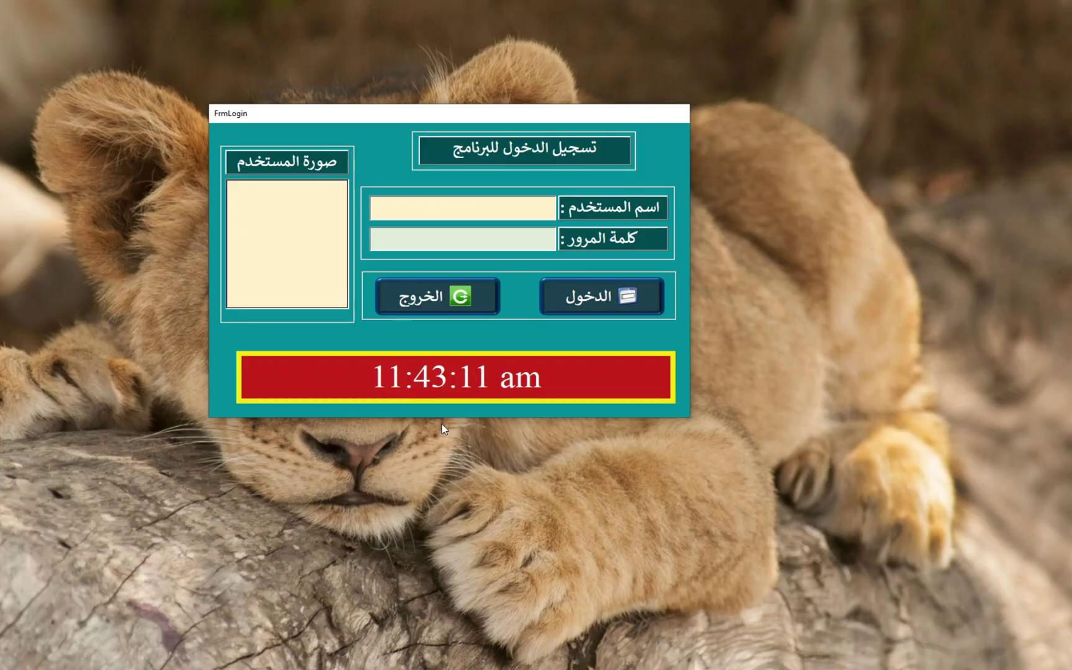
Enter the user name and a password, then attempt to sign in.
{"action": "left_click", "coordinate": [523, 209]}
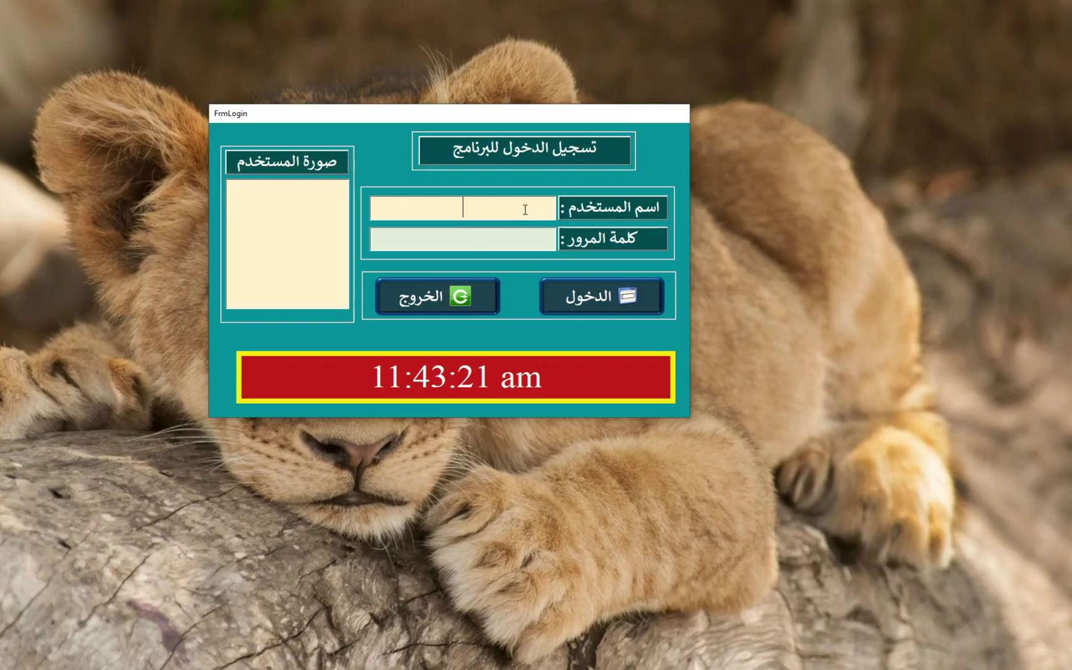
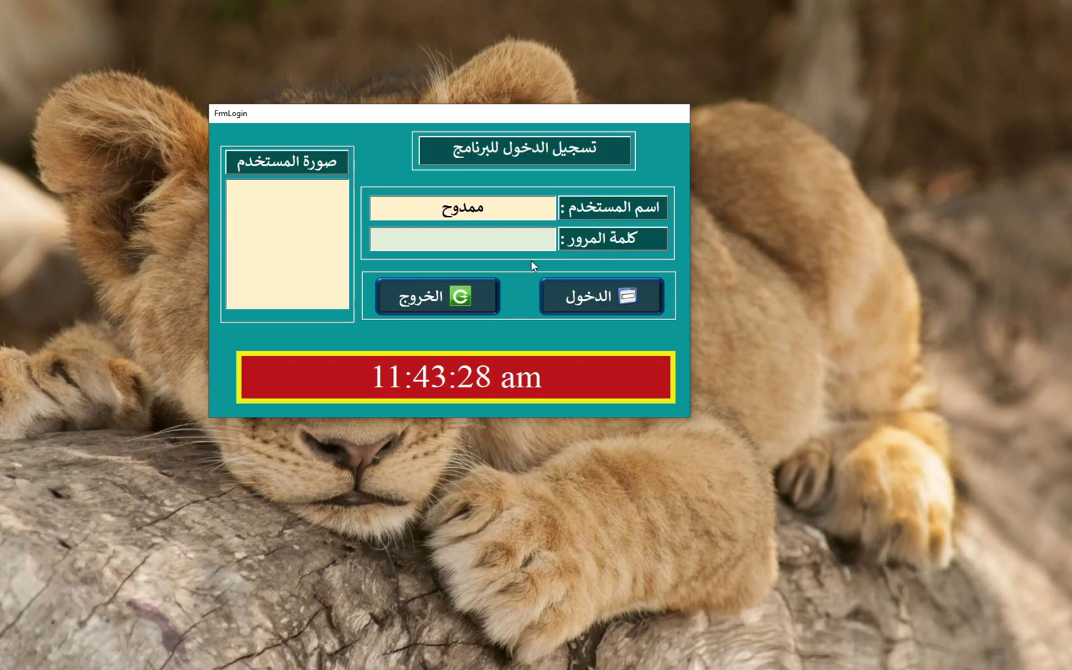
{"action": "left_click", "coordinate": [500, 239]}
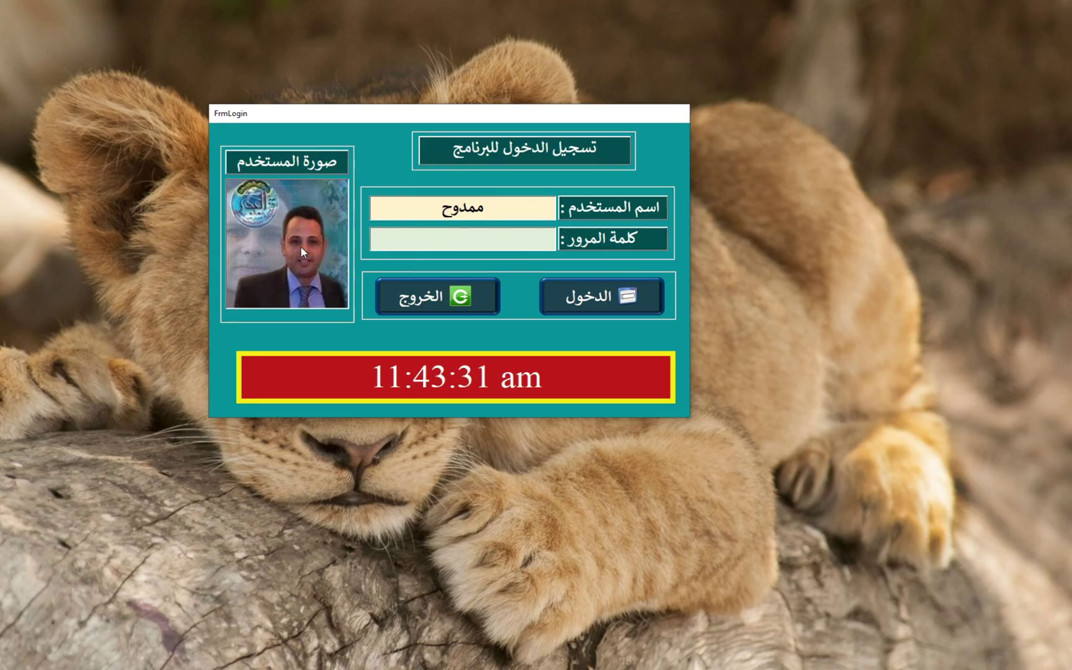
{"action": "left_click", "coordinate": [574, 303]}
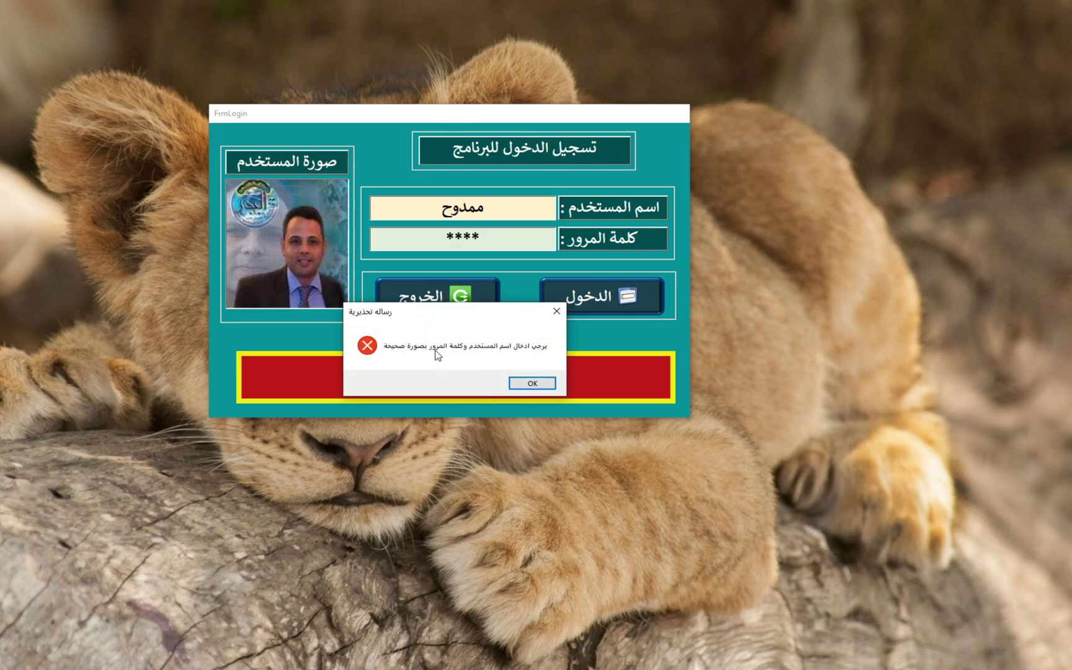
Dismiss the wrong-credentials warning, re-enter the correct password and sign in.
{"action": "left_click", "coordinate": [526, 384]}
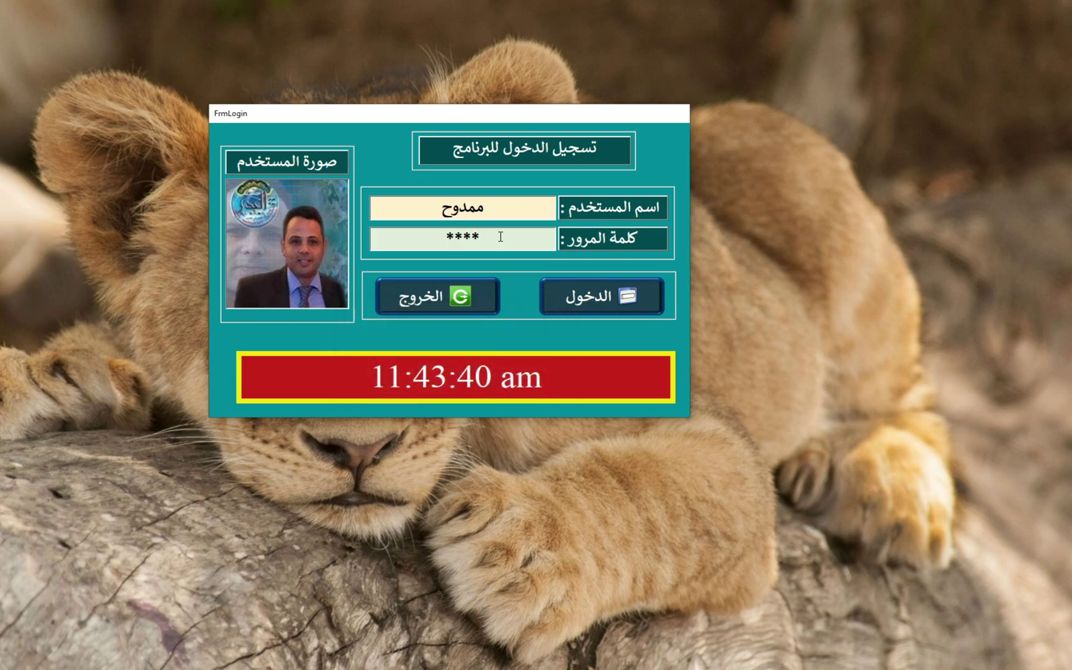
{"action": "left_click_drag", "start_coordinate": [500, 237], "coordinate": [412, 237]}
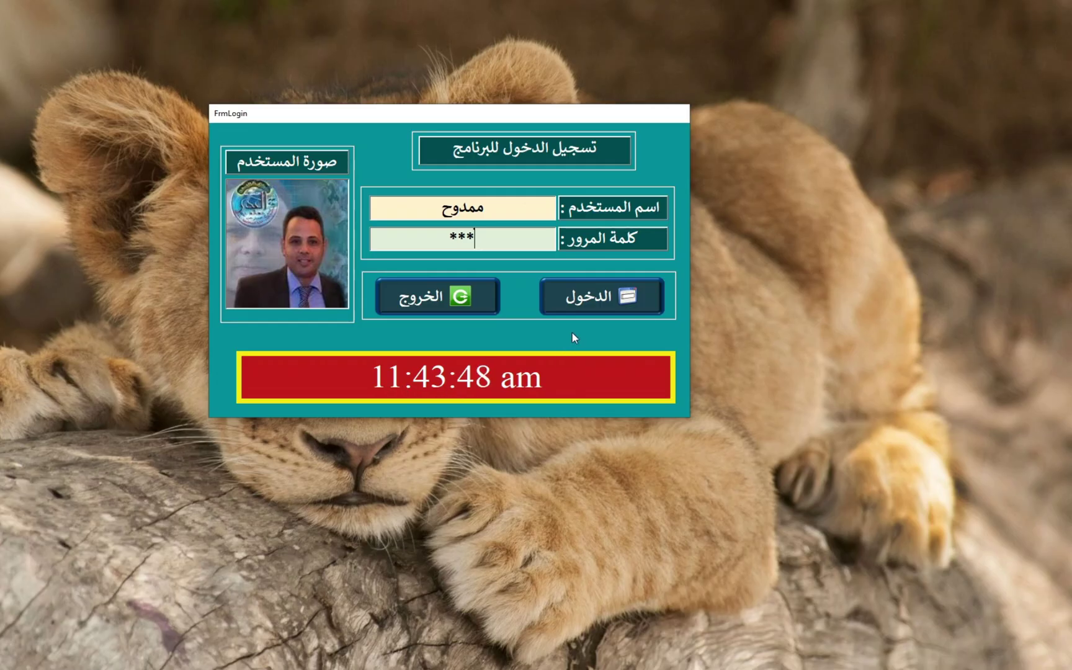
{"action": "left_click", "coordinate": [586, 303]}
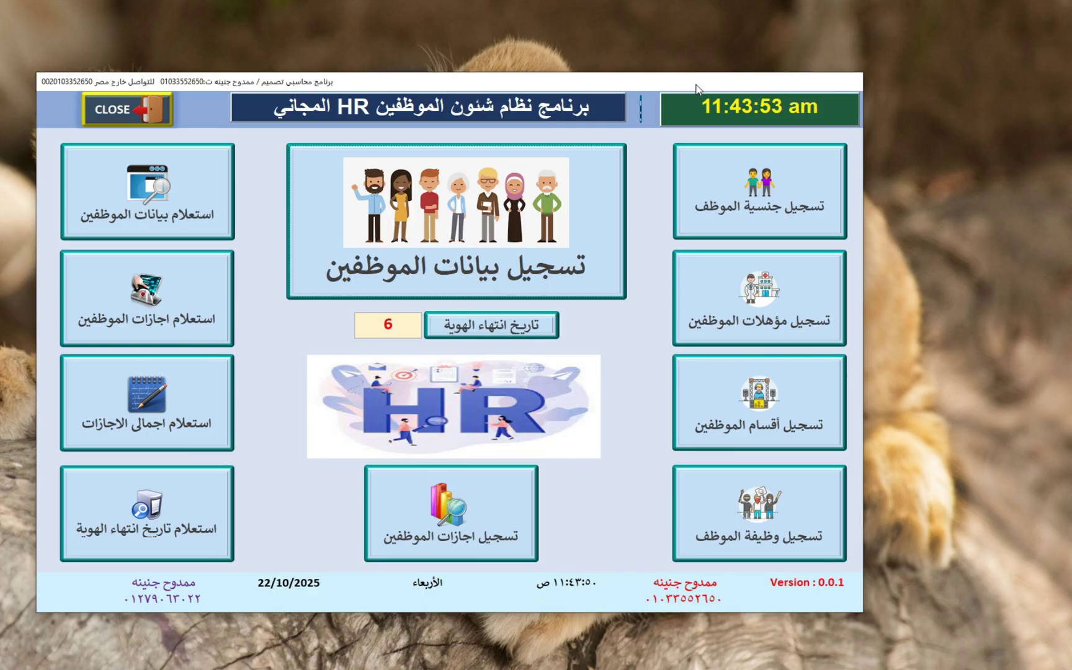
Shift the program window slightly to the right.
{"action": "left_click_drag", "start_coordinate": [696, 85], "coordinate": [758, 81]}
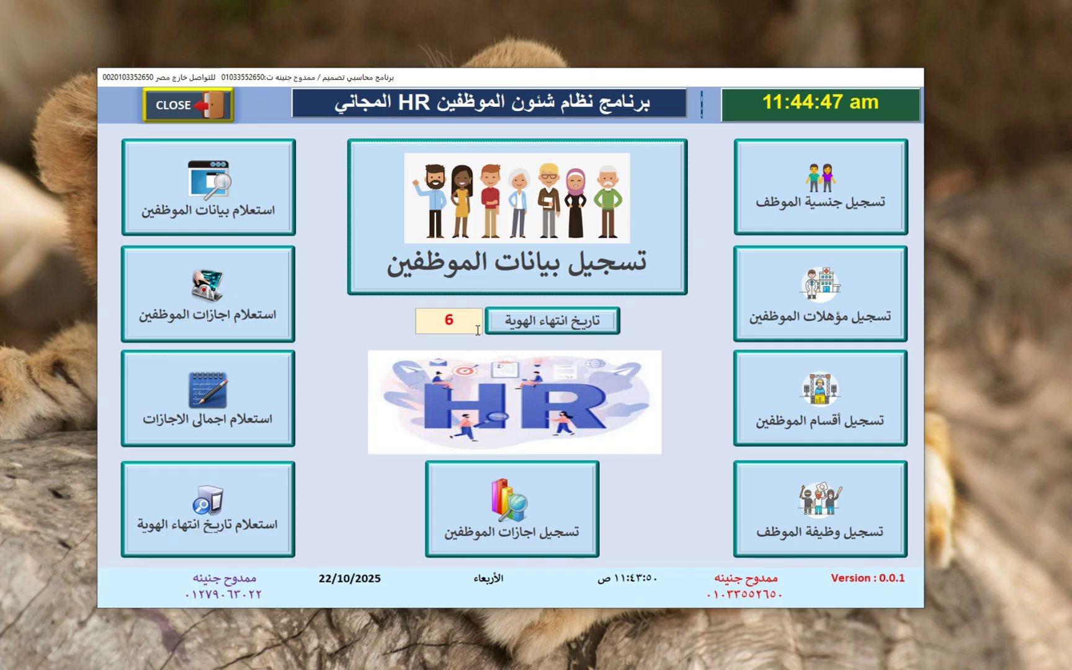
Open the ID-expiration inquiry, preview its printable report, then close both.
{"action": "left_click", "coordinate": [538, 327]}
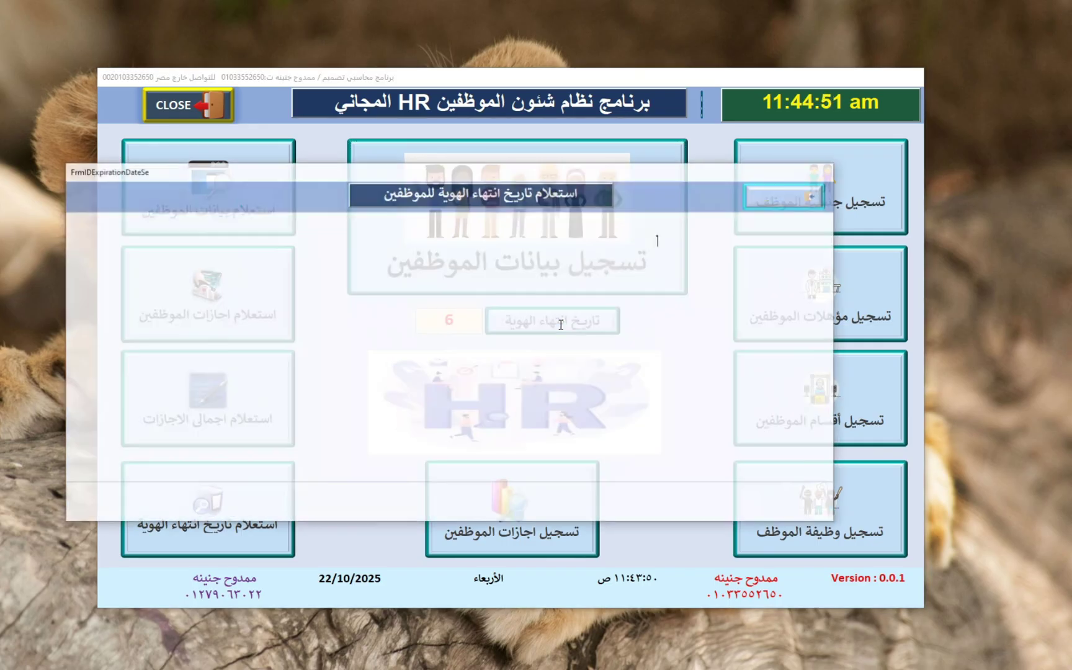
{"action": "left_click", "coordinate": [285, 194]}
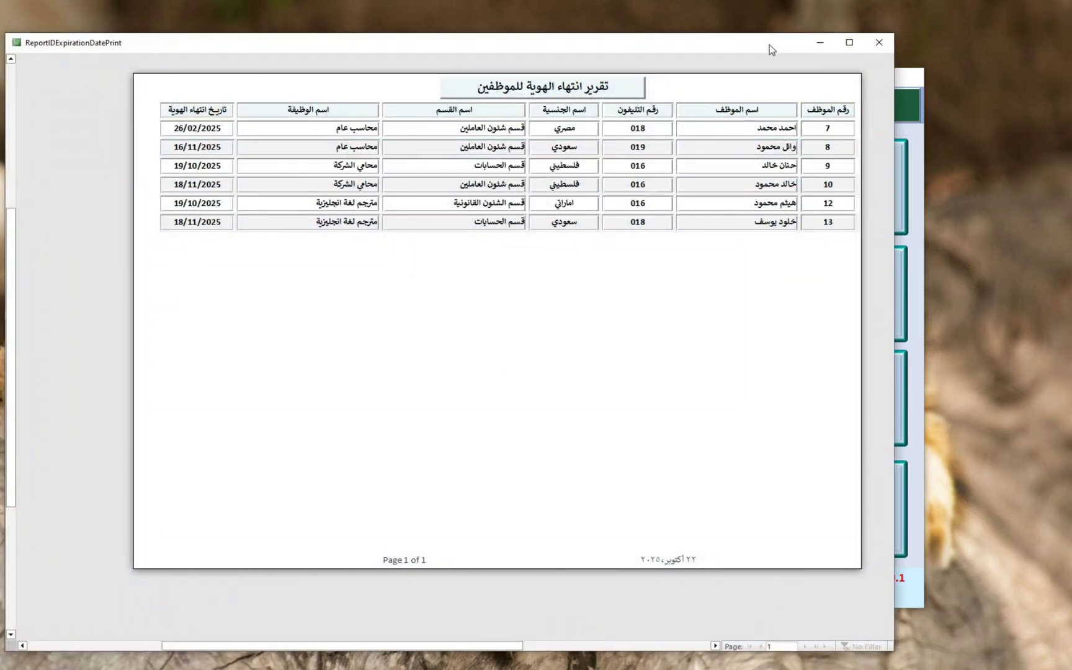
{"action": "left_click_drag", "start_coordinate": [770, 44], "coordinate": [831, 55]}
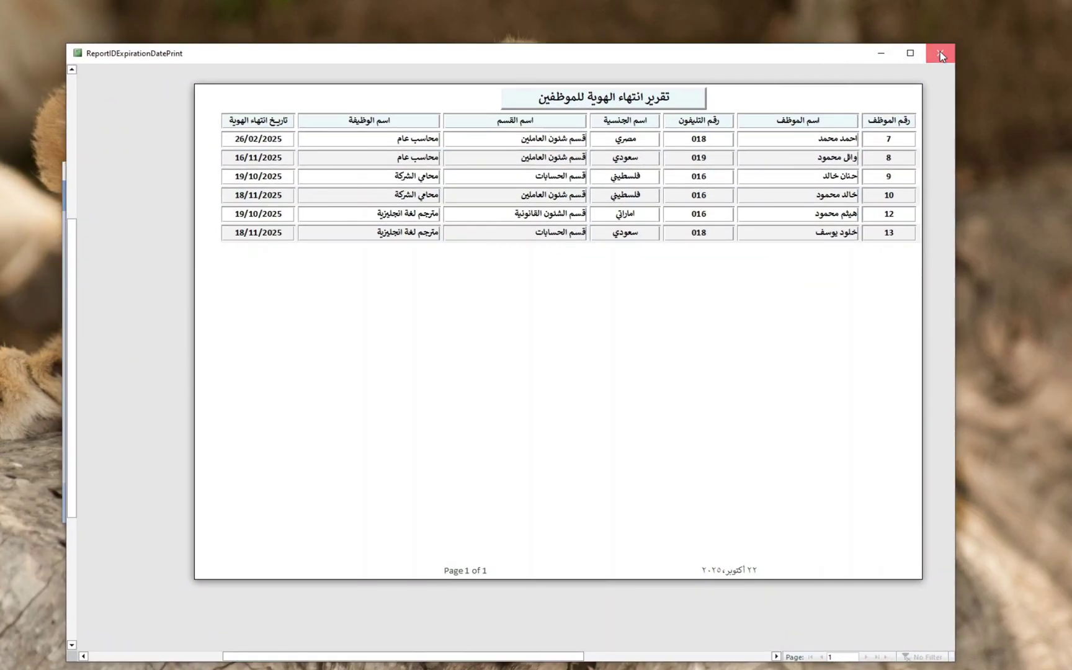
{"action": "left_click", "coordinate": [939, 54]}
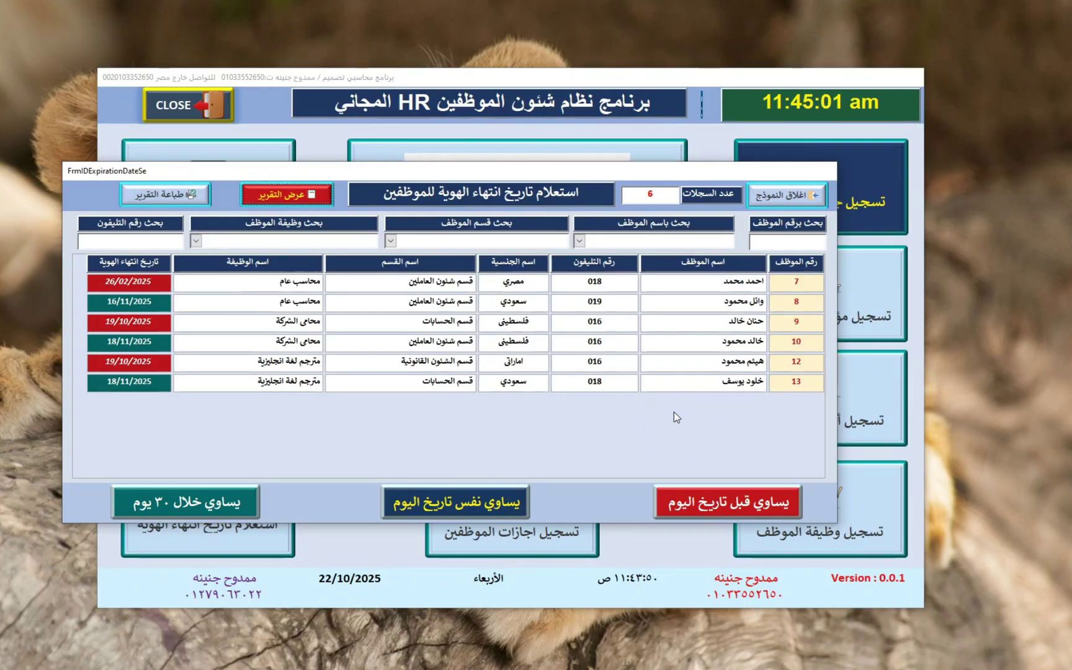
{"action": "left_click", "coordinate": [790, 197]}
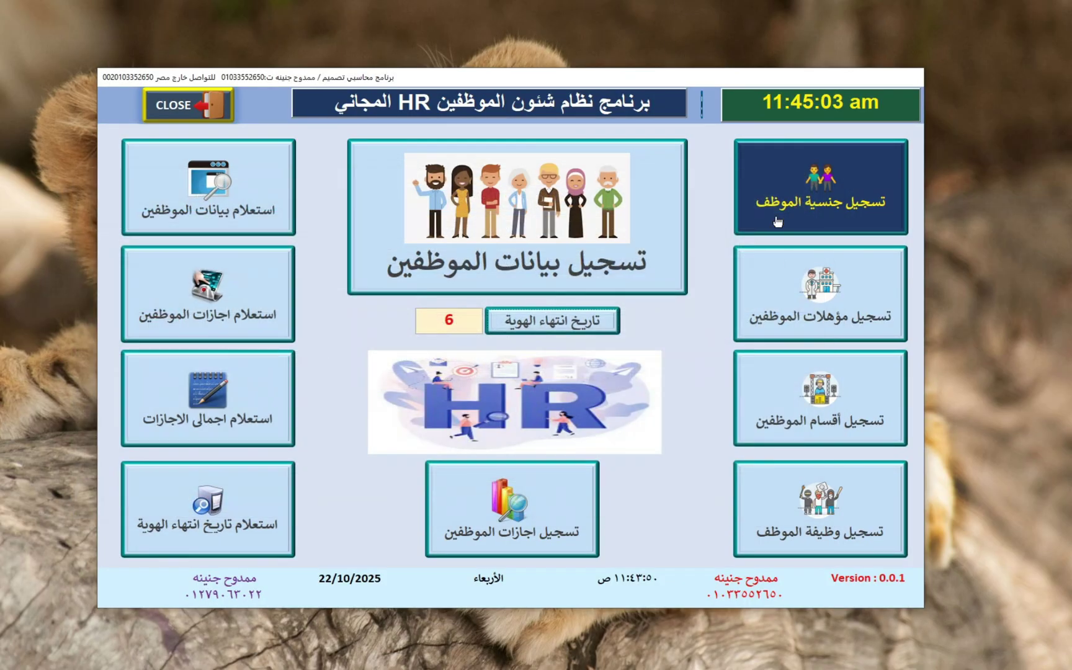
Add هندي as a new nationality, save the record and close the list.
{"action": "left_click", "coordinate": [847, 201]}
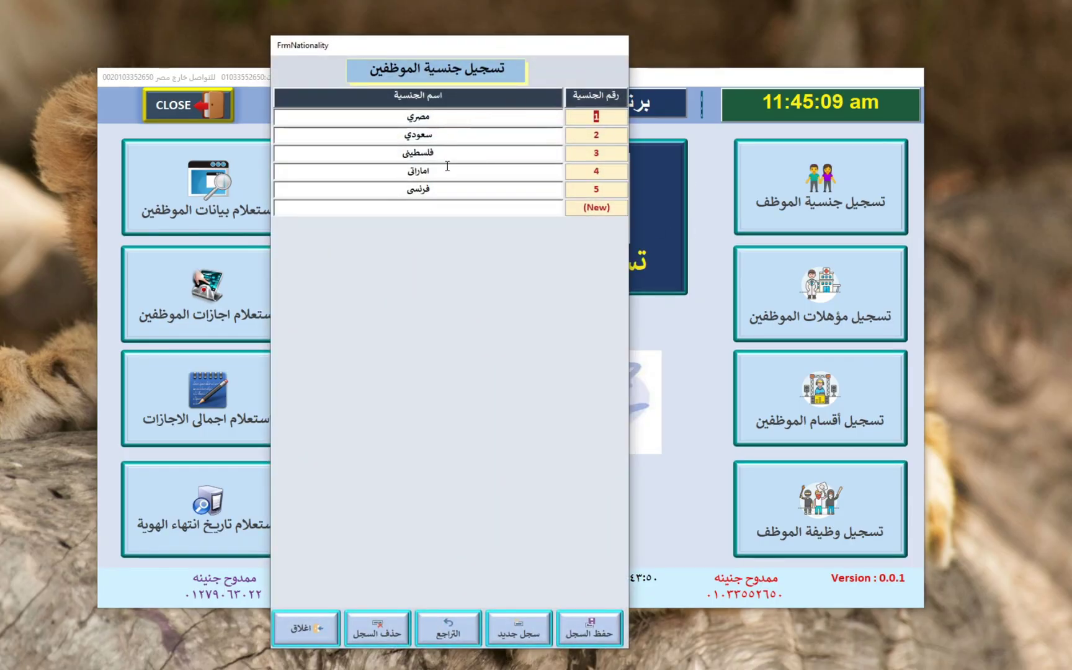
{"action": "left_click", "coordinate": [428, 206]}
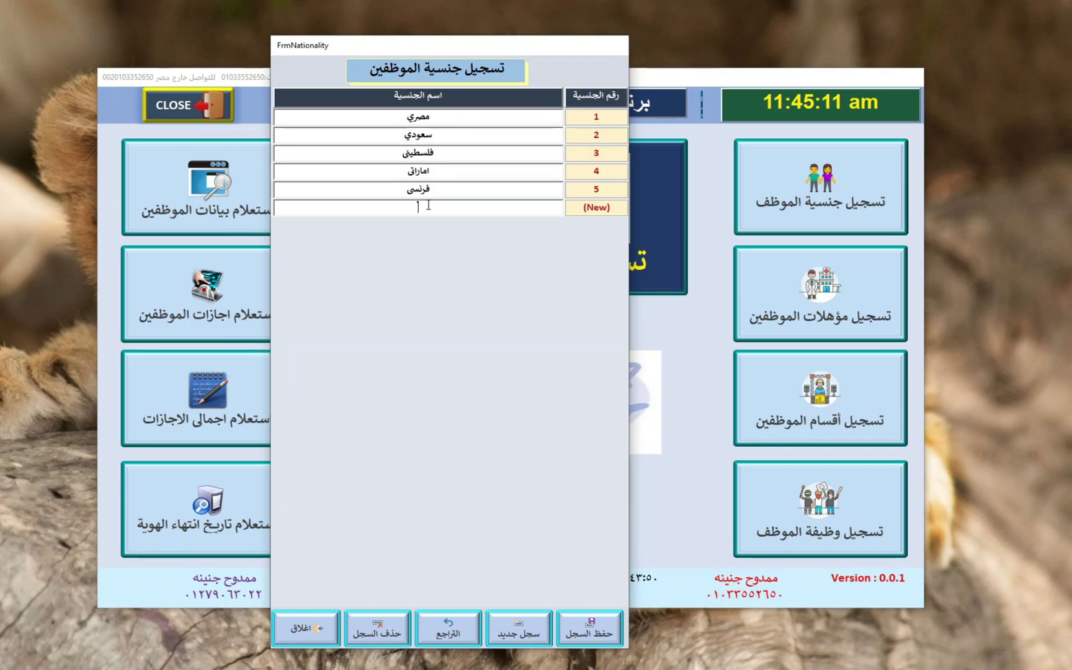
{"action": "type", "text": "هندي"}
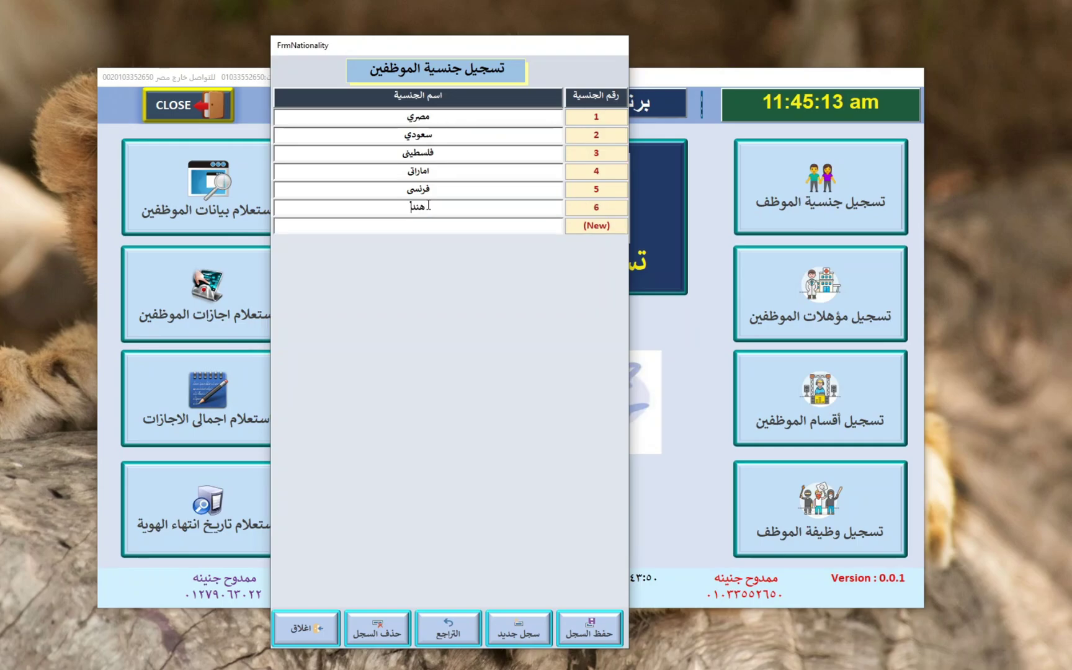
{"action": "left_click", "coordinate": [589, 629]}
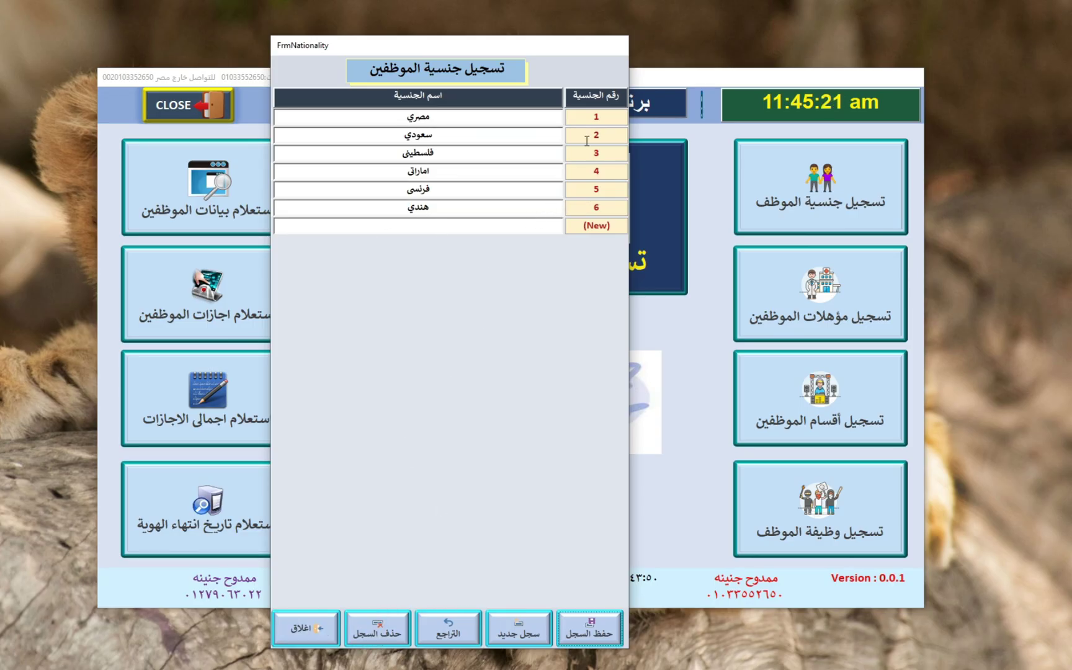
{"action": "left_click", "coordinate": [307, 627]}
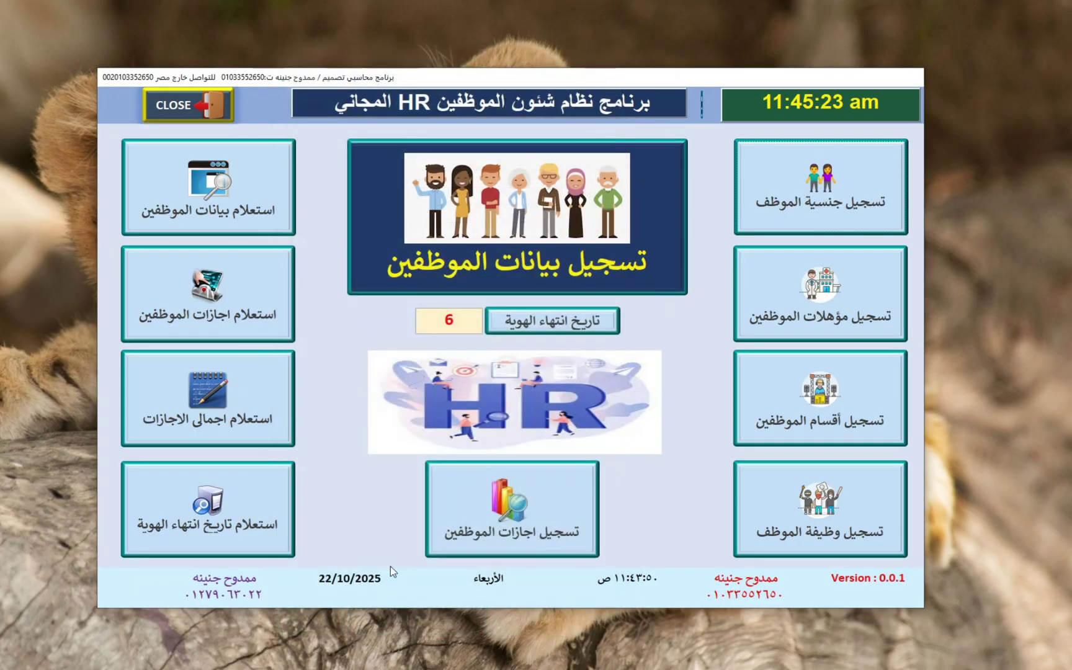
Enter ليسانس علوم as a new qualification and close the qualifications list.
{"action": "left_click", "coordinate": [832, 318]}
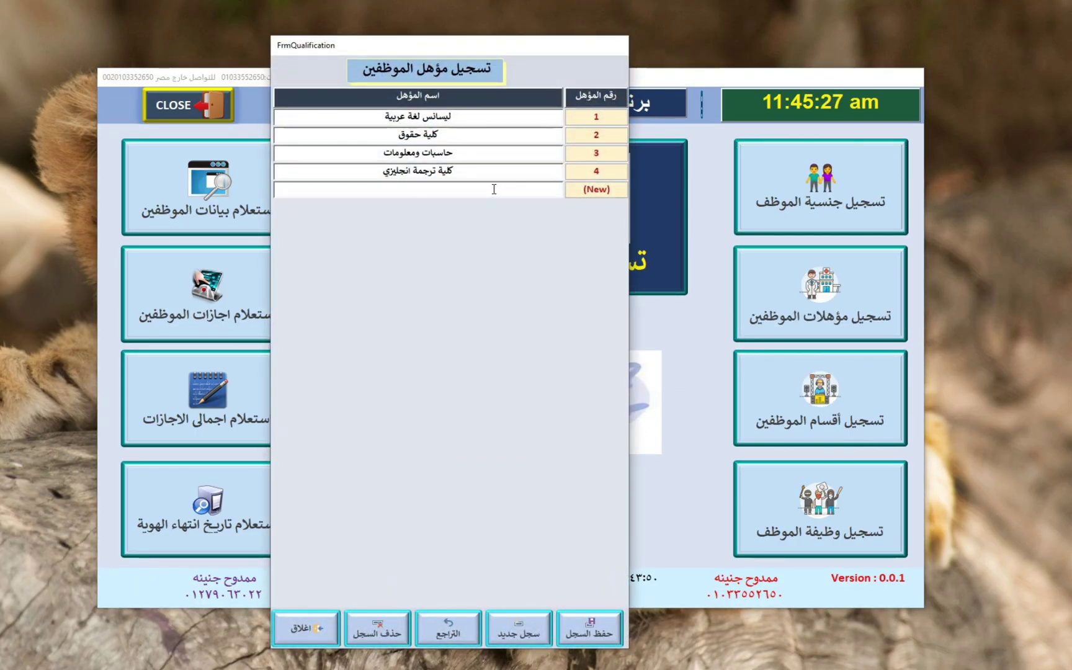
{"action": "type", "text": "ليس"}
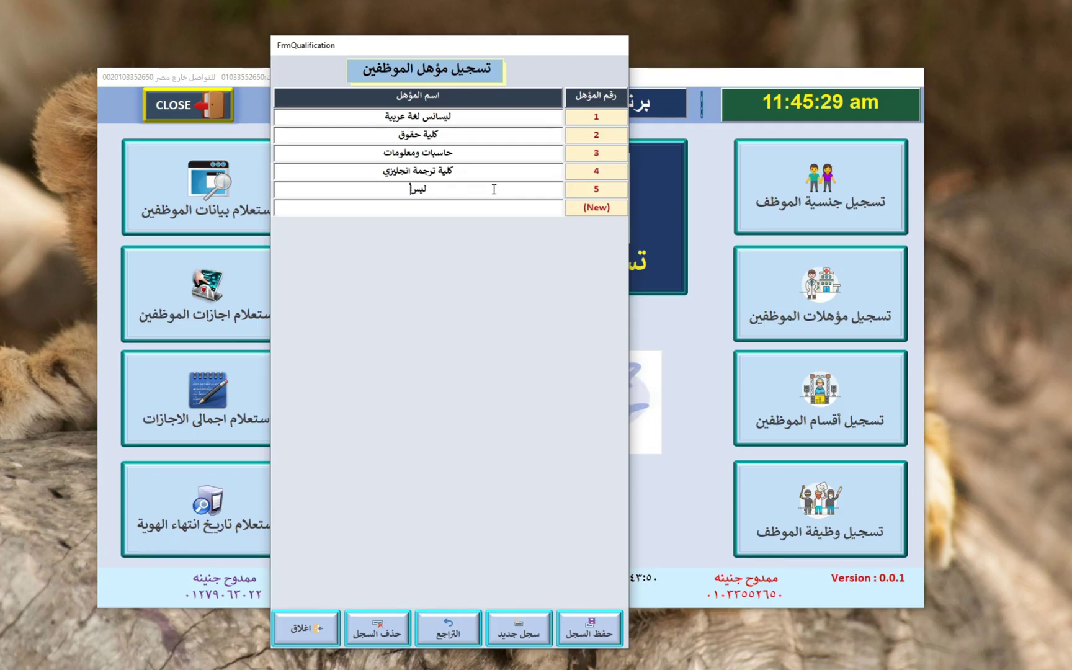
{"action": "type", "text": "انس"}
{"action": "type", "text": " علوم"}
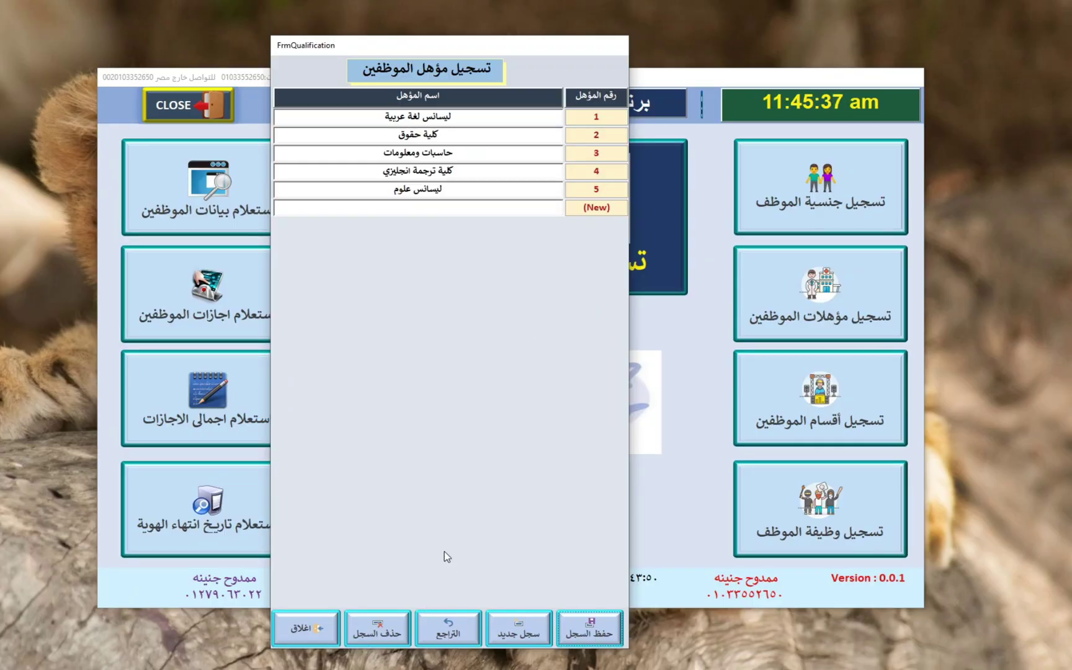
{"action": "left_click", "coordinate": [313, 629]}
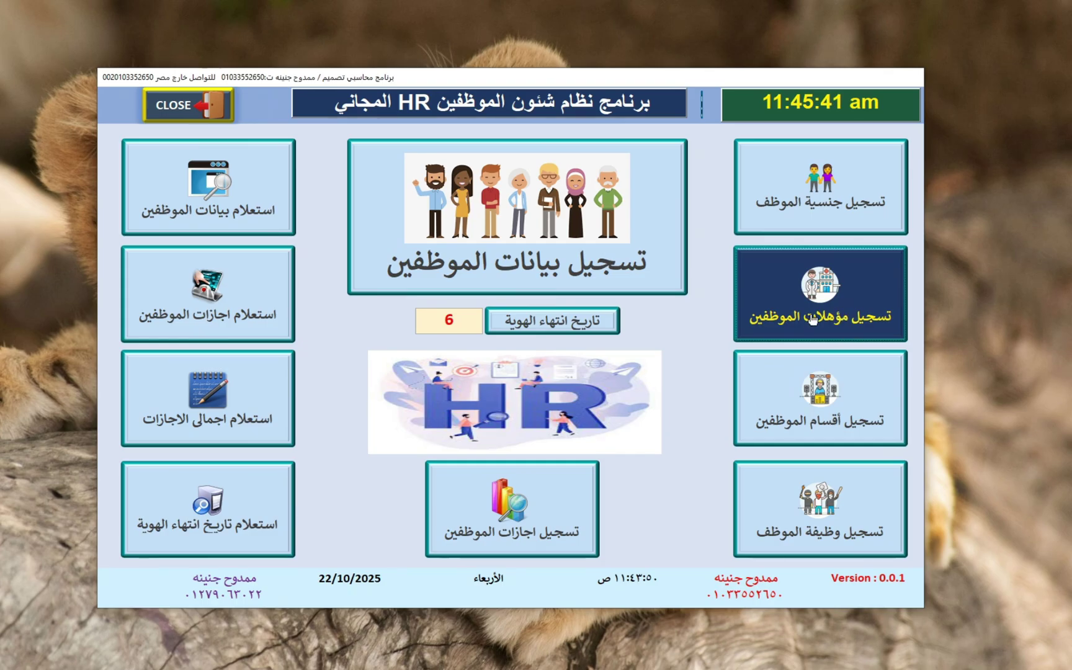
Enter departments قسم العاملين بالنظام and قسم المحاسبة المالية, then close the list.
{"action": "left_click", "coordinate": [822, 403]}
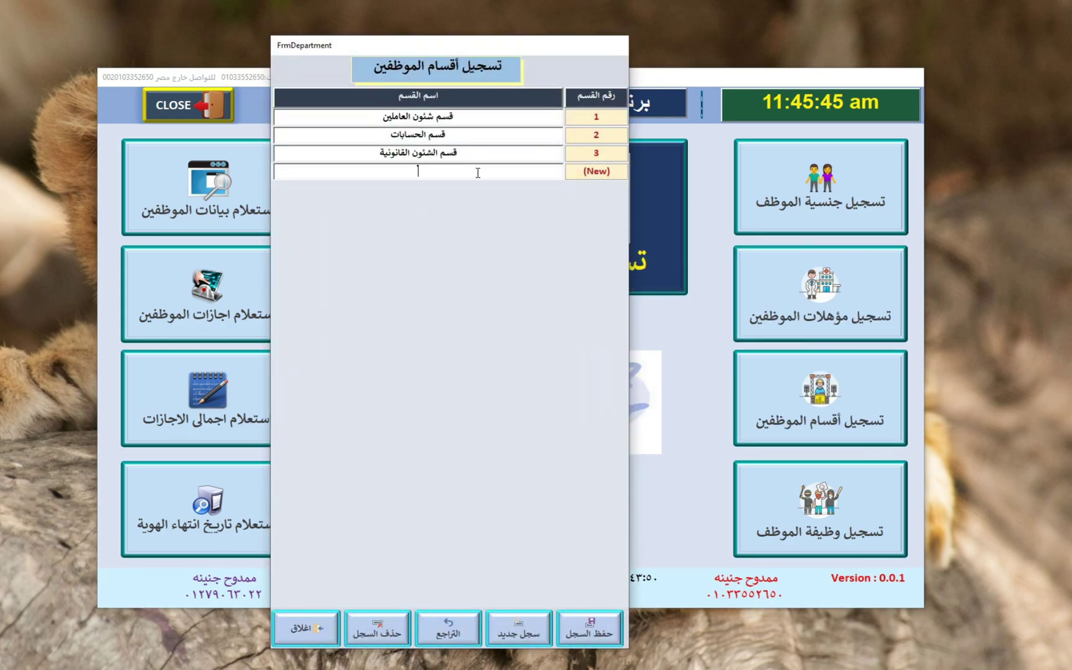
{"action": "type", "text": "قسم"}
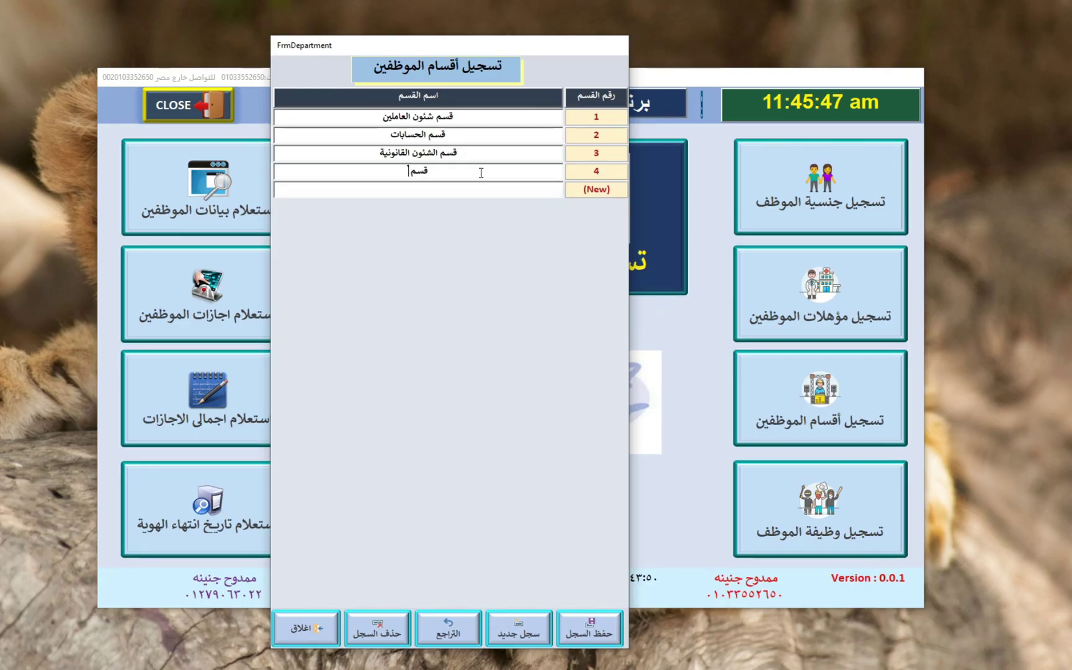
{"action": "type", "text": " العامل"}
{"action": "type", "text": "ين"}
{"action": "type", "text": " بالنظ"}
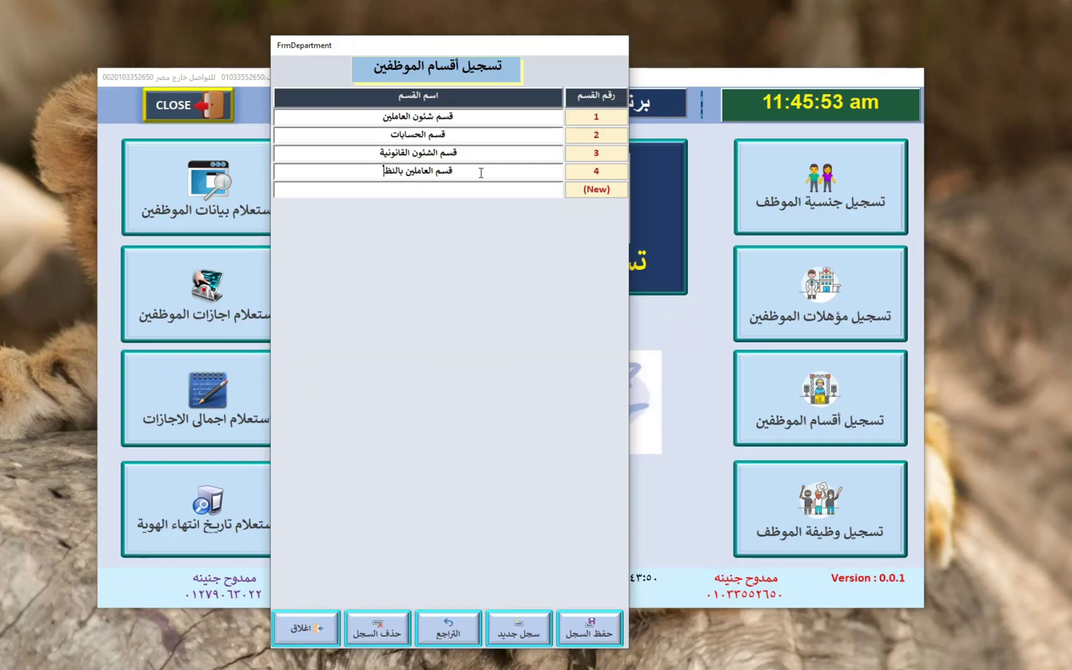
{"action": "type", "text": "ام"}
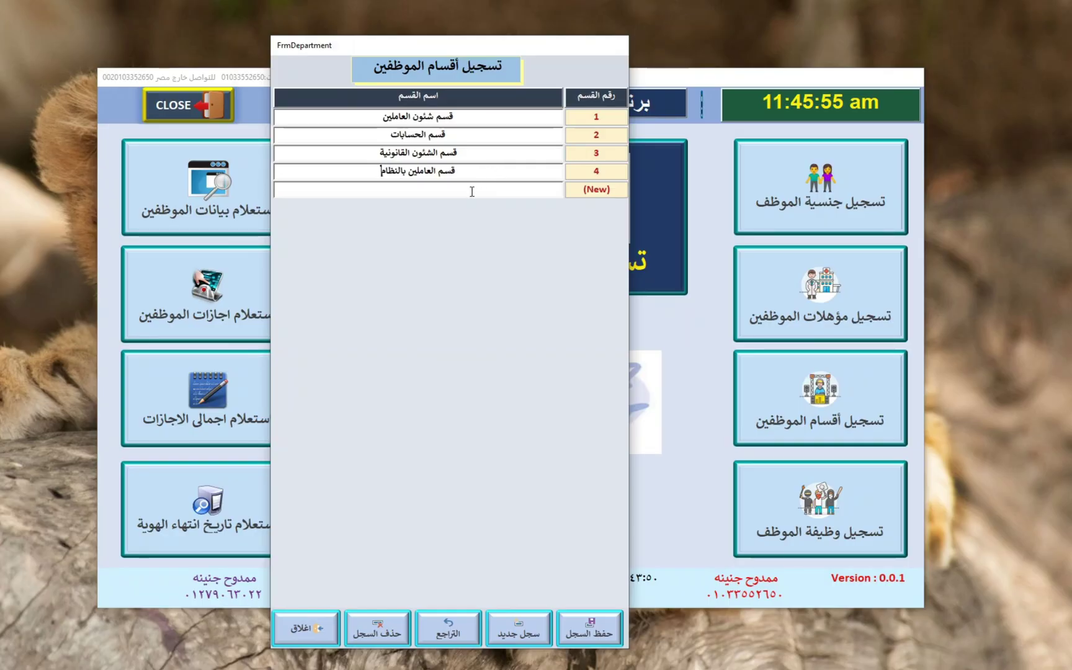
{"action": "type", "text": "قأ"}
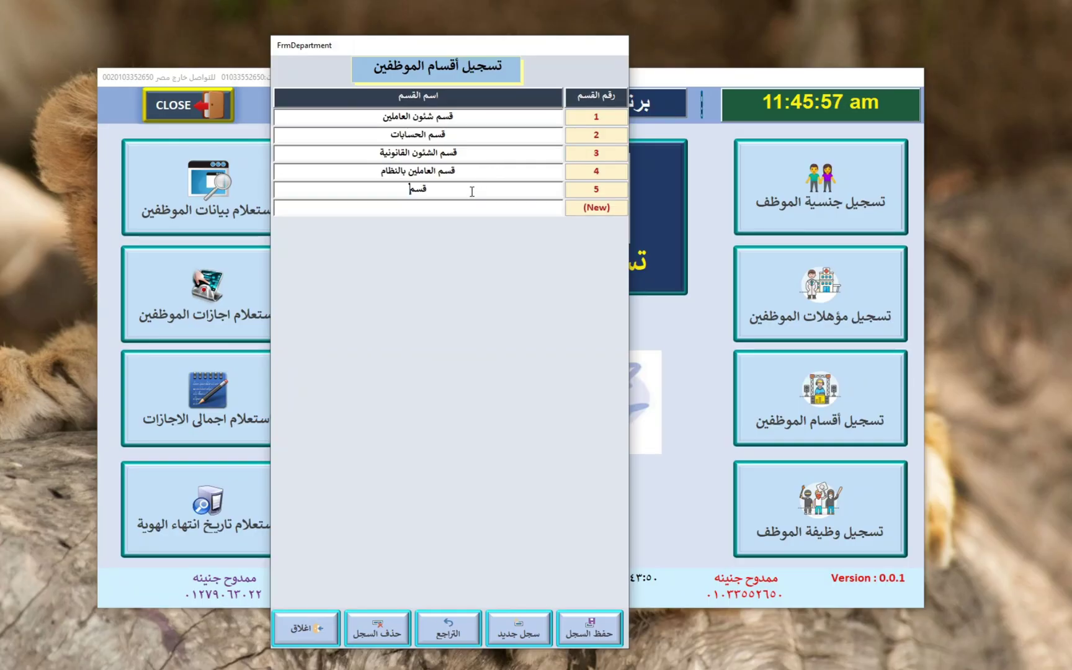
{"action": "type", "text": " محاس"}
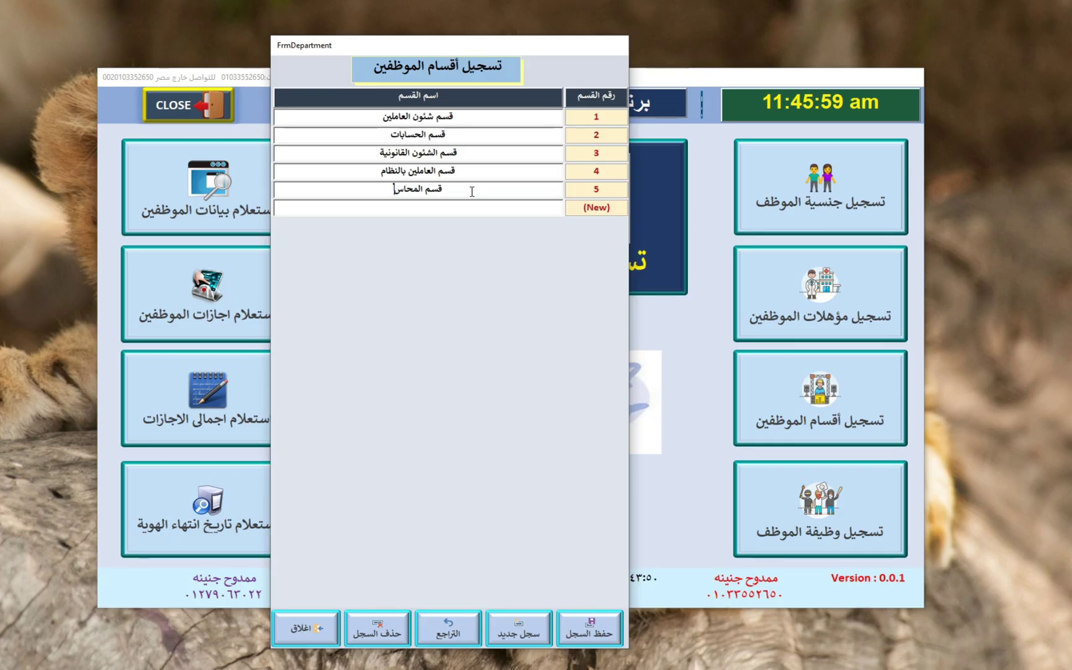
{"action": "type", "text": "بة"}
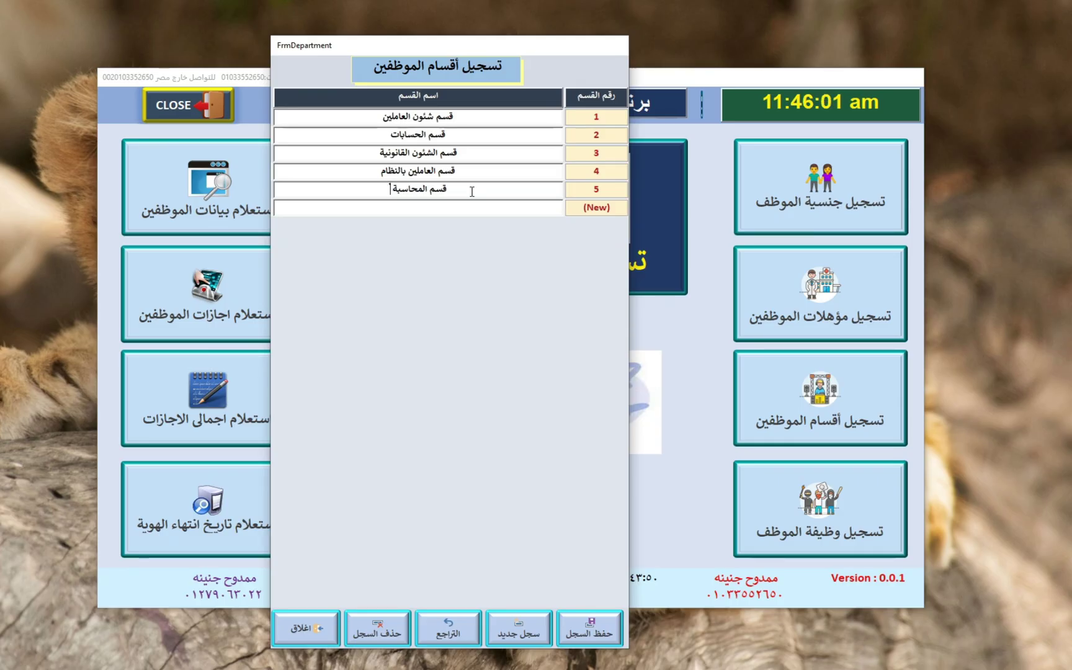
{"action": "type", "text": " المالية"}
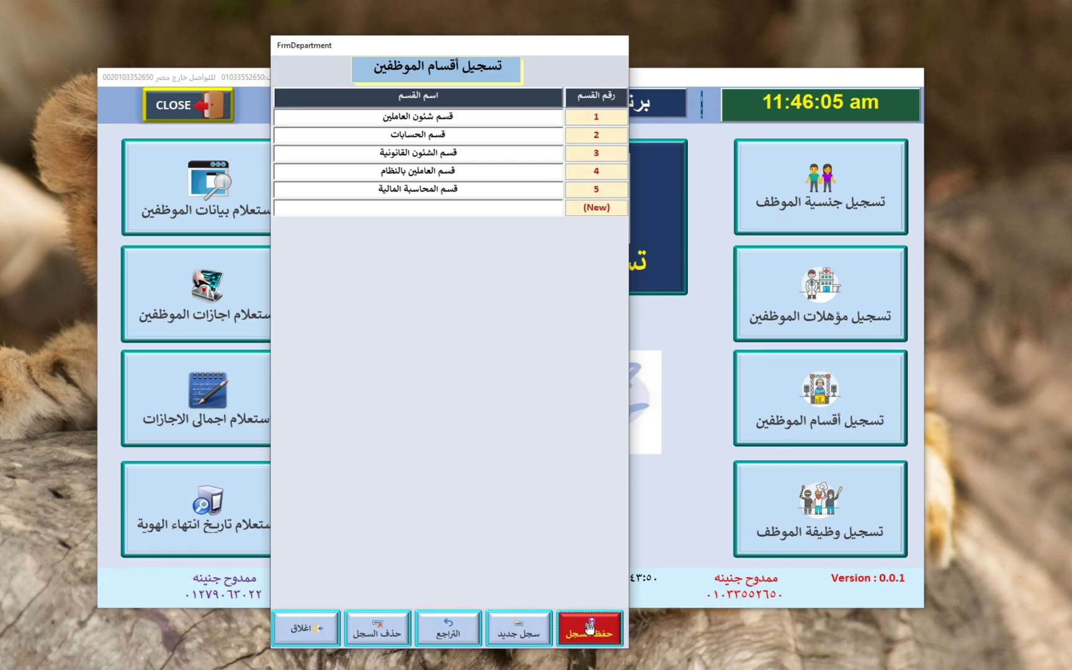
{"action": "left_click", "coordinate": [307, 629]}
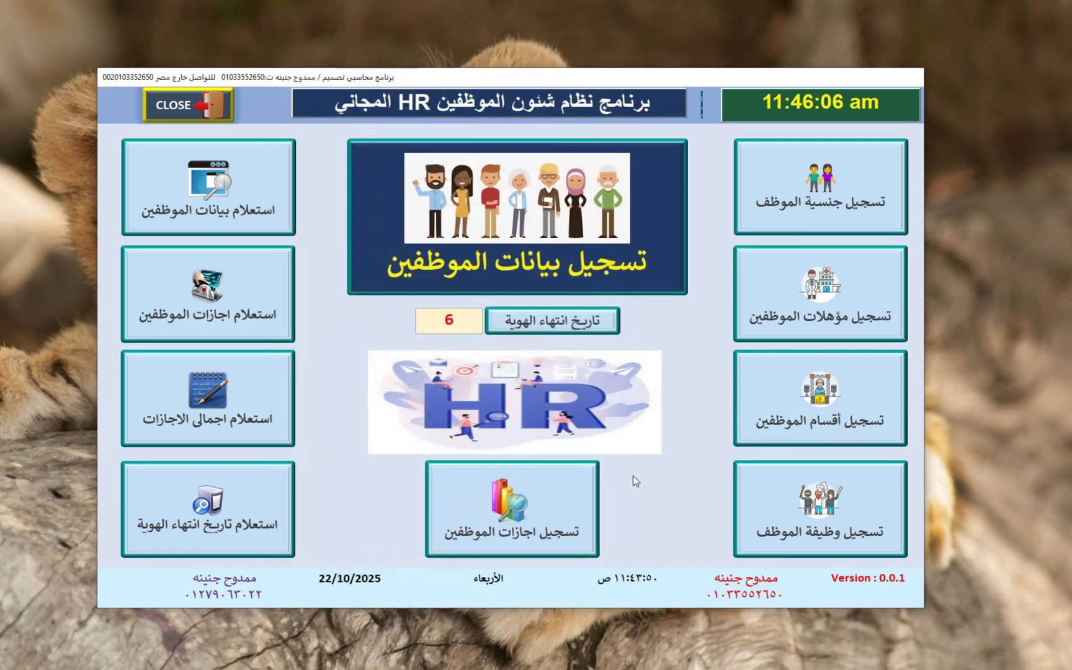
Enter the job title عامل جديد بنظام الأجر, fixing a typo, and close the form.
{"action": "left_click", "coordinate": [819, 508]}
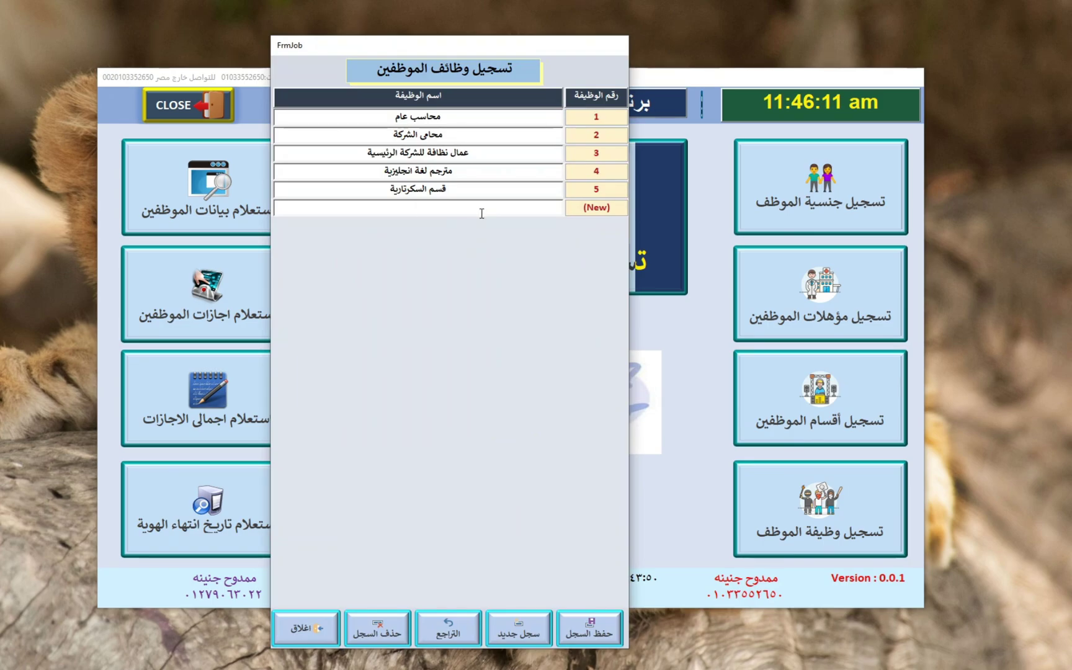
{"action": "type", "text": "ع"}
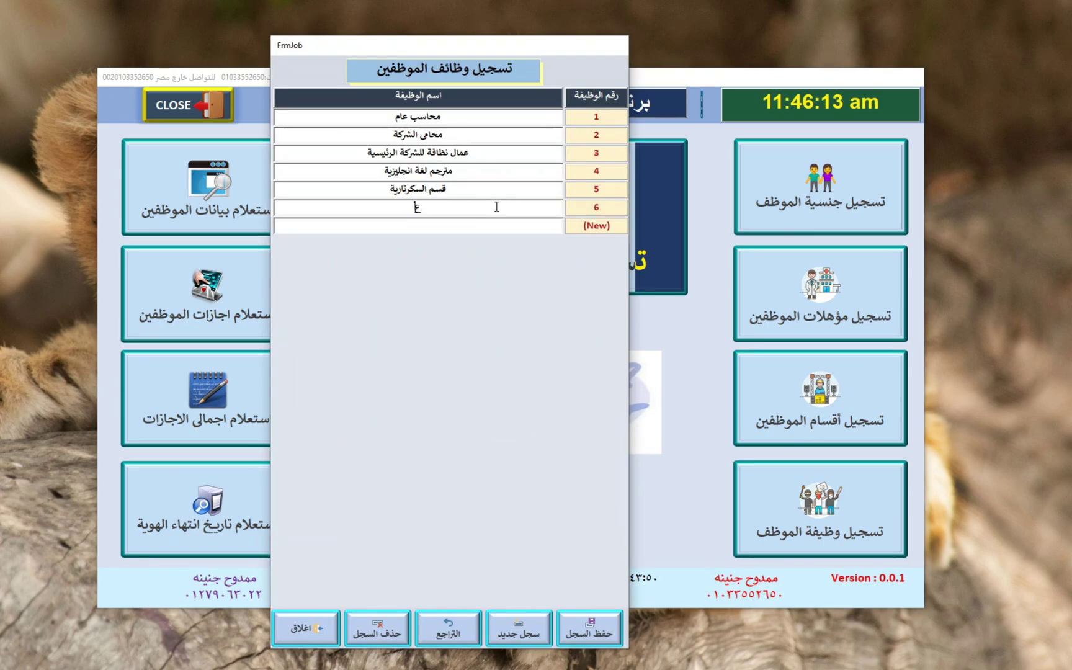
{"action": "type", "text": "الك"}
{"action": "type", "text": "ل"}
{"action": "key", "text": "BackSpace"}
{"action": "type", "text": "جديد ب"}
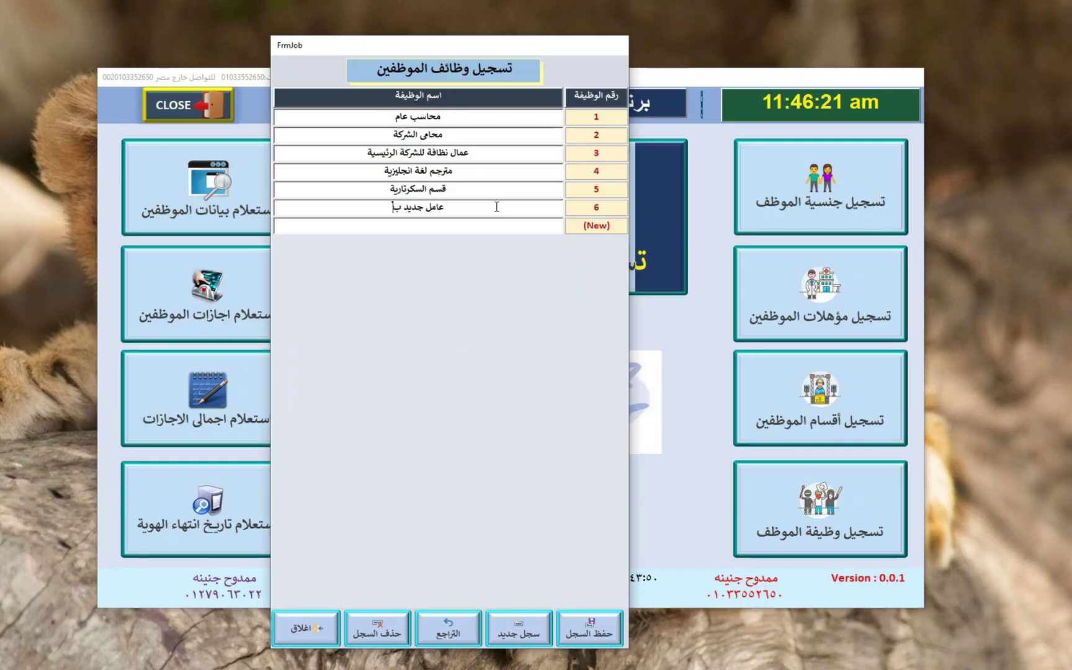
{"action": "type", "text": "نظام"}
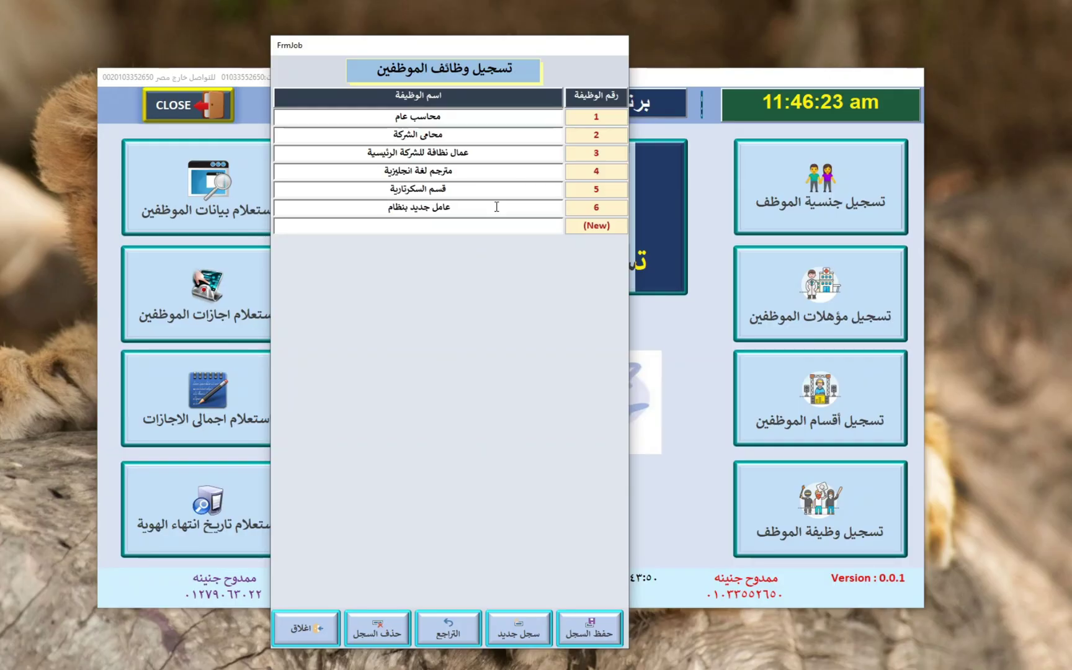
{"action": "type", "text": " الأج"}
{"action": "type", "text": "ر"}
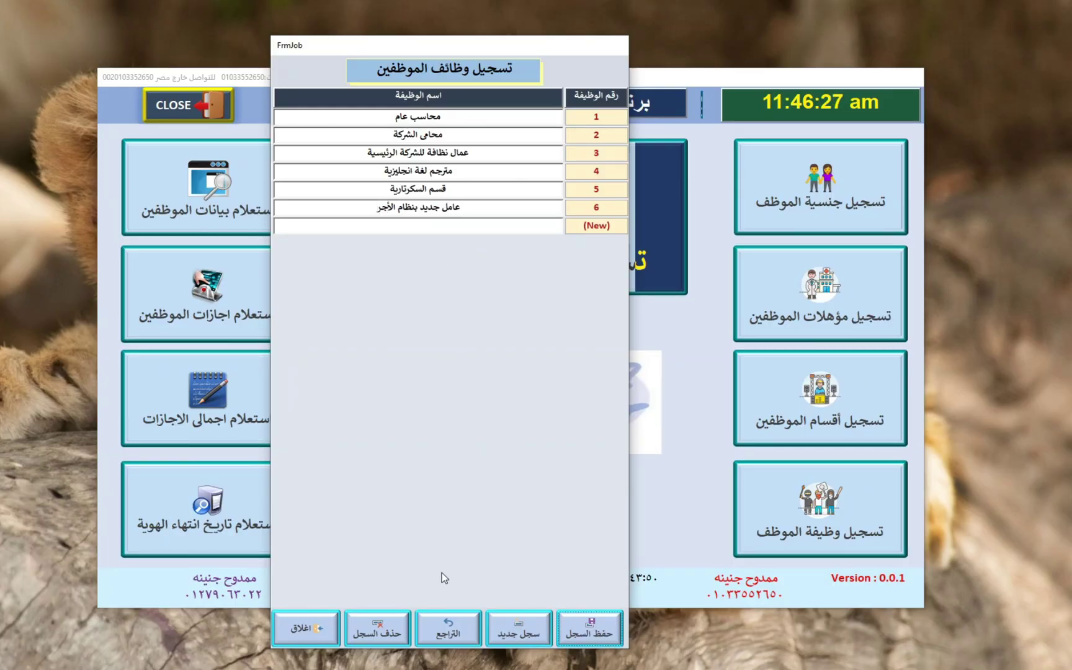
{"action": "left_click", "coordinate": [323, 635]}
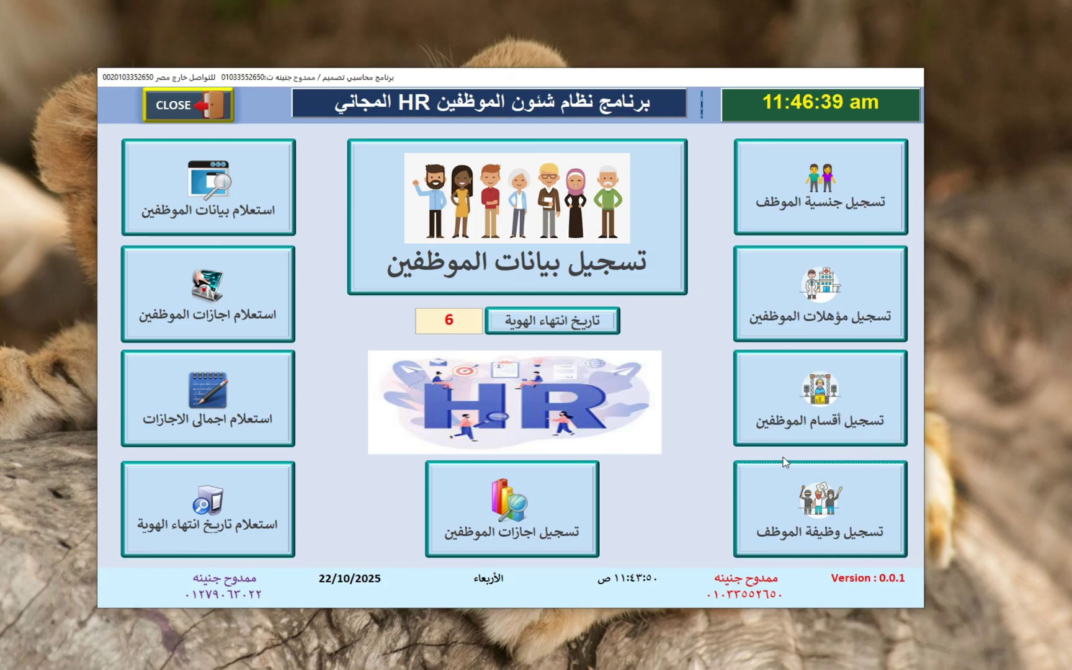
Start a new employee record named 'موظف جديد رقم ١٥'.
{"action": "left_click", "coordinate": [620, 221]}
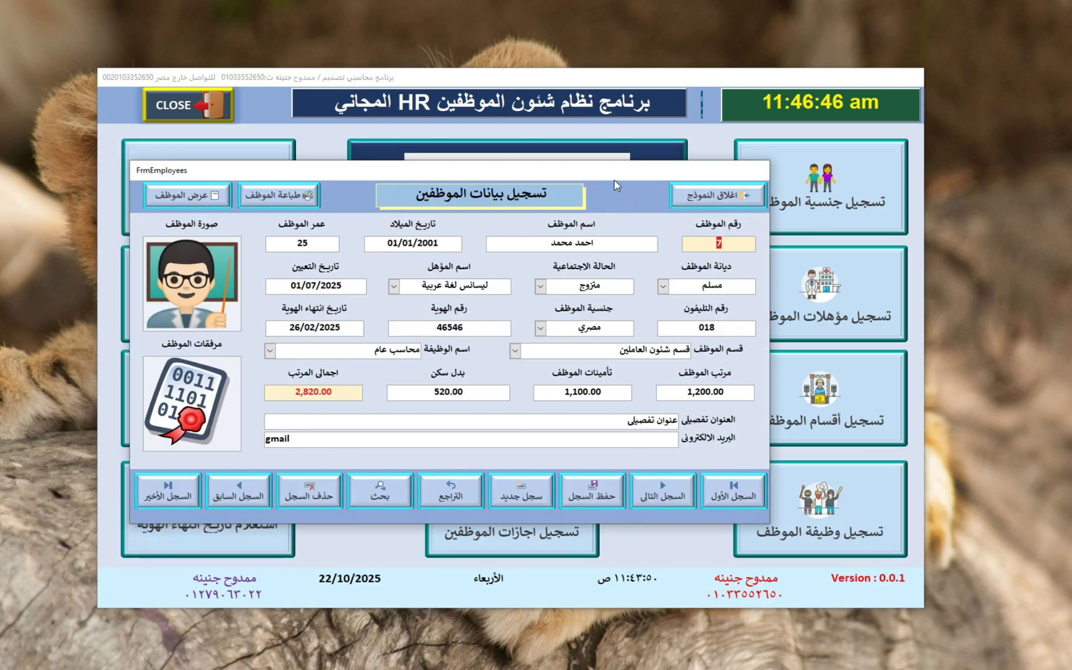
{"action": "left_click_drag", "start_coordinate": [614, 173], "coordinate": [674, 160]}
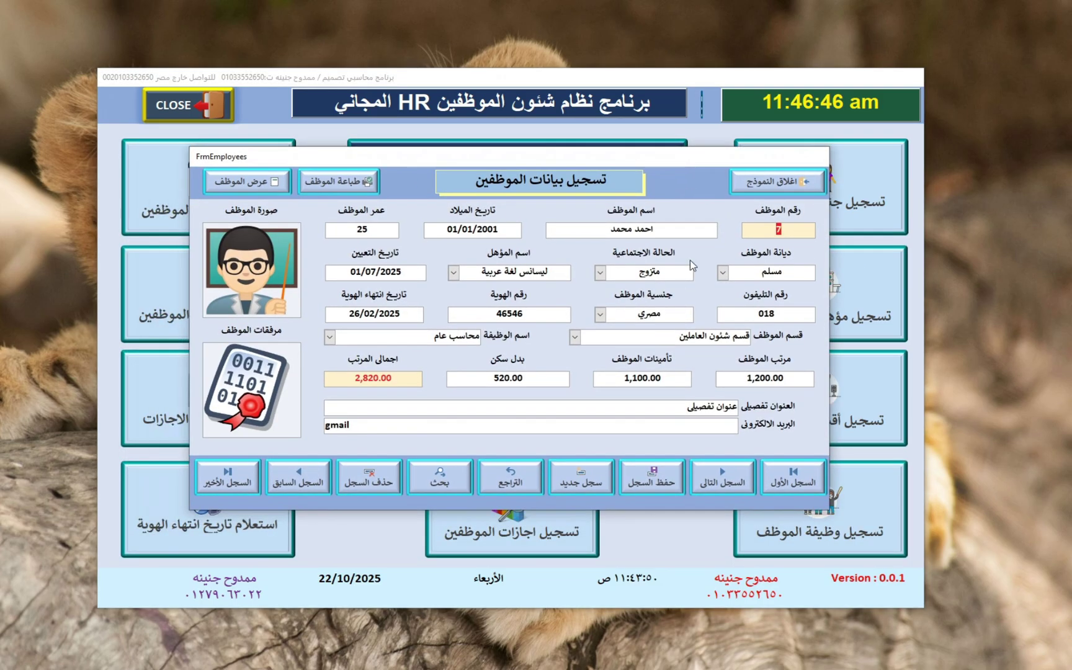
{"action": "left_click", "coordinate": [596, 488]}
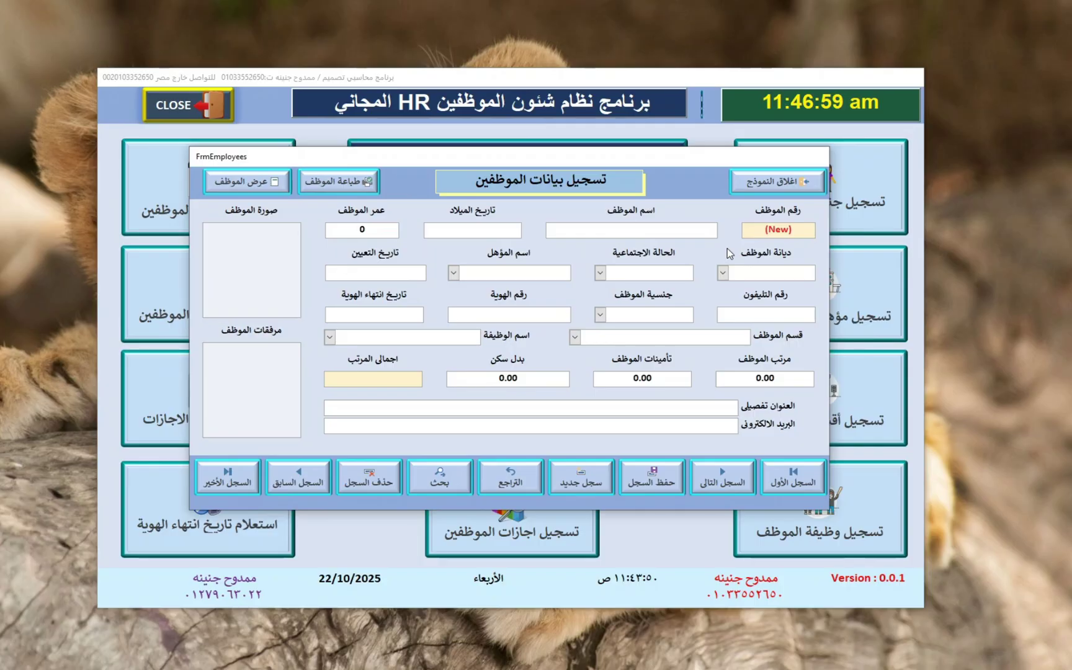
{"action": "type", "text": "مو"}
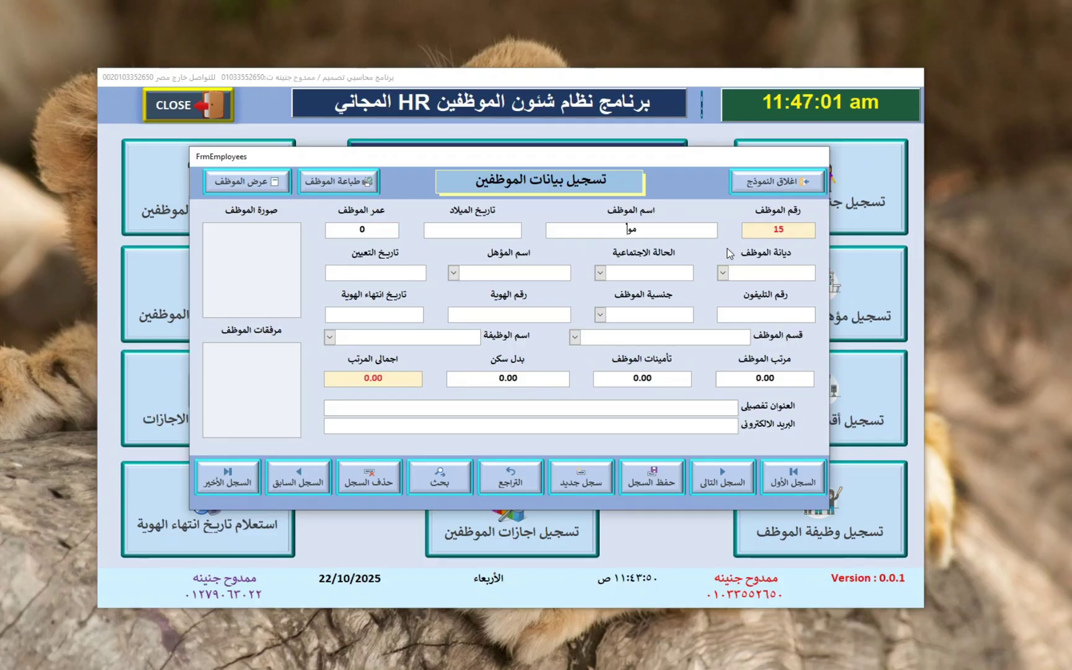
{"action": "type", "text": "ظف"}
{"action": "type", "text": " جدي"}
{"action": "type", "text": "د رقم ١٥"}
Set the birth date to 30/07/2000 so the age computes.
{"action": "left_click", "coordinate": [491, 232]}
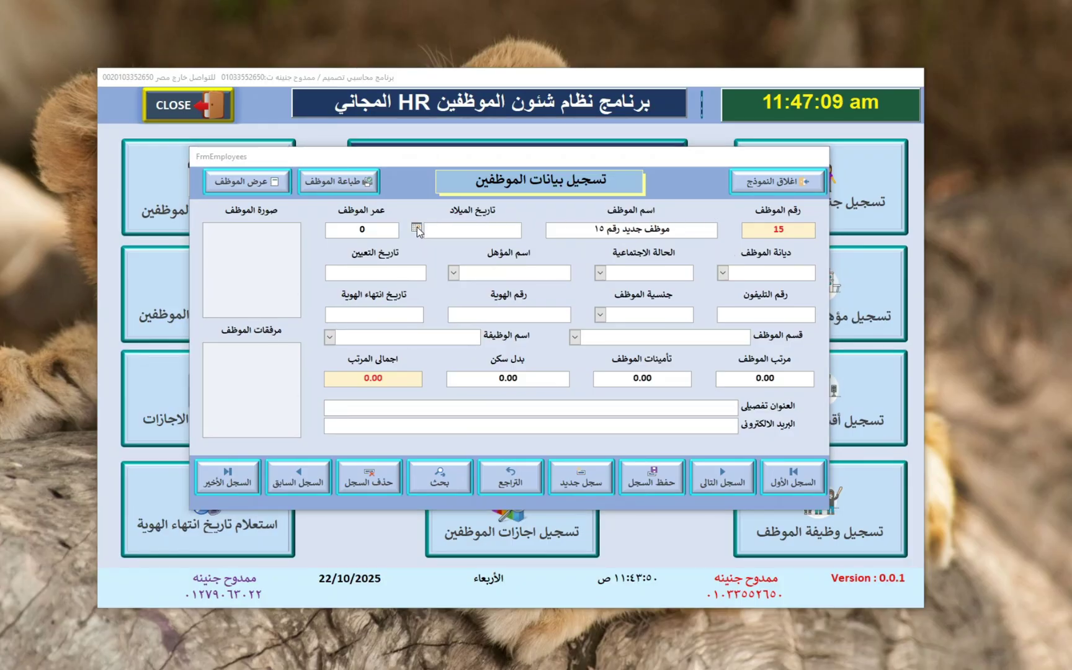
{"action": "left_click", "coordinate": [417, 228]}
{"action": "left_click", "coordinate": [422, 240]}
{"action": "left_click", "coordinate": [422, 240]}
{"action": "left_click", "coordinate": [421, 240]}
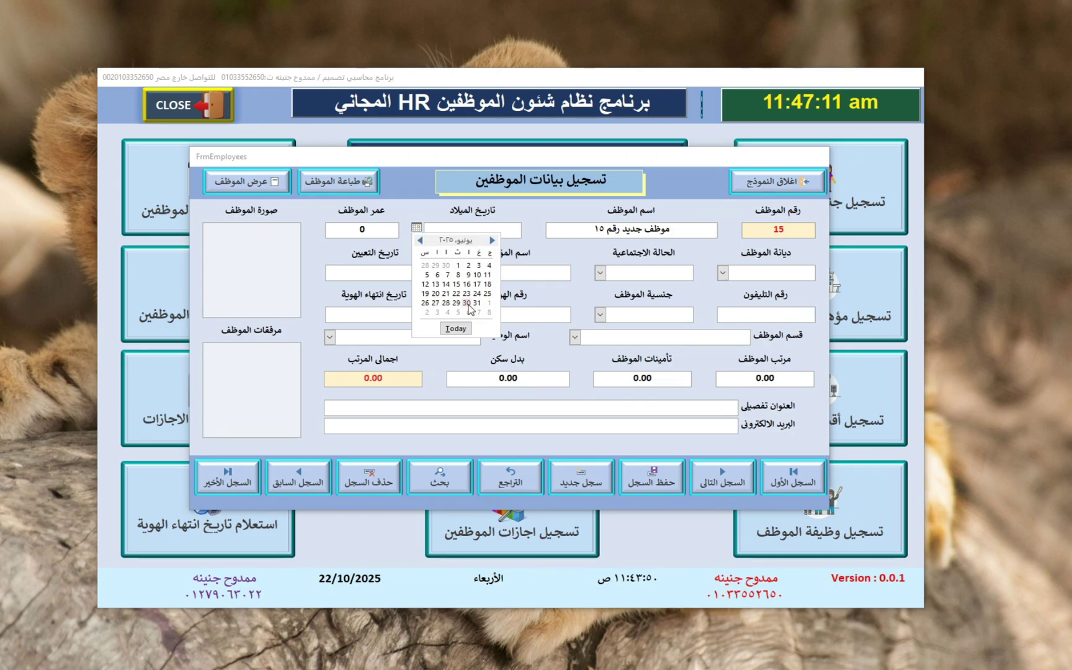
{"action": "left_click", "coordinate": [458, 303]}
{"action": "left_click", "coordinate": [390, 230]}
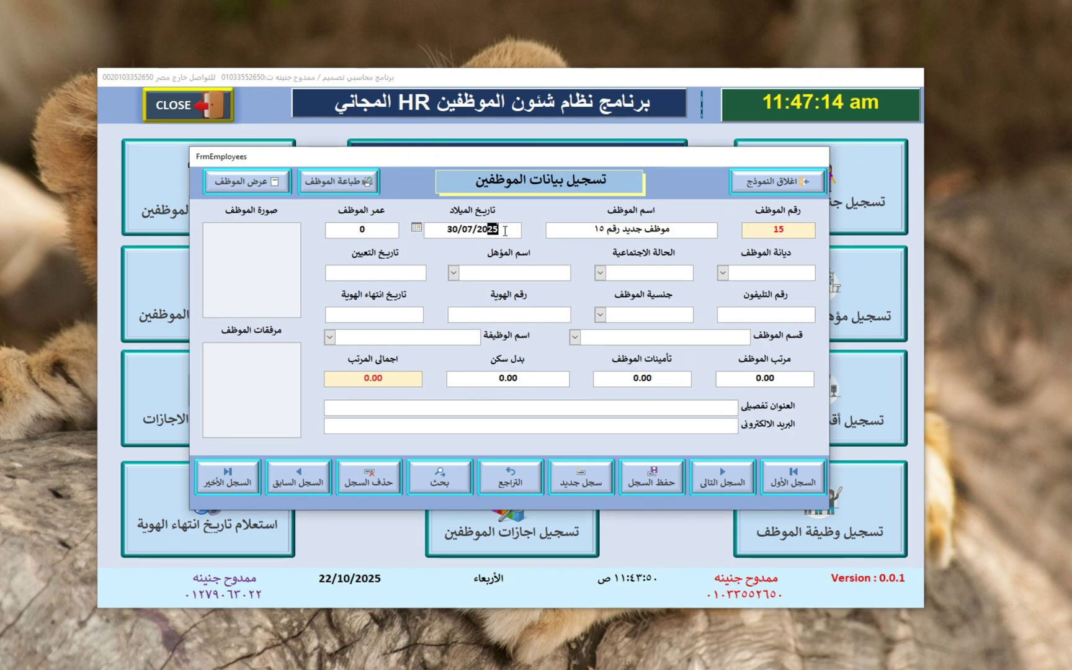
{"action": "type", "text": "00"}
{"action": "left_click", "coordinate": [366, 229]}
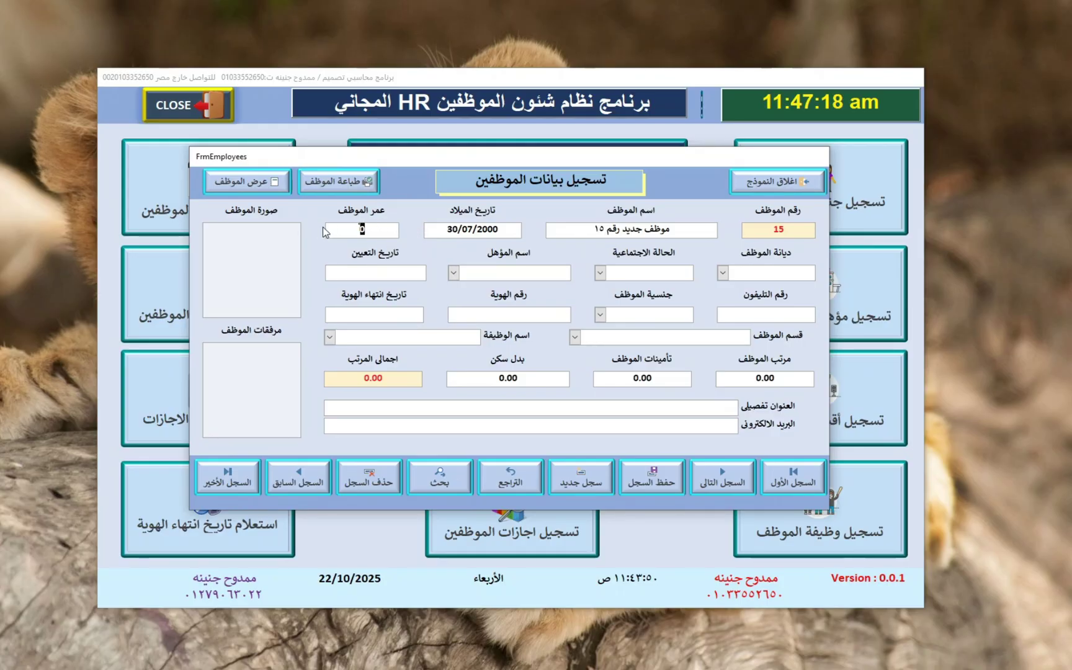
Choose religion مسلم, marital status خاطب and qualification ليسانس علوم.
{"action": "left_click", "coordinate": [722, 273]}
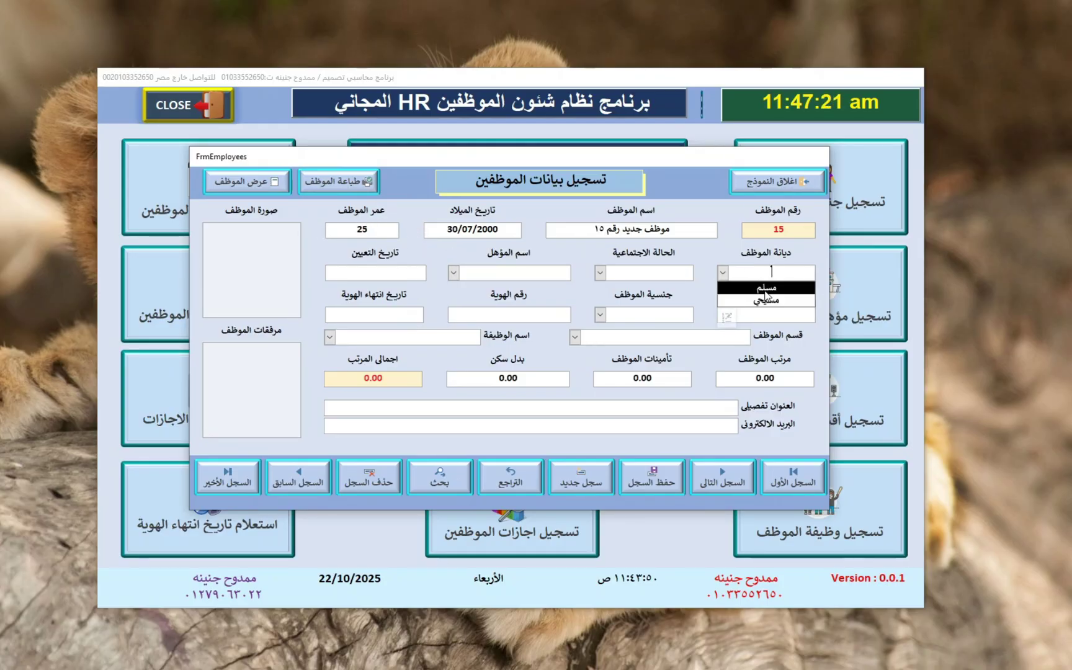
{"action": "left_click", "coordinate": [765, 287]}
{"action": "left_click", "coordinate": [600, 273]}
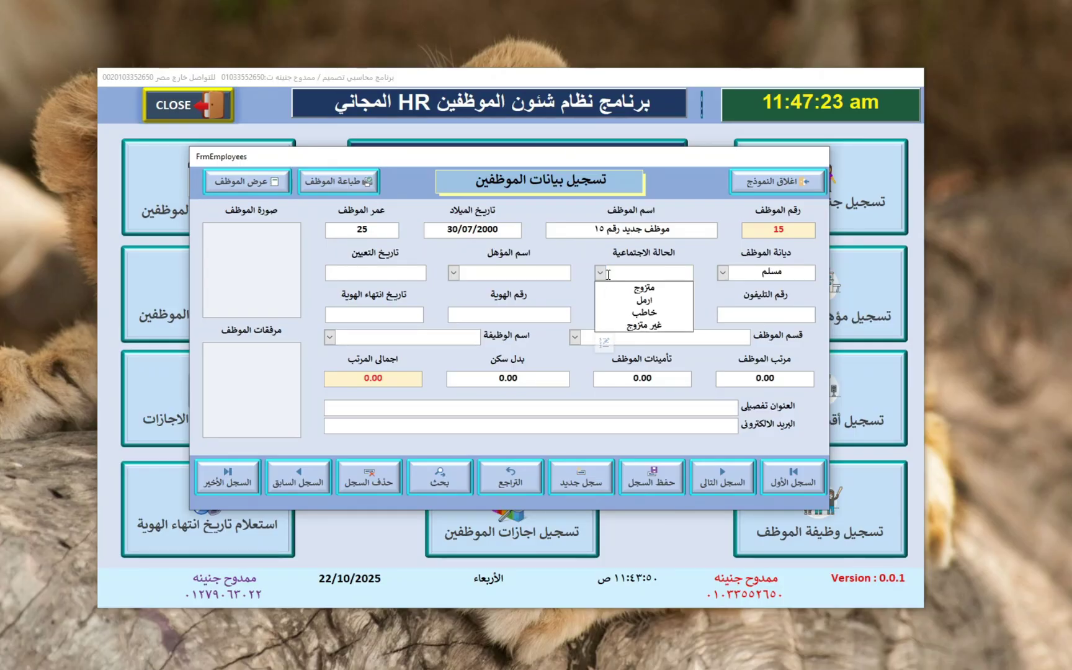
{"action": "left_click", "coordinate": [643, 312]}
{"action": "left_click", "coordinate": [454, 273]}
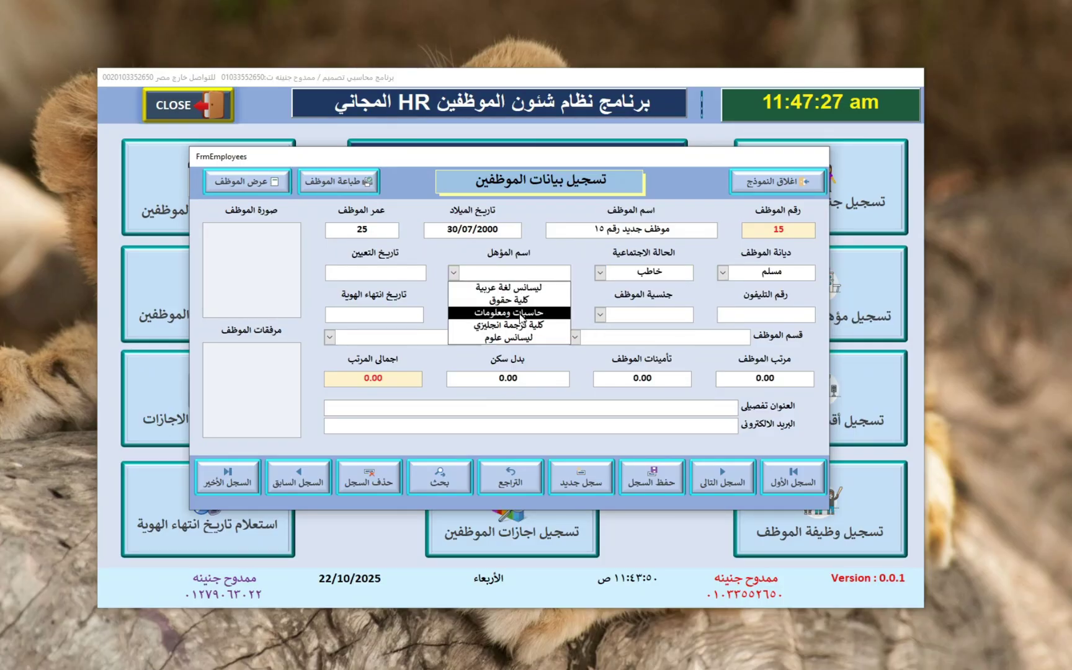
{"action": "left_click", "coordinate": [512, 338]}
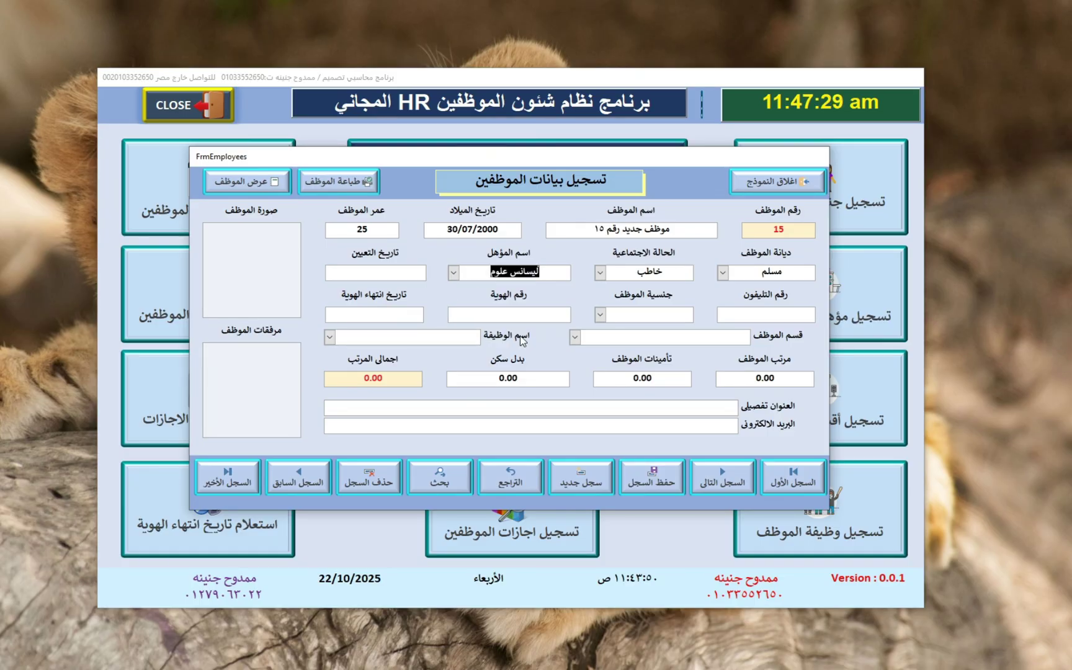
Set the hiring date to 01/07/2025 and begin the phone number.
{"action": "left_click", "coordinate": [365, 277]}
{"action": "left_click", "coordinate": [318, 271]}
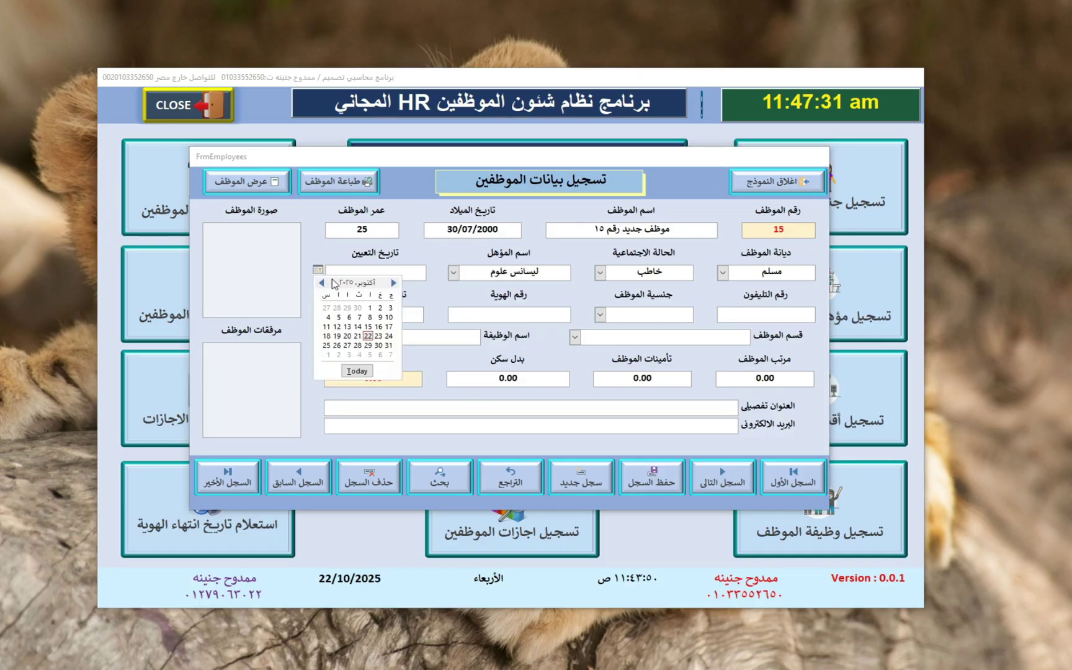
{"action": "left_click", "coordinate": [322, 283]}
{"action": "left_click", "coordinate": [322, 282]}
{"action": "left_click", "coordinate": [322, 283]}
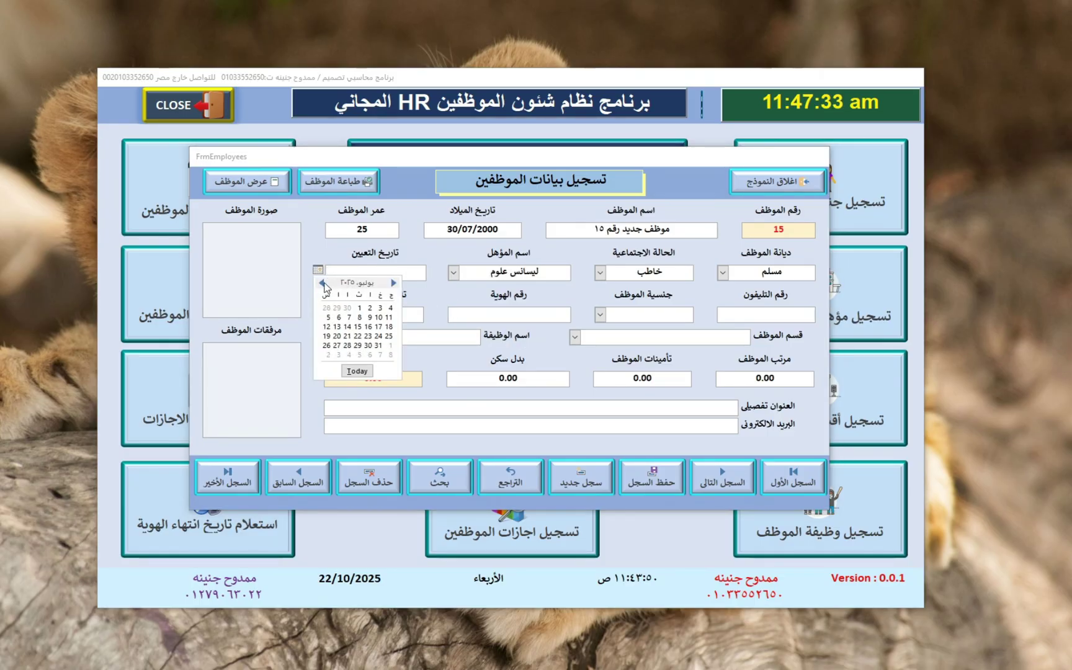
{"action": "left_click", "coordinate": [360, 308]}
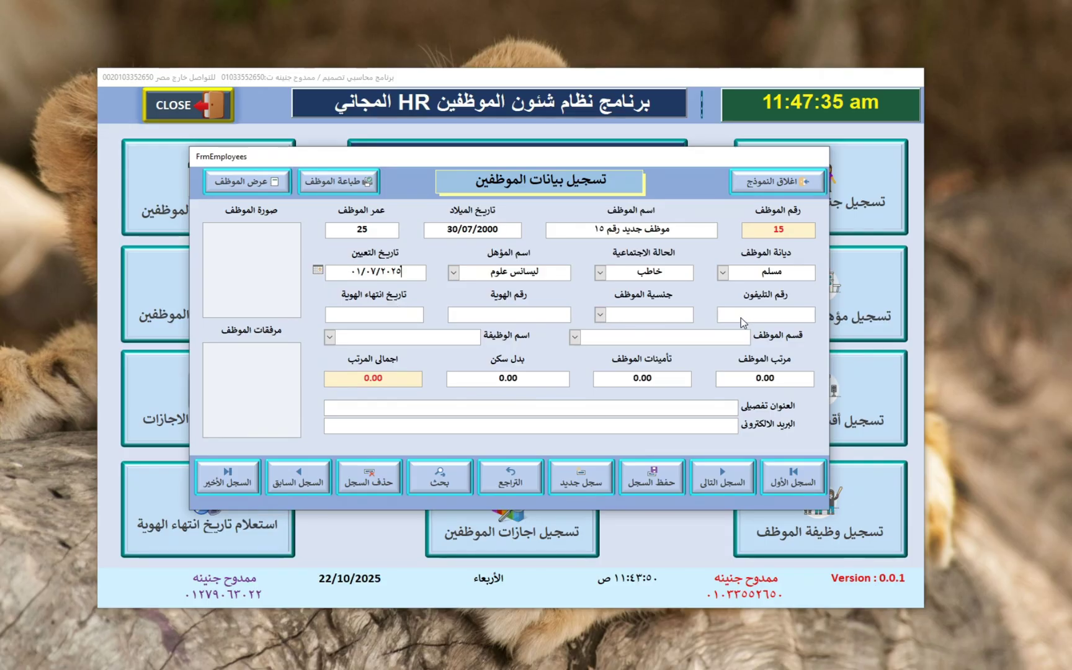
{"action": "left_click", "coordinate": [745, 317]}
{"action": "type", "text": "9"}
Choose nationality هندي and set the ID expiry date to 31/10/2025.
{"action": "left_click", "coordinate": [599, 315]}
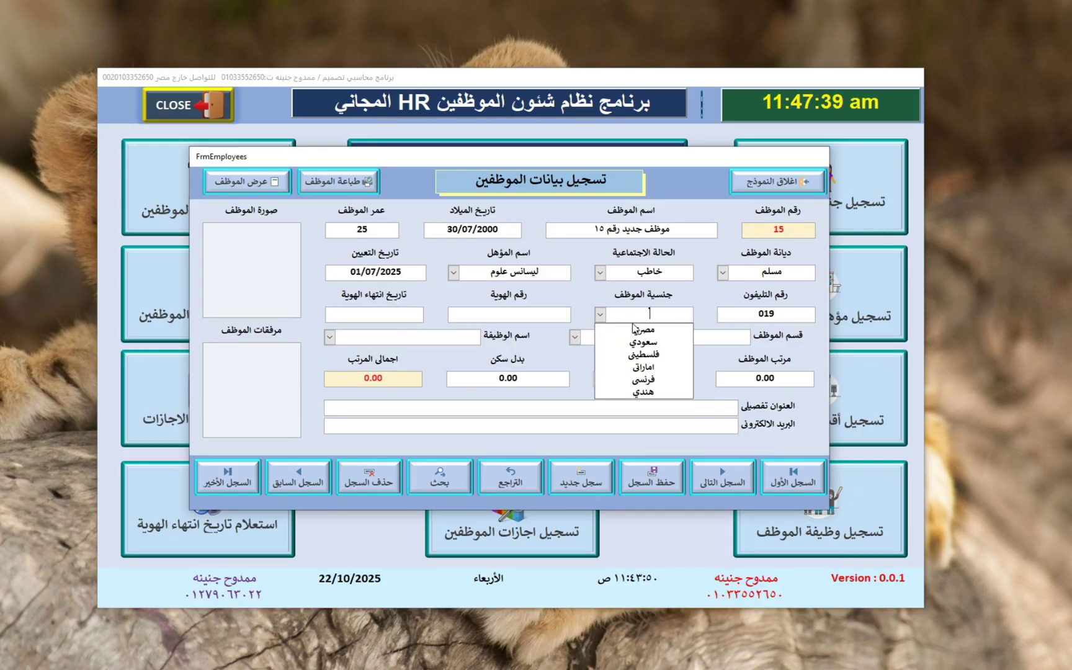
{"action": "left_click", "coordinate": [649, 394]}
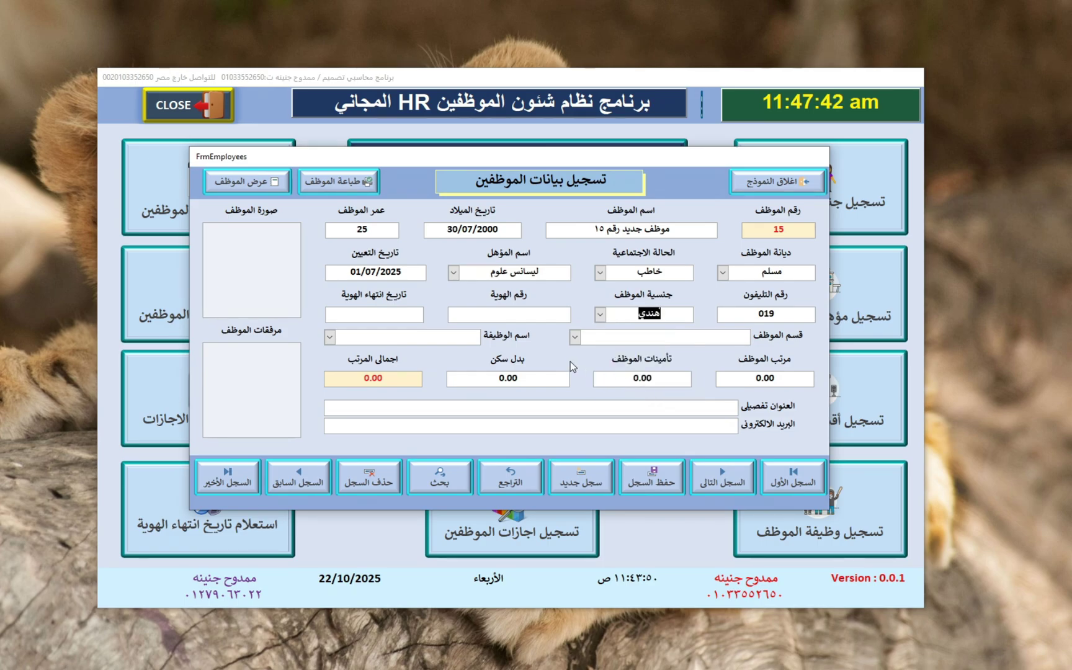
{"action": "left_click", "coordinate": [513, 313]}
{"action": "type", "text": "456"}
{"action": "left_click", "coordinate": [318, 312]}
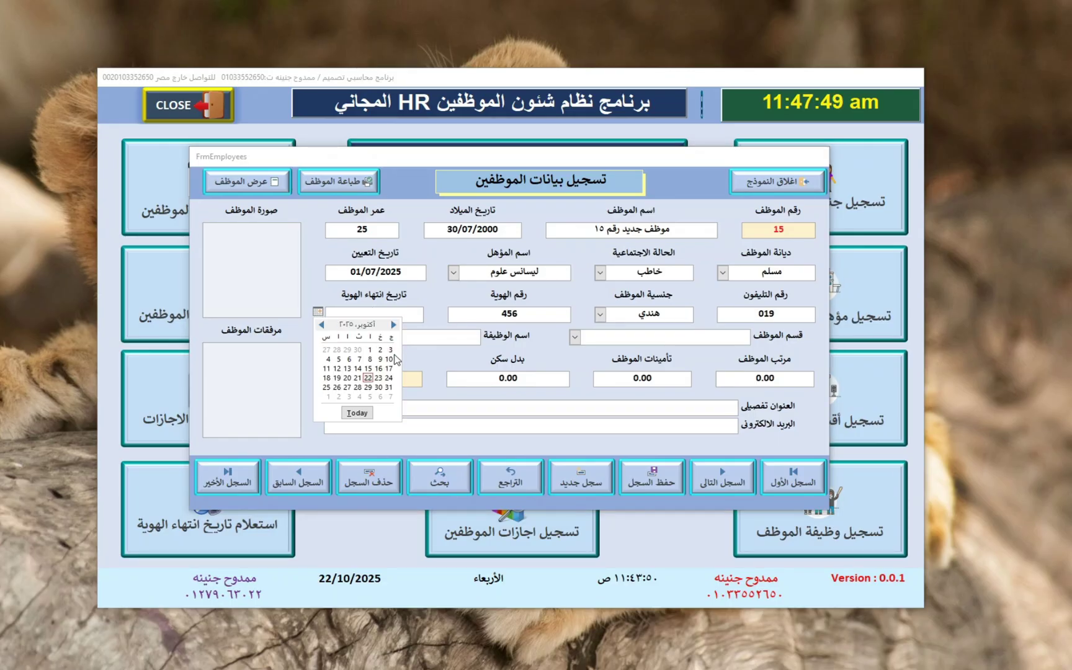
{"action": "left_click", "coordinate": [389, 387]}
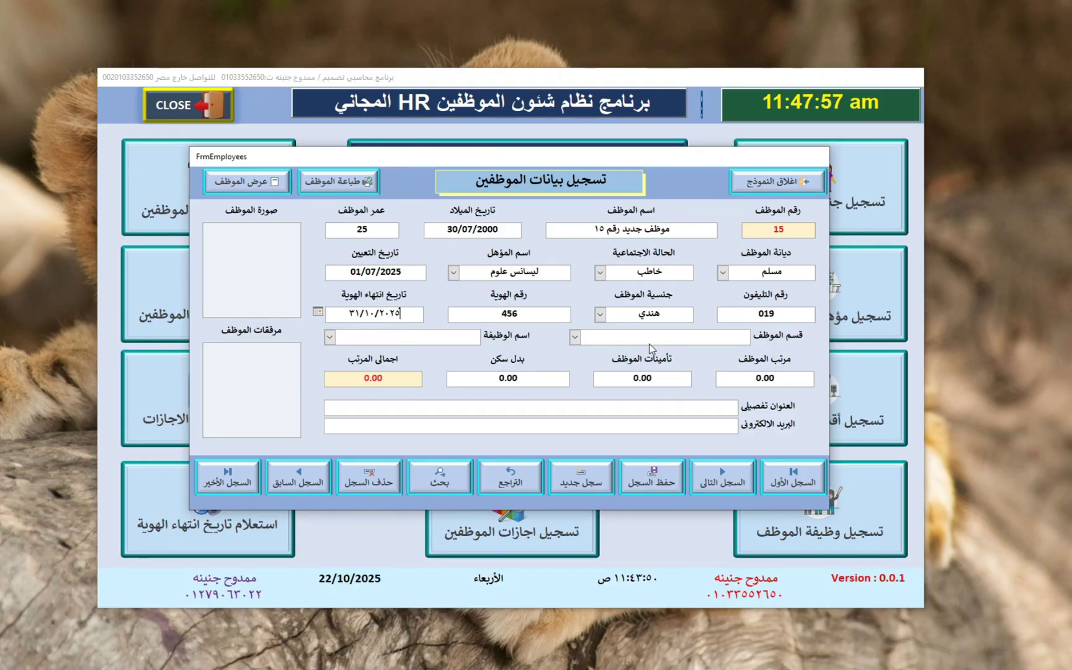
Assign department قسم المحاسبة المالية and job عامل جديد بنظام الأجر.
{"action": "left_click", "coordinate": [583, 338]}
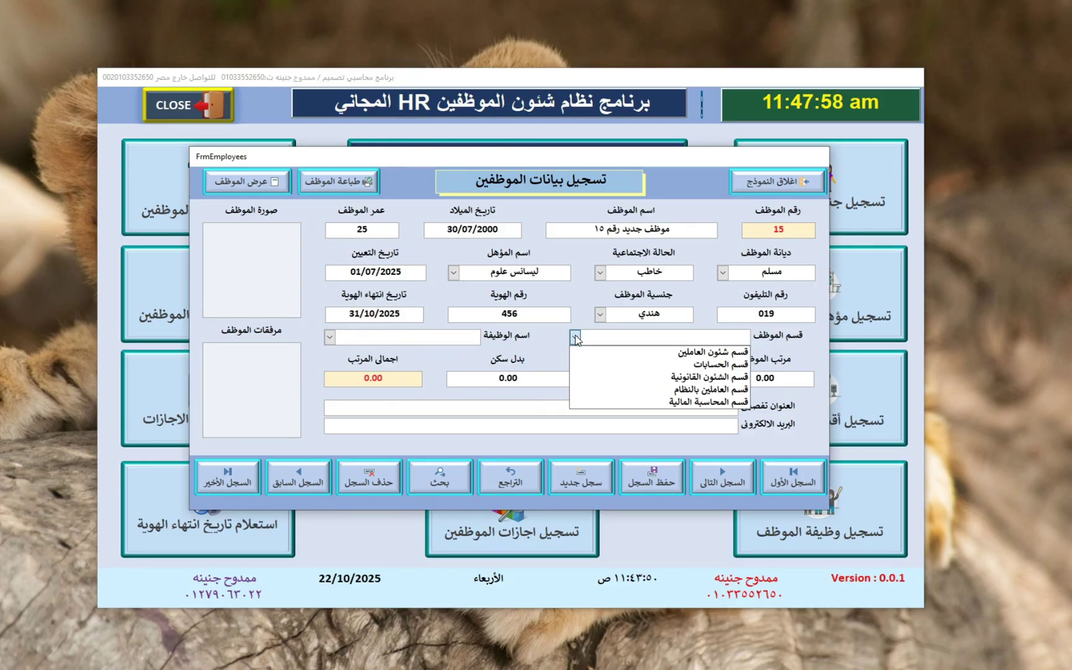
{"action": "left_click", "coordinate": [707, 403]}
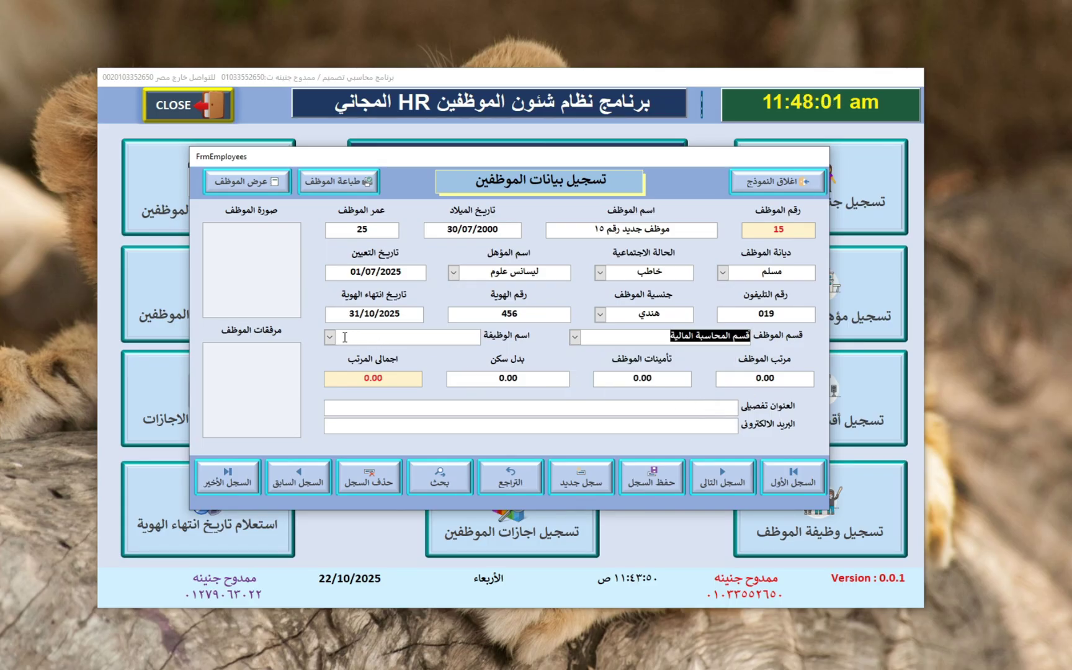
{"action": "left_click", "coordinate": [329, 337]}
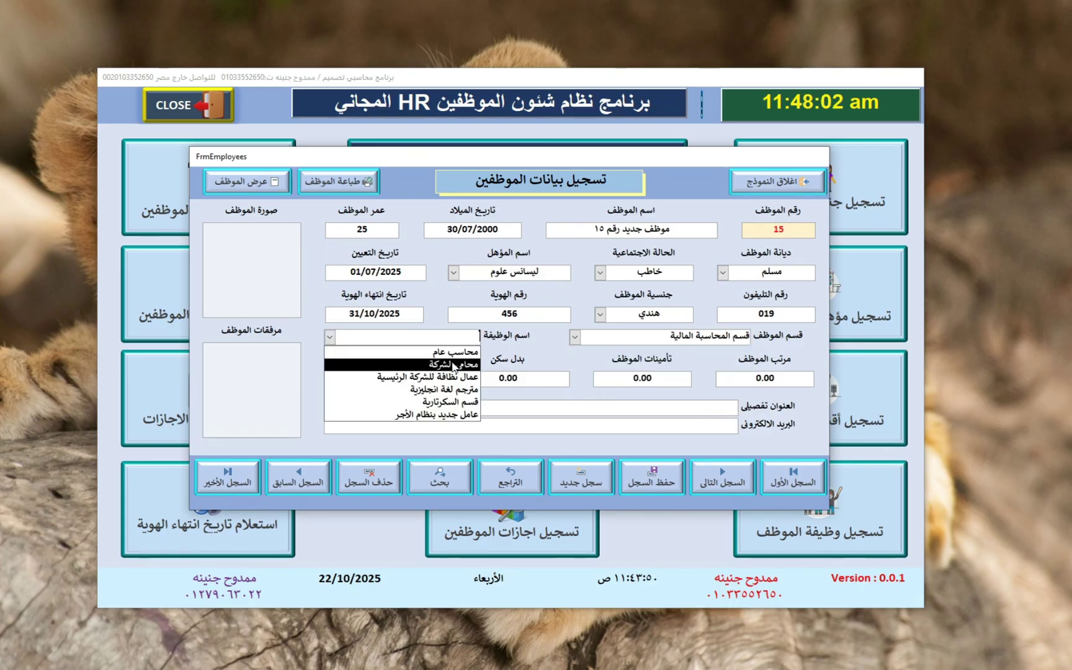
{"action": "left_click", "coordinate": [463, 414]}
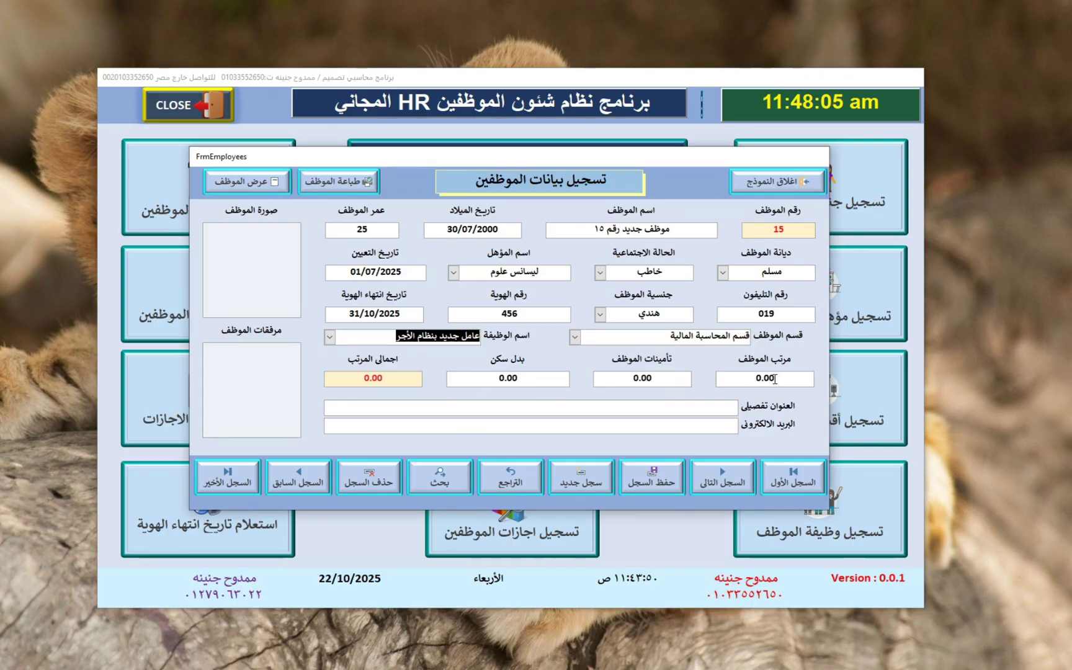
Enter salary 1,850, insurance 120 and housing 230 (total 2,200), then the contact details.
{"action": "key", "text": "Tab"}
{"action": "type", "text": "8"}
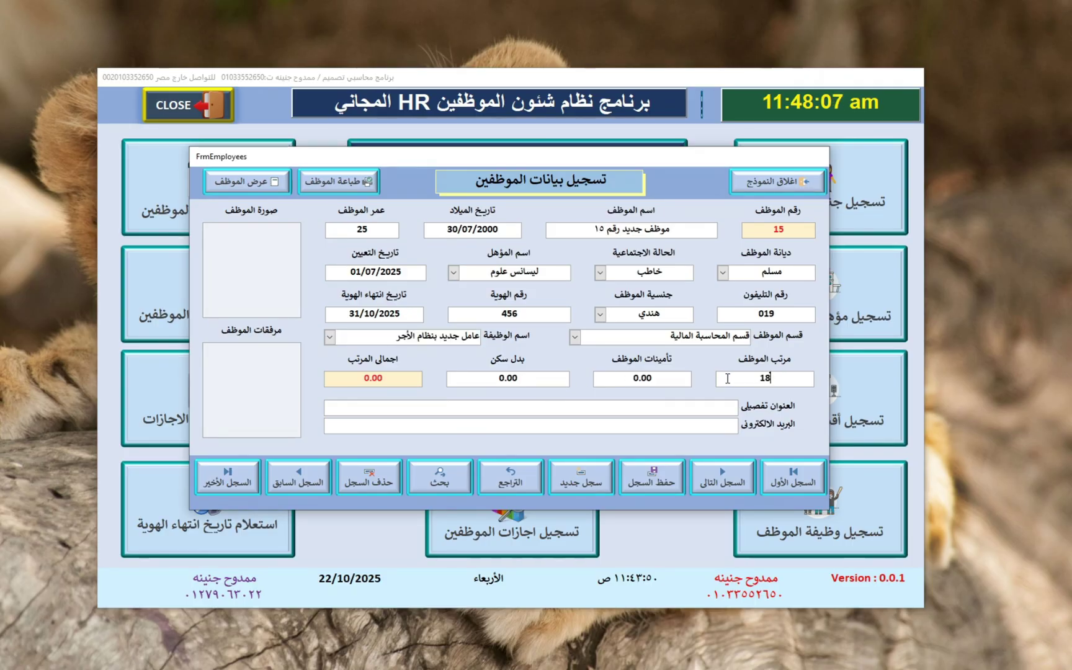
{"action": "type", "text": "50"}
{"action": "key", "text": "Tab"}
{"action": "type", "text": "1"}
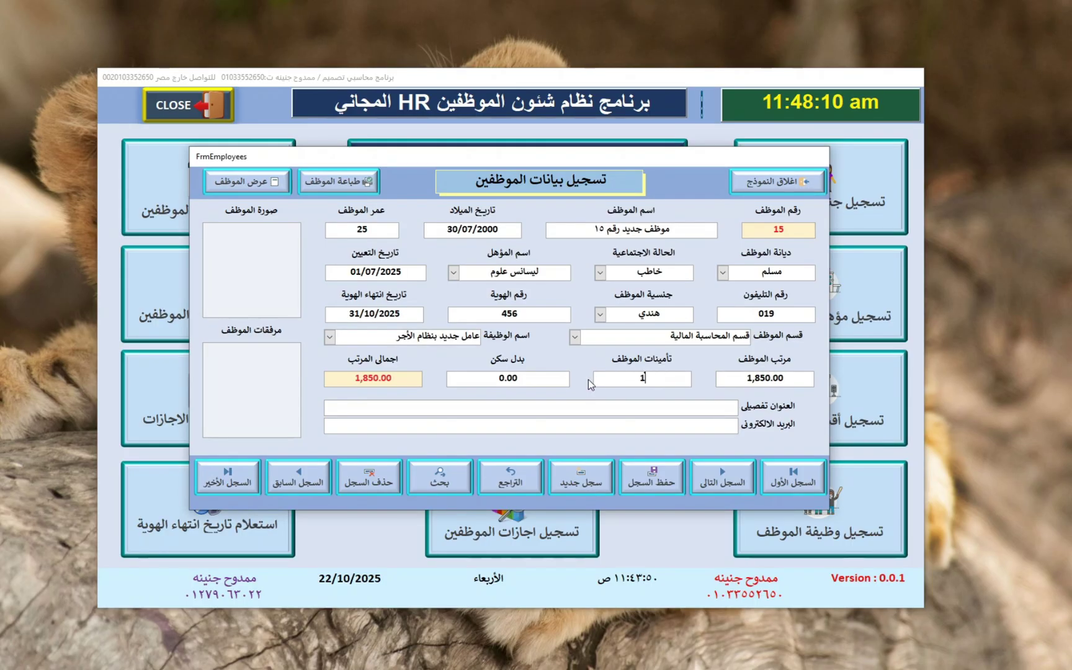
{"action": "type", "text": "20"}
{"action": "key", "text": "Tab"}
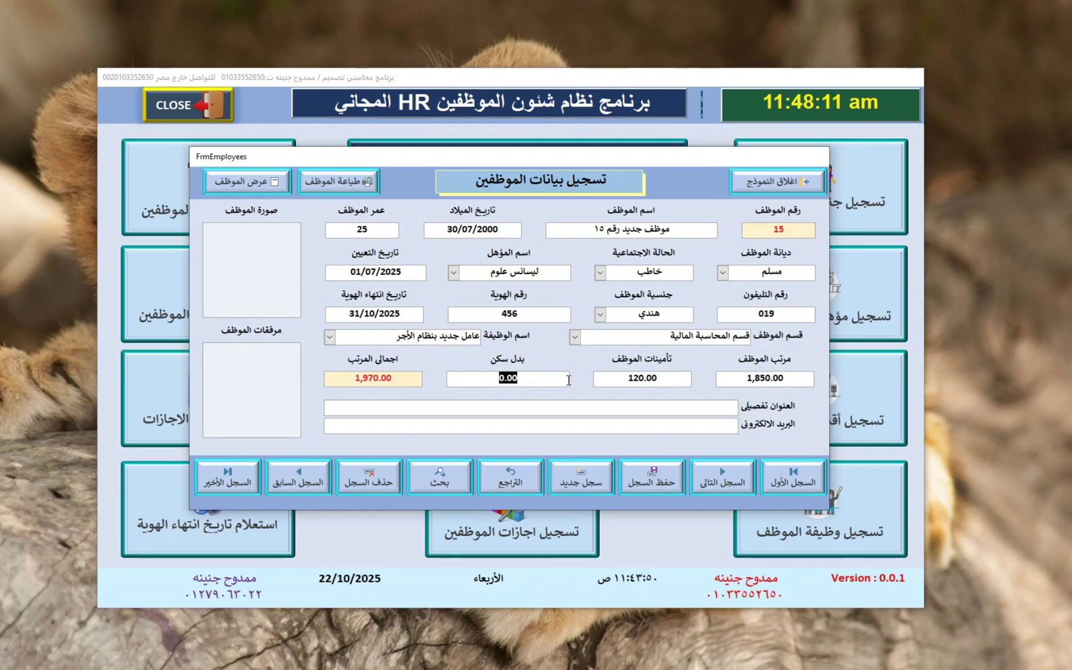
{"action": "type", "text": "230"}
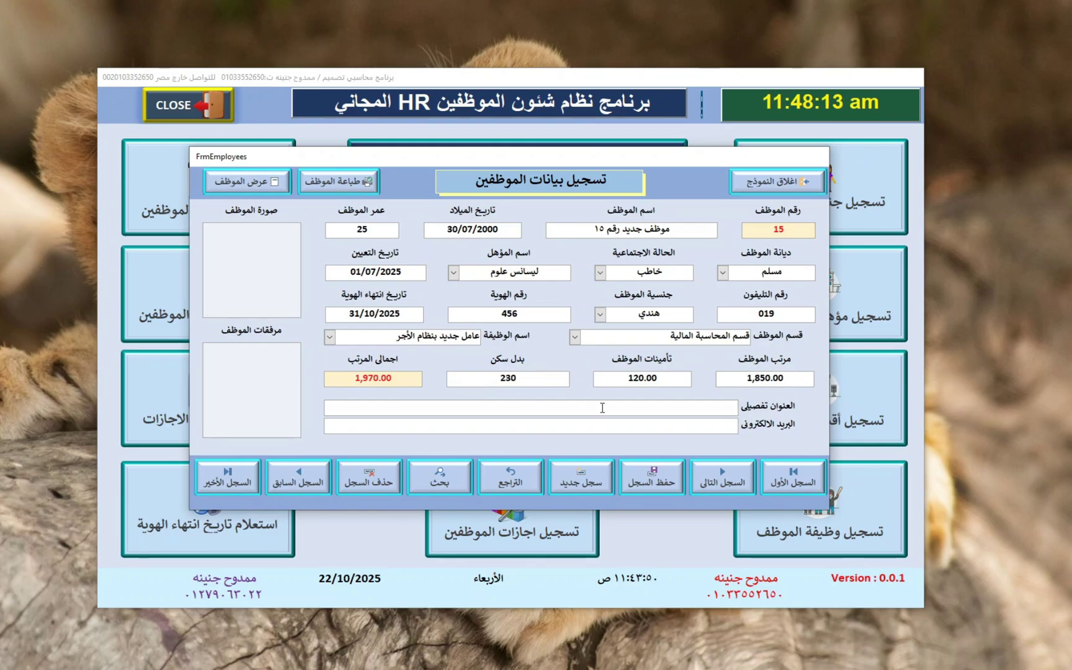
{"action": "left_click", "coordinate": [600, 407]}
{"action": "type", "text": "عنوان"}
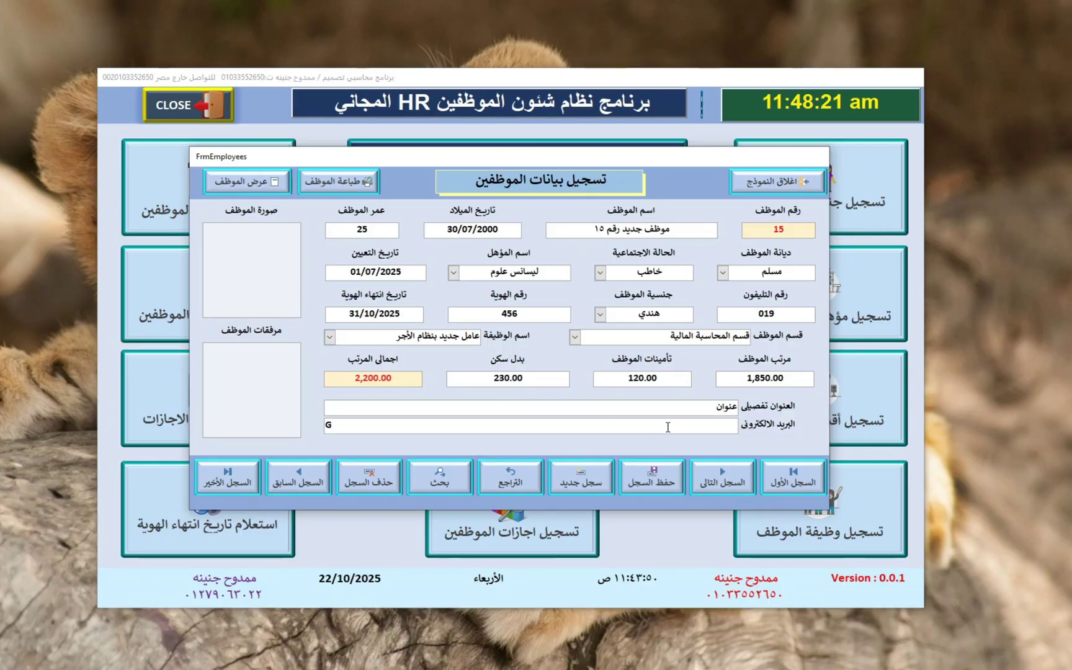
{"action": "type", "text": "mail"}
{"action": "left_click", "coordinate": [256, 257]}
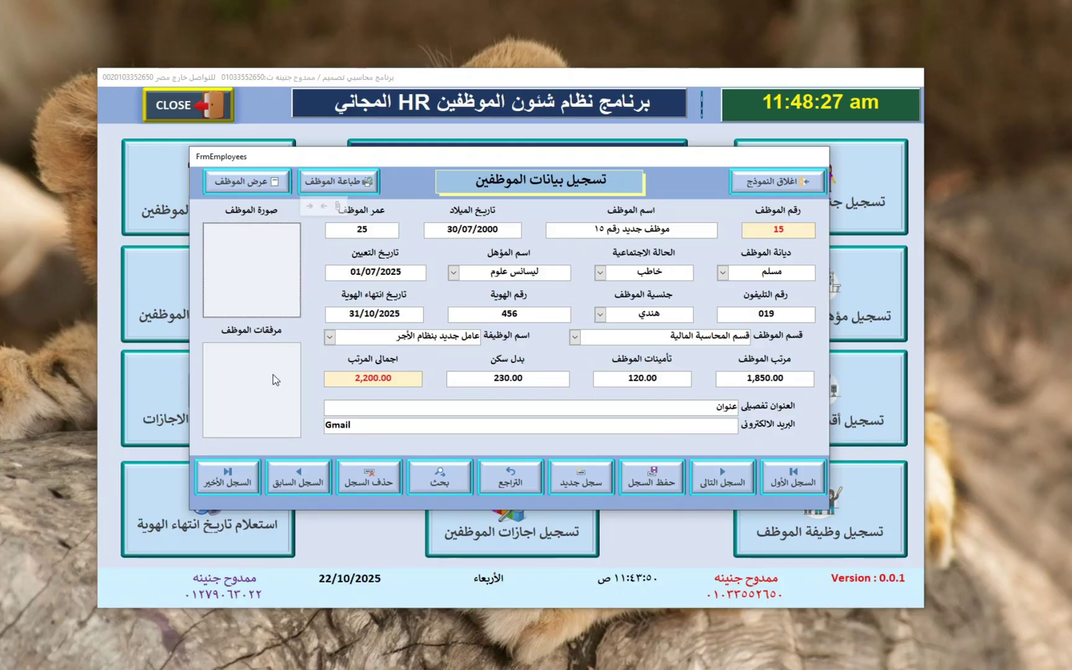
Start adding a photo attachment and browse to the العملاء image folder.
{"action": "left_click", "coordinate": [336, 205]}
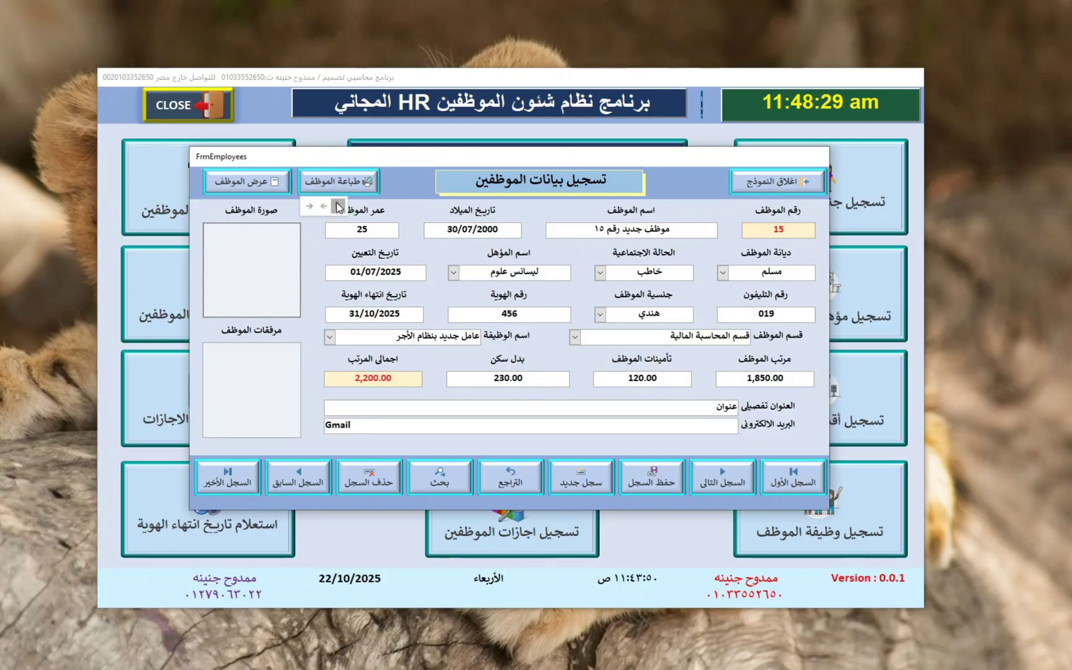
{"action": "left_click", "coordinate": [549, 298]}
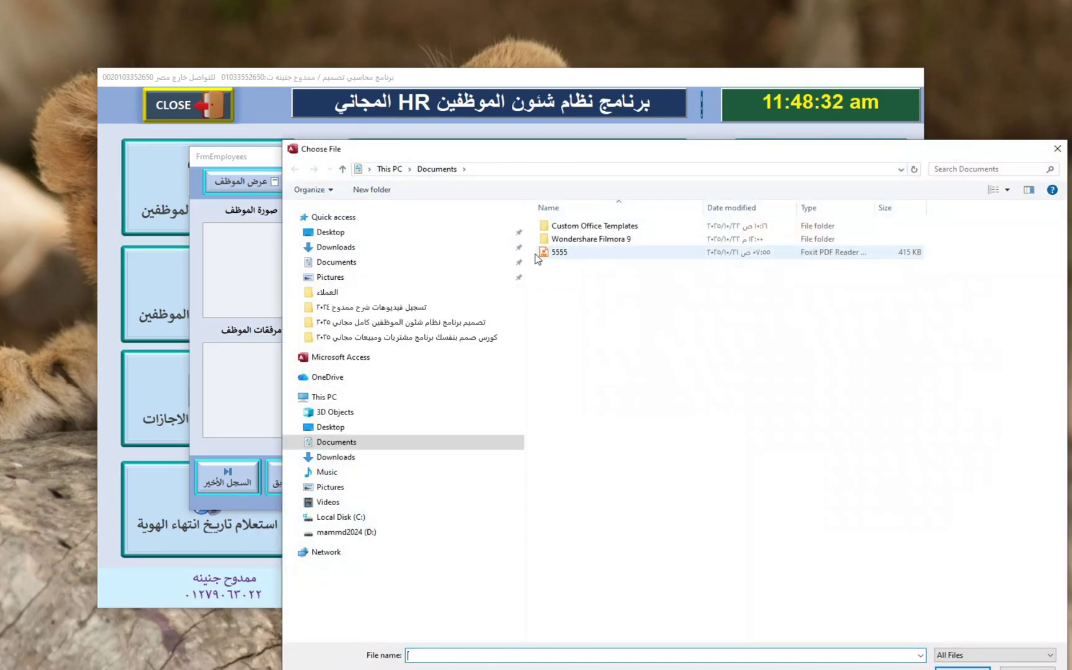
{"action": "left_click", "coordinate": [335, 232]}
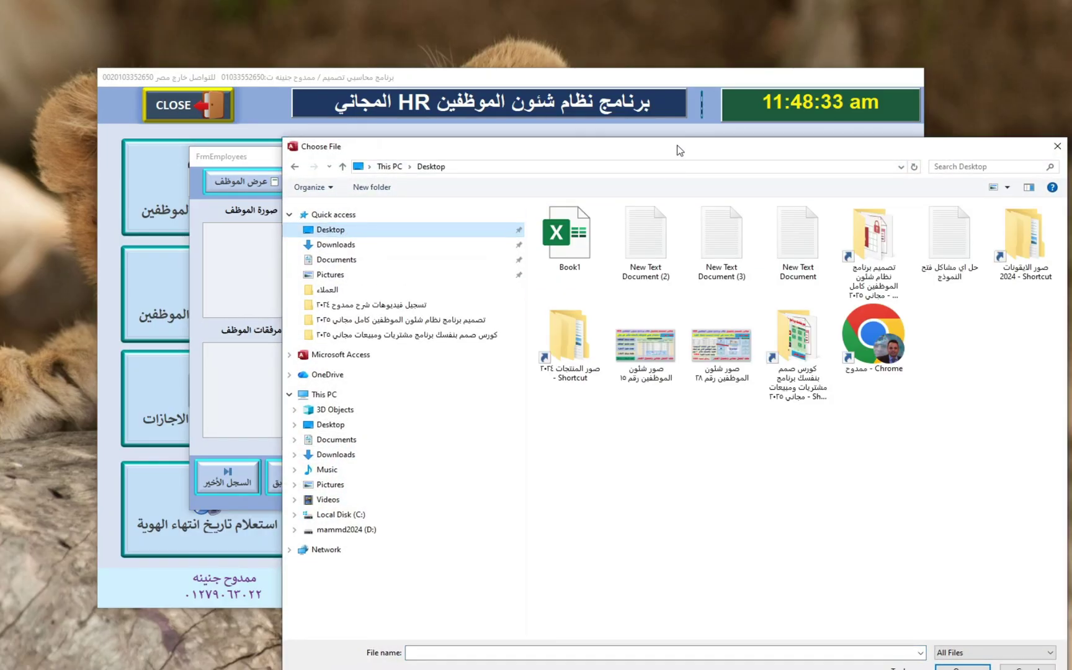
{"action": "left_click_drag", "start_coordinate": [679, 153], "coordinate": [572, 146]}
{"action": "double_click", "coordinate": [917, 239]}
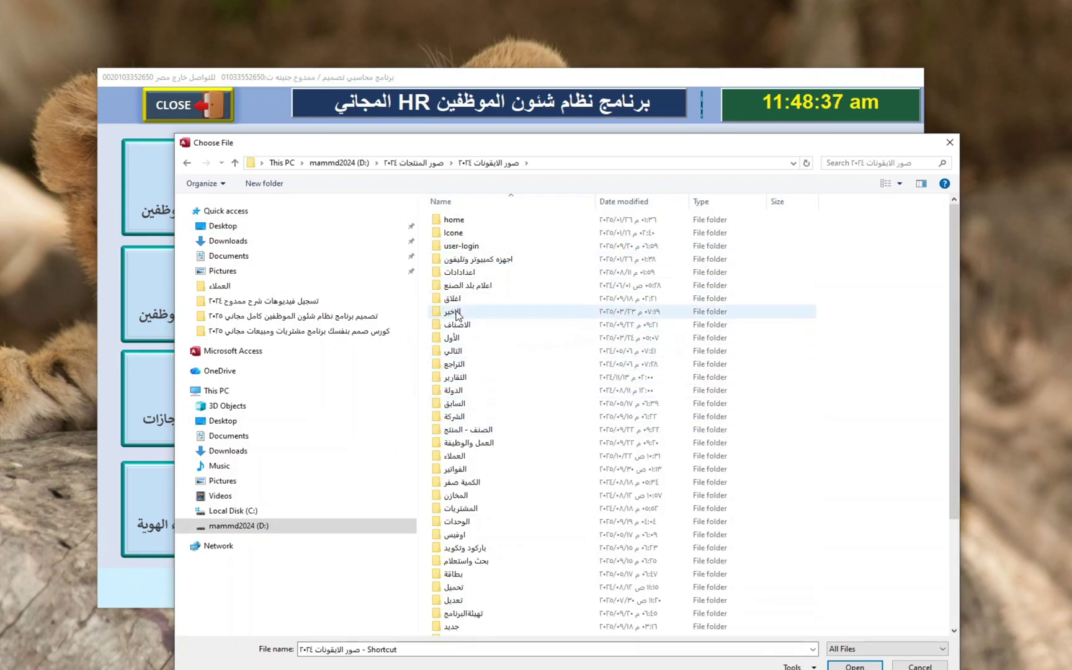
{"action": "double_click", "coordinate": [455, 456]}
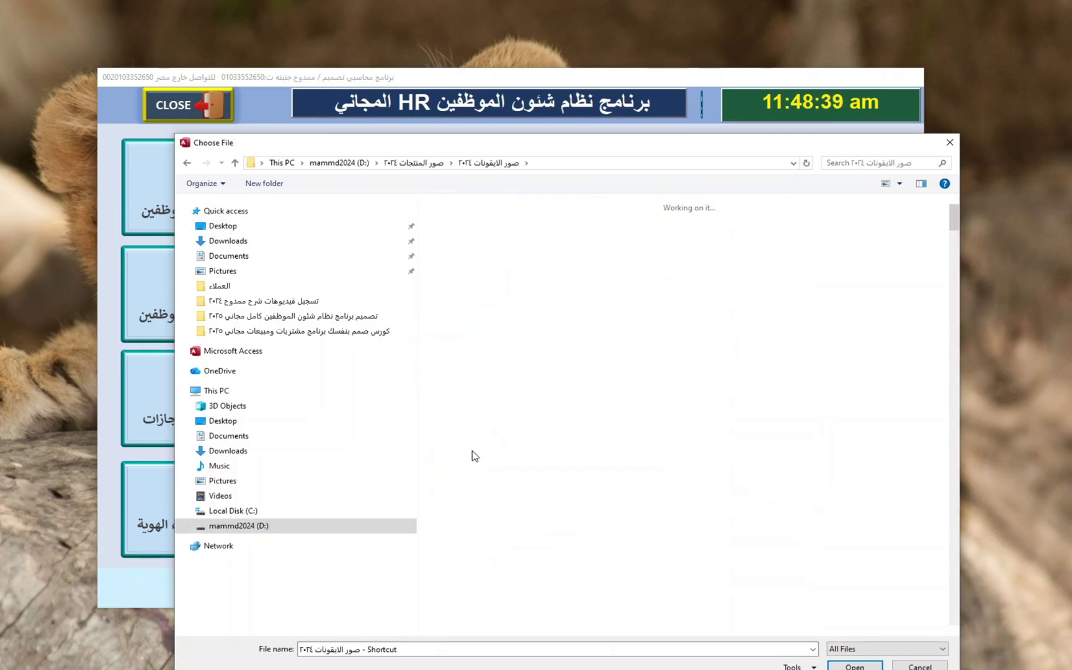
Attach the 10219-man-teacher-light-skin-tone-icon image as the employee's photo.
{"action": "scroll", "coordinate": [688, 421], "scroll_direction": "down", "scroll_amount": 2}
{"action": "scroll", "coordinate": [688, 420], "scroll_direction": "down", "scroll_amount": 3}
{"action": "scroll", "coordinate": [714, 459], "scroll_direction": "up", "scroll_amount": 5}
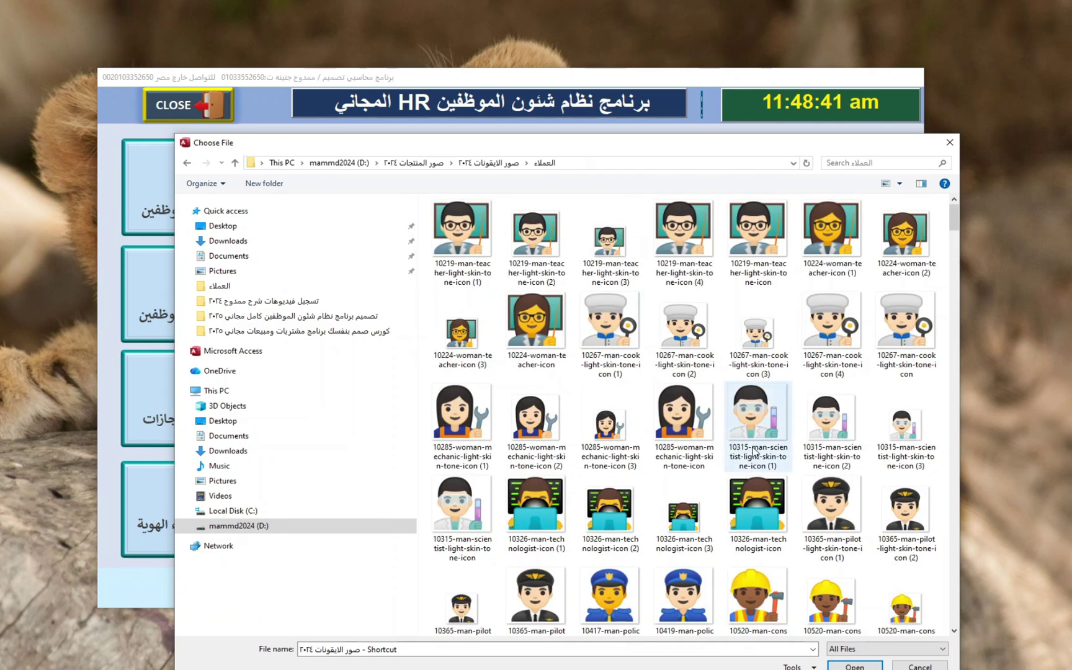
{"action": "left_click", "coordinate": [757, 239]}
{"action": "left_click", "coordinate": [847, 665]}
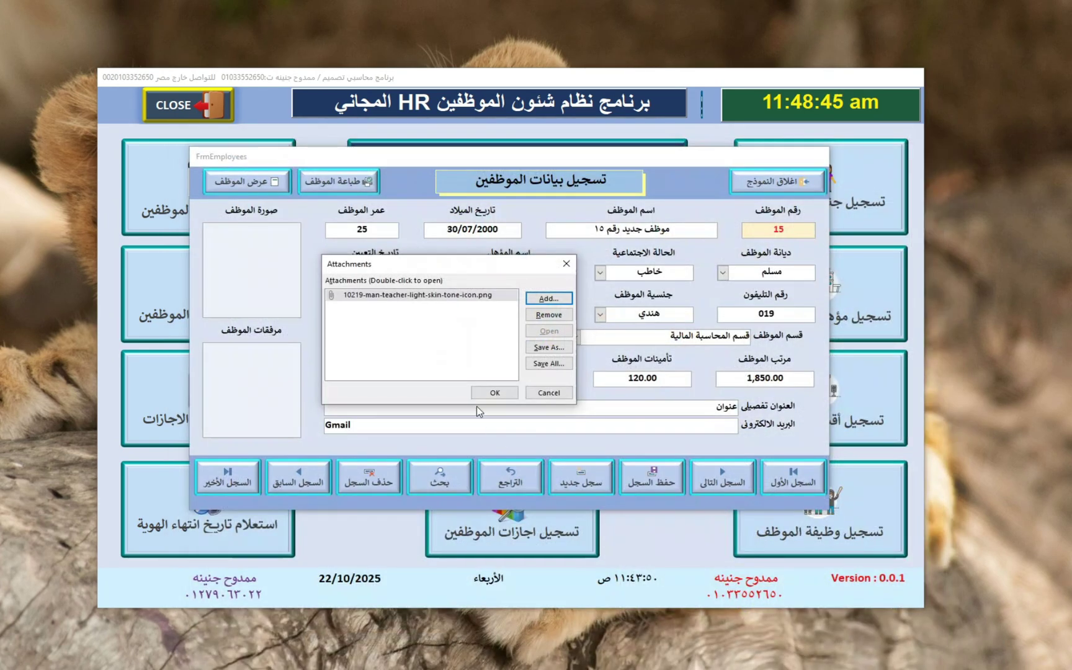
{"action": "left_click", "coordinate": [492, 392]}
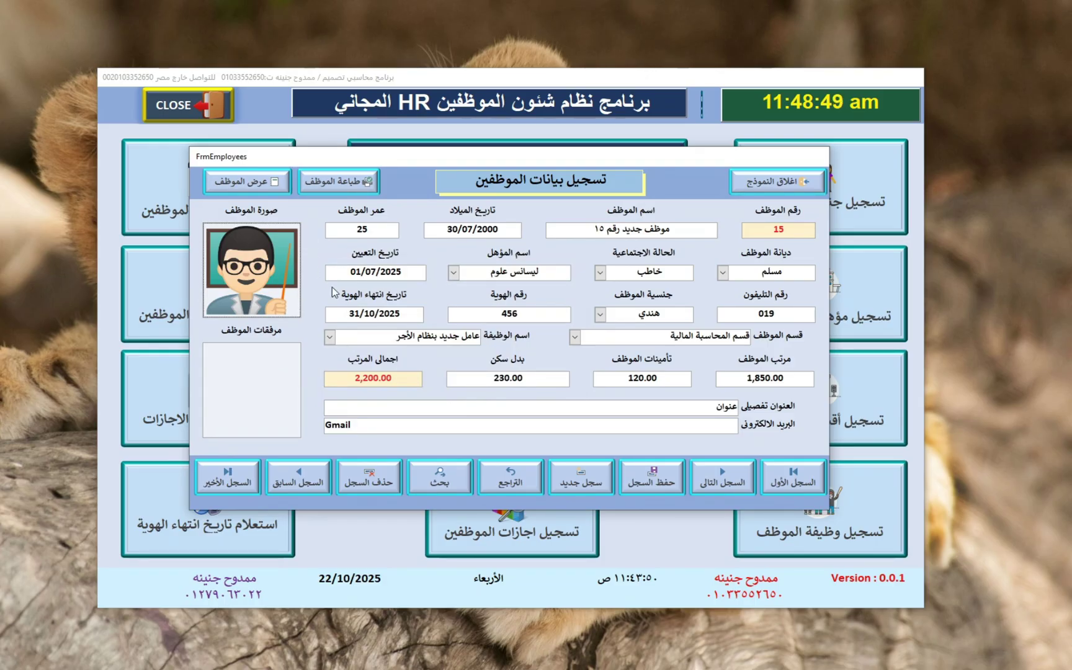
{"action": "mouse_move", "coordinate": [251, 368]}
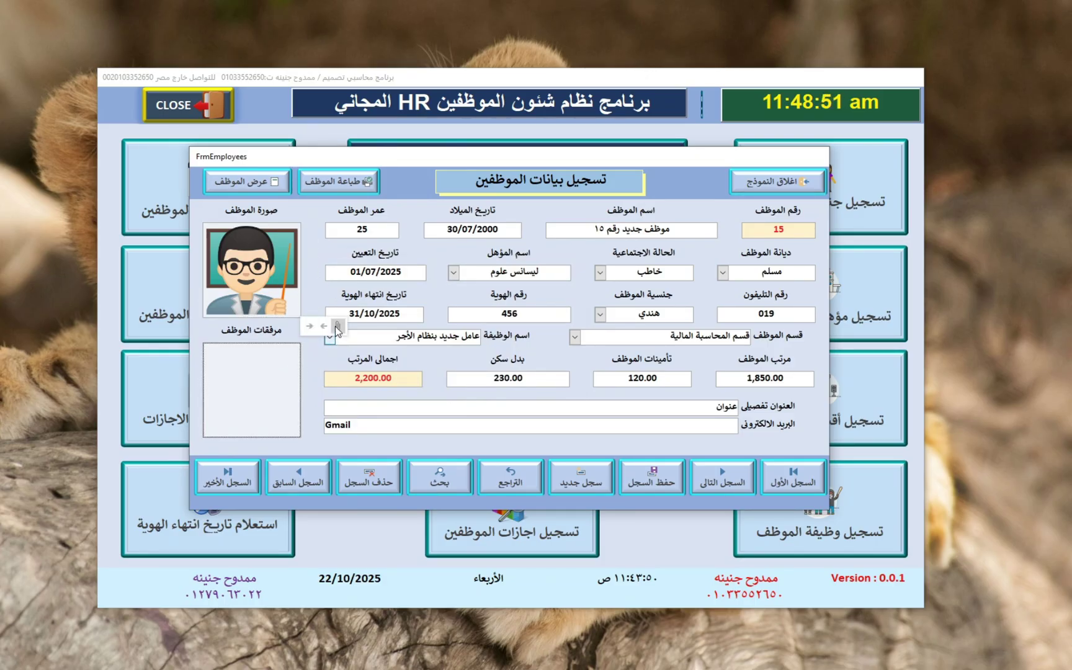
{"action": "left_click", "coordinate": [335, 326]}
Attach Card-File-Box-3d-icon from the بطاقة folder to employee 15's attachments.
{"action": "left_click", "coordinate": [549, 299]}
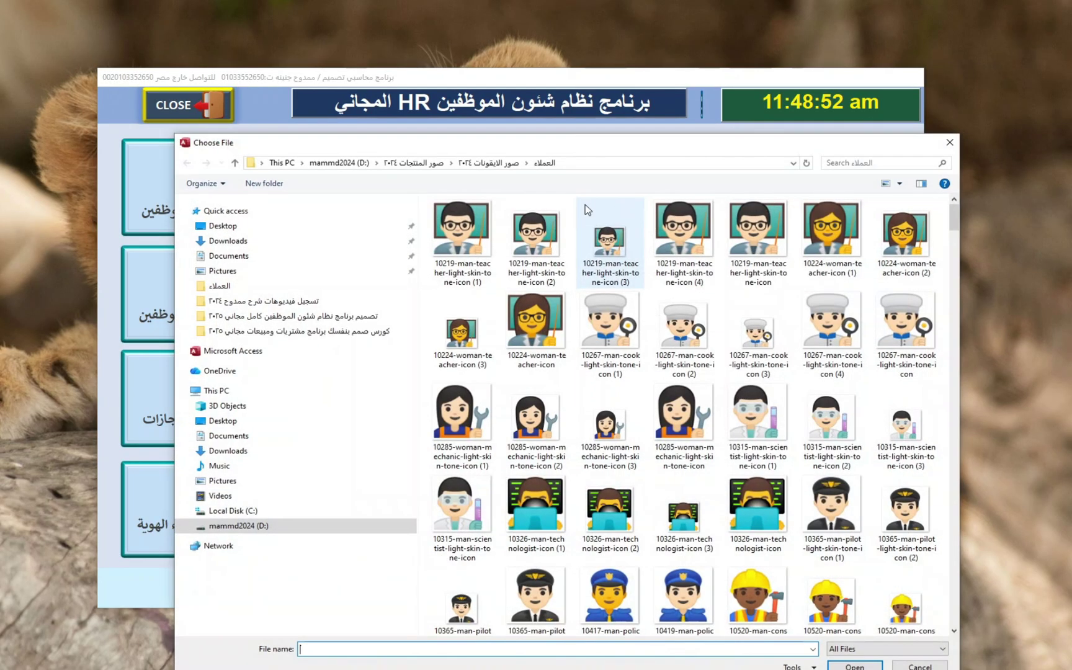
{"action": "left_click", "coordinate": [490, 162]}
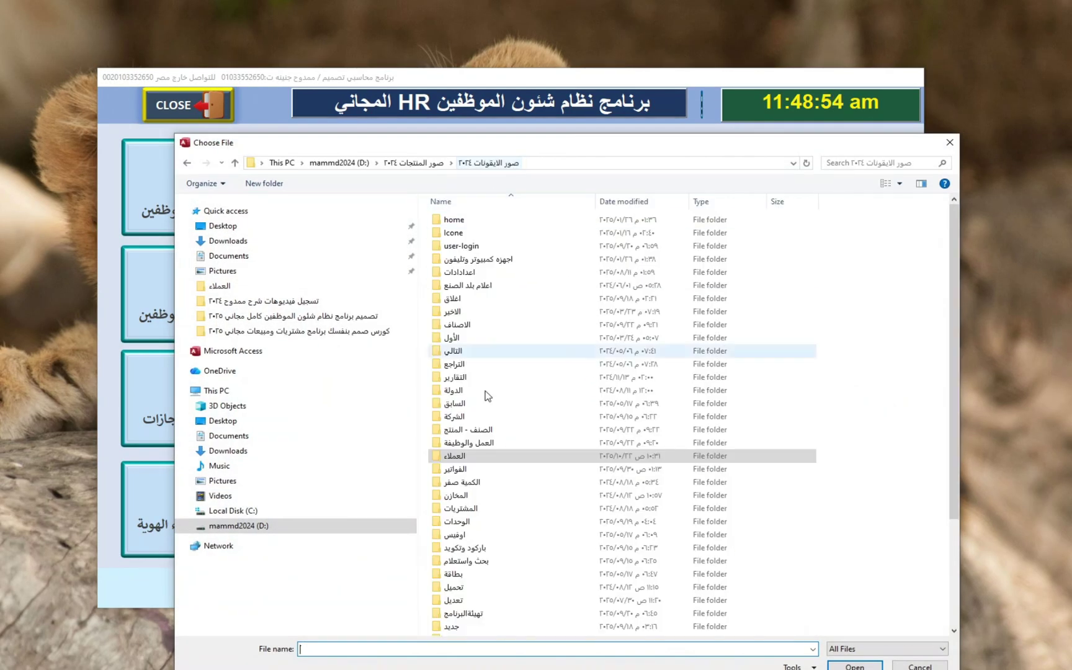
{"action": "double_click", "coordinate": [459, 574]}
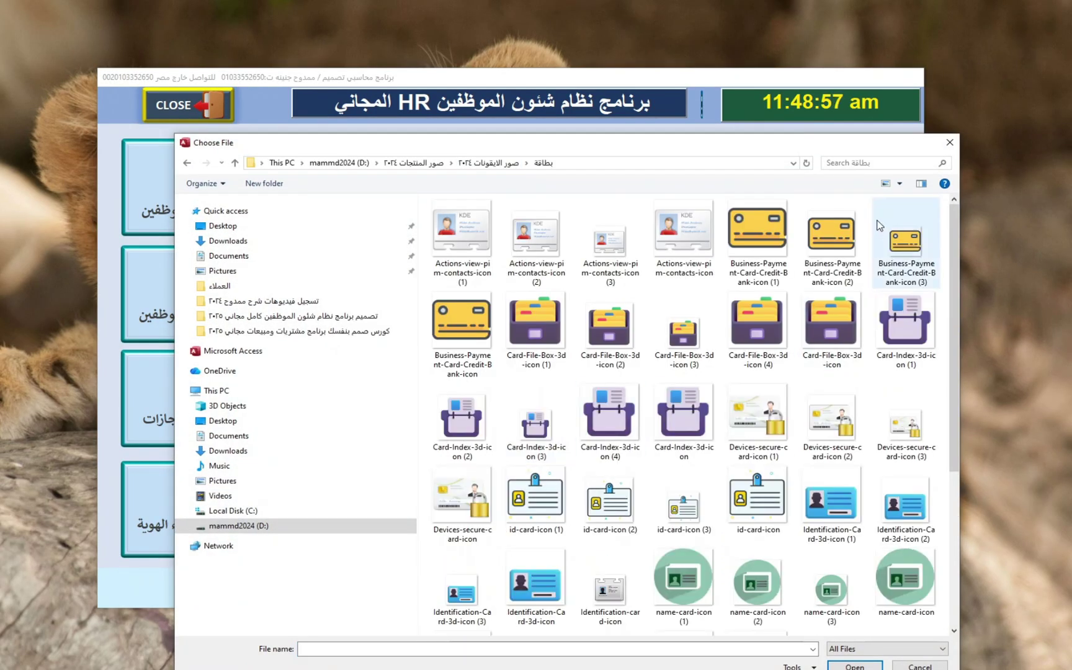
{"action": "left_click", "coordinate": [764, 505]}
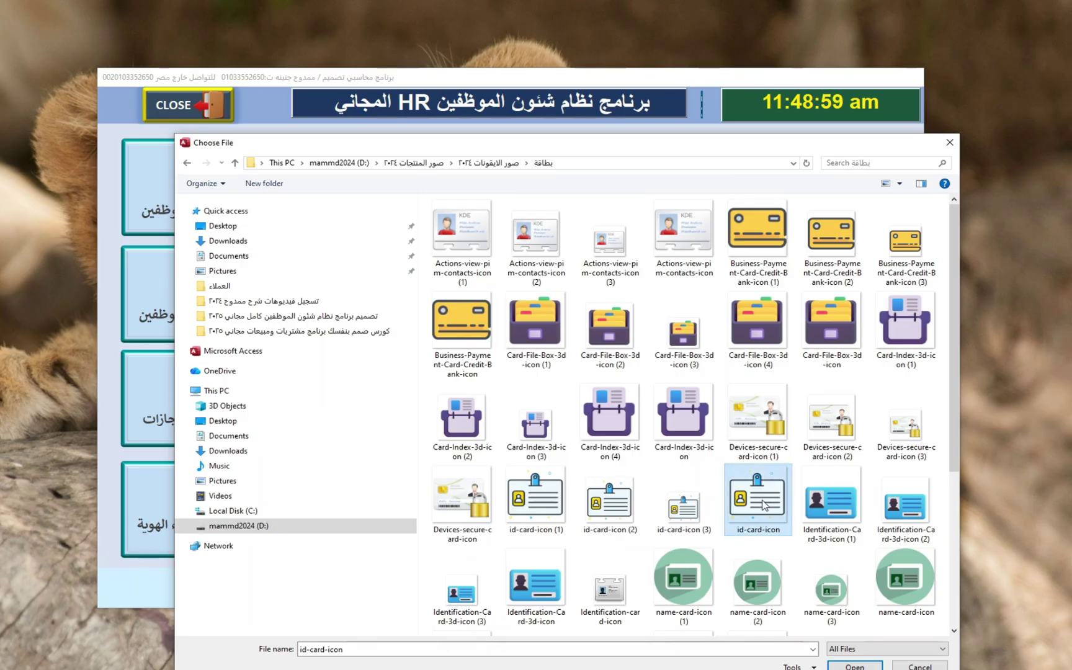
{"action": "left_click", "coordinate": [831, 326]}
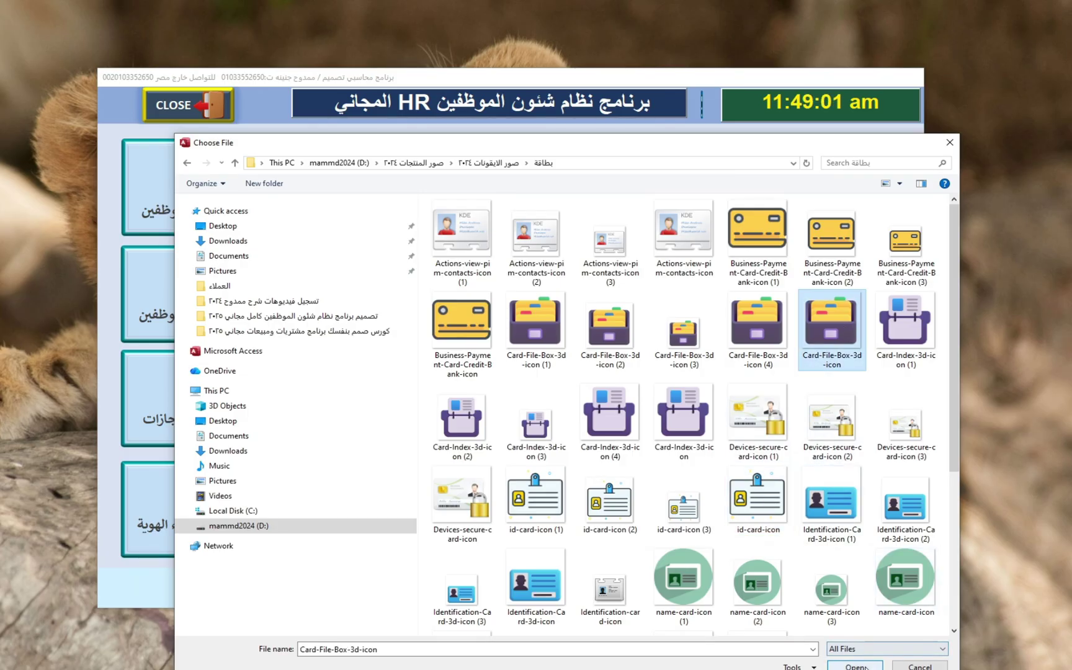
{"action": "left_click", "coordinate": [856, 665]}
{"action": "left_click", "coordinate": [489, 392]}
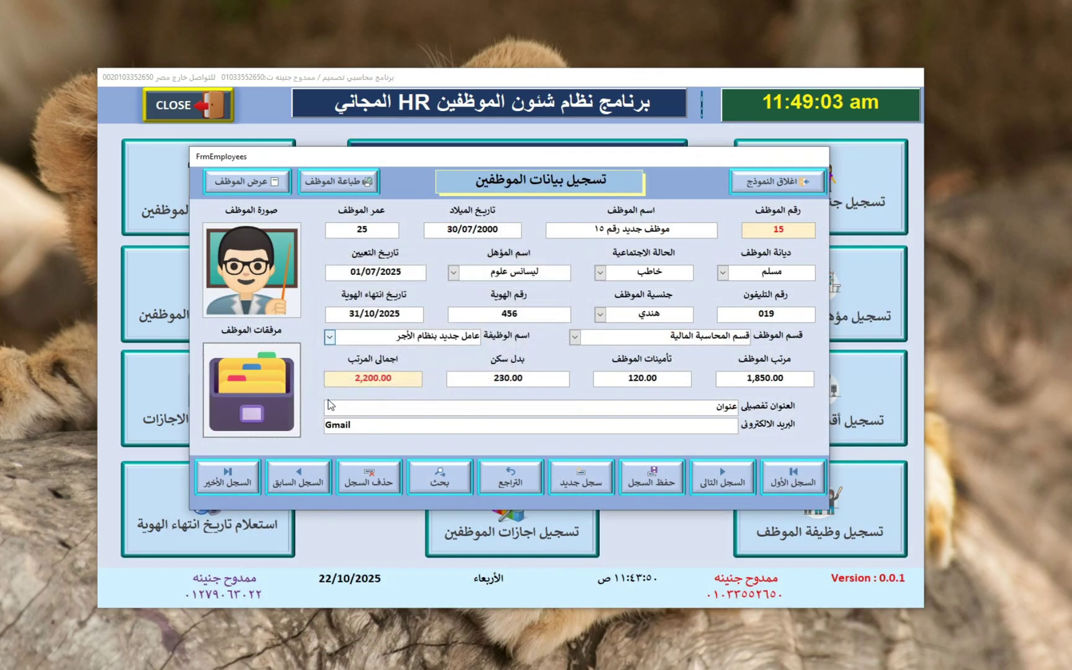
Add Devices-secure-card-icon as a second attachment.
{"action": "double_click", "coordinate": [274, 397]}
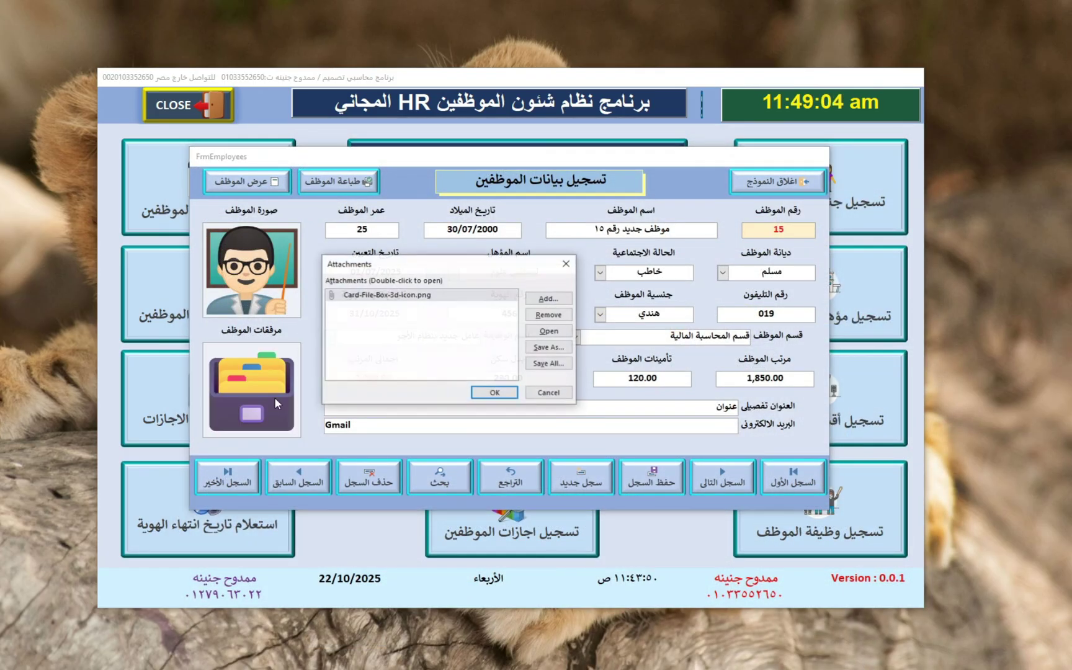
{"action": "left_click", "coordinate": [541, 299]}
{"action": "scroll", "coordinate": [614, 546], "scroll_direction": "down", "scroll_amount": 5}
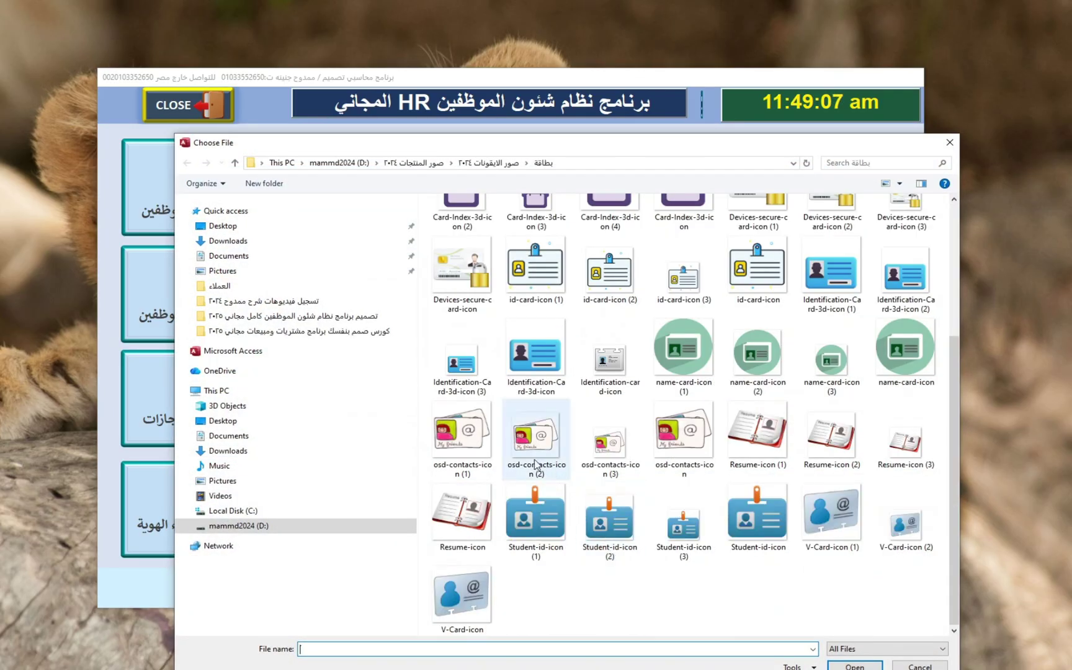
{"action": "left_click", "coordinate": [482, 274]}
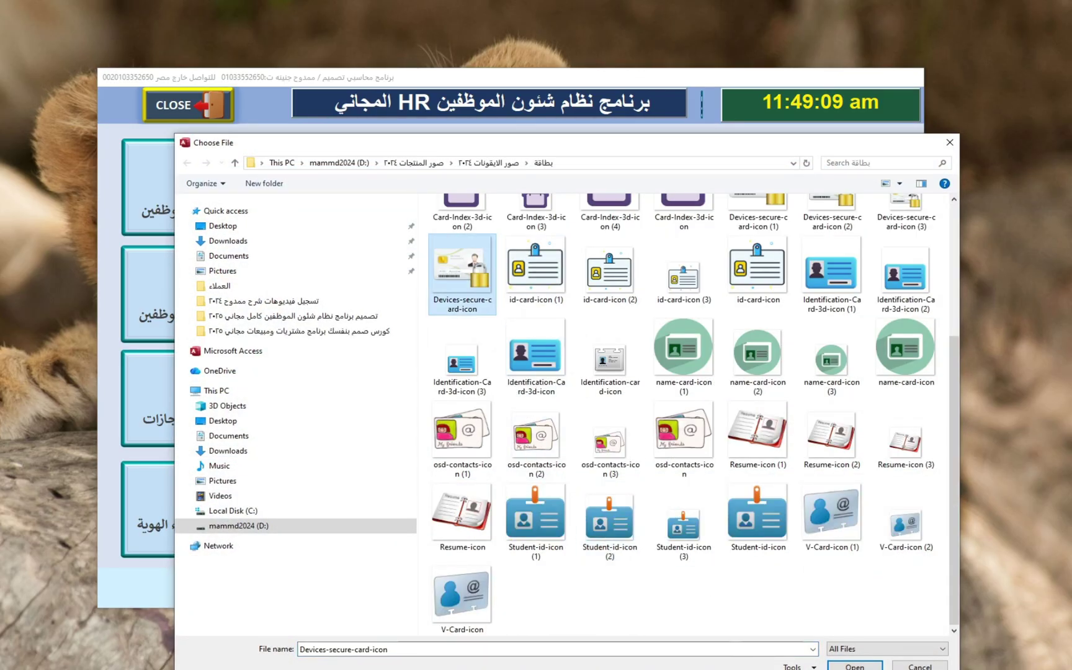
{"action": "left_click", "coordinate": [854, 666]}
{"action": "left_click", "coordinate": [495, 395]}
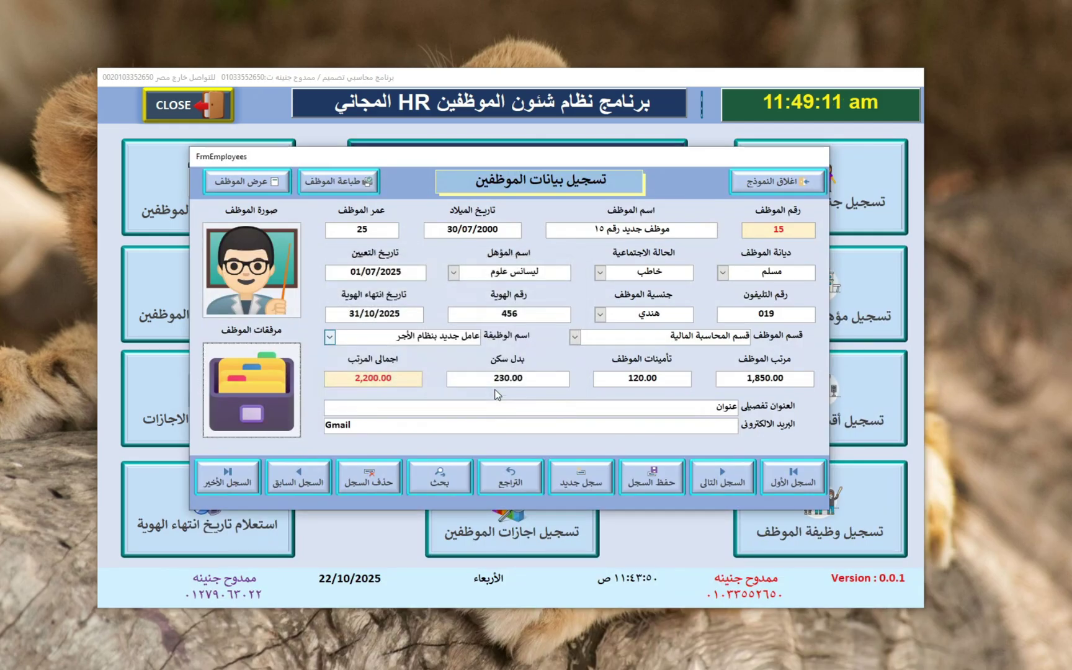
Add Card-Index-3d-icon as the third attachment and save the employee record.
{"action": "double_click", "coordinate": [283, 372]}
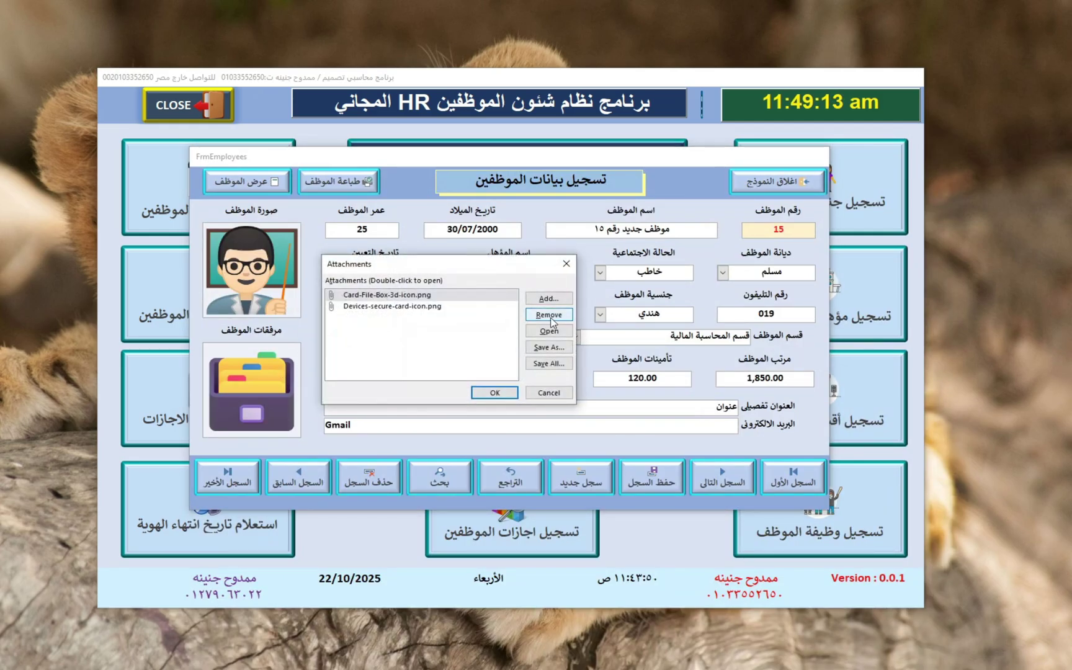
{"action": "left_click", "coordinate": [548, 299]}
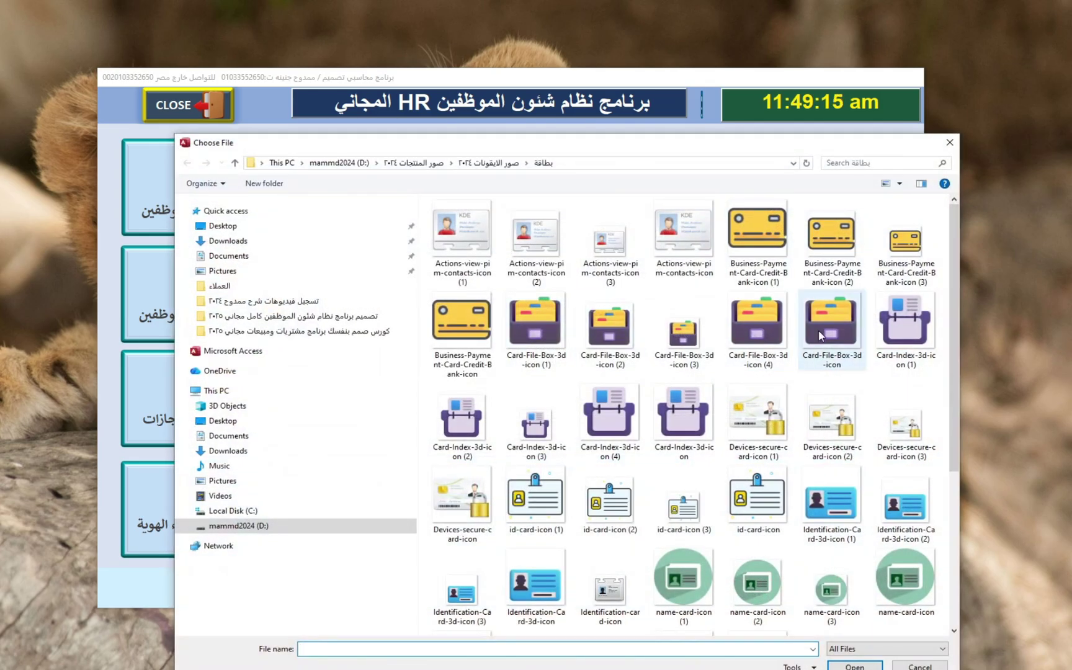
{"action": "scroll", "coordinate": [647, 439], "scroll_direction": "down", "scroll_amount": 3}
{"action": "scroll", "coordinate": [647, 439], "scroll_direction": "up", "scroll_amount": 3}
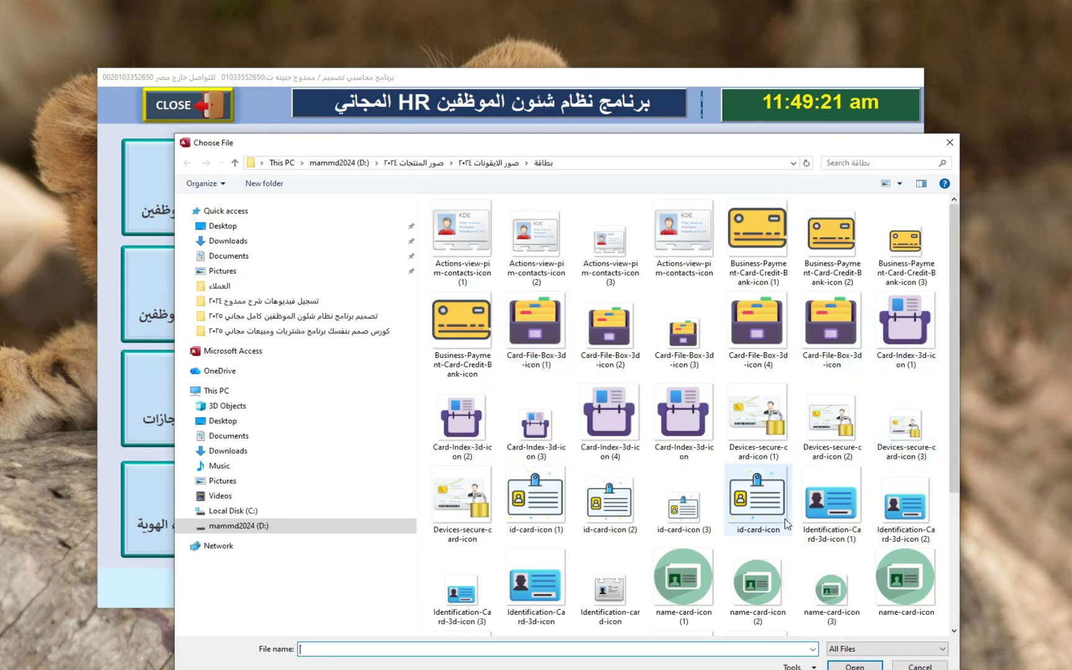
{"action": "left_click", "coordinate": [683, 417]}
{"action": "left_click", "coordinate": [844, 664]}
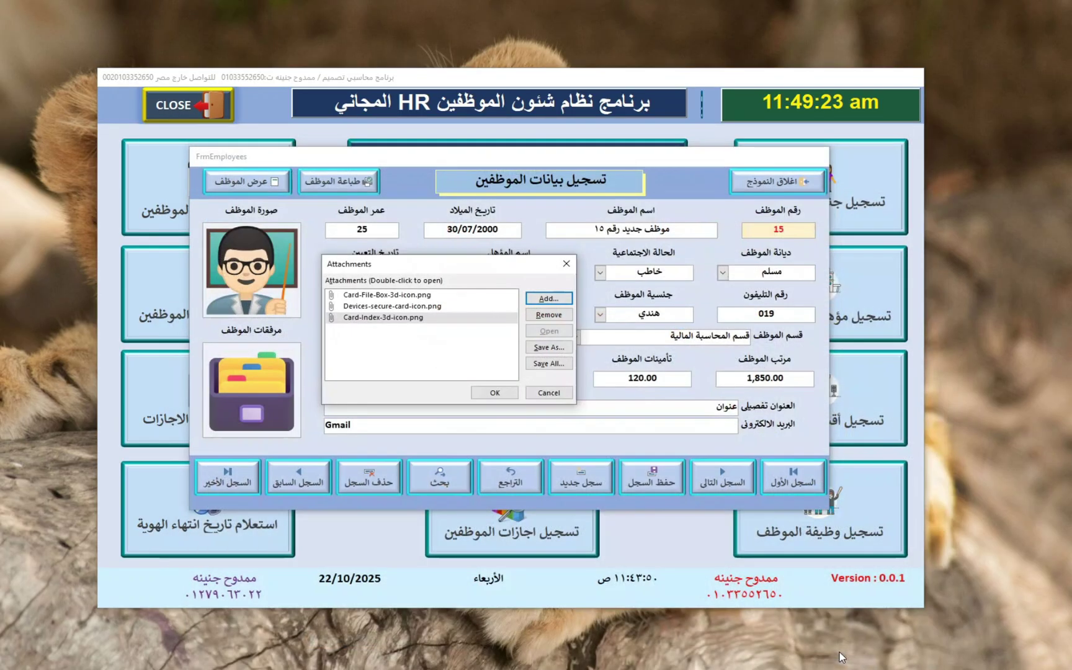
{"action": "left_click", "coordinate": [494, 393]}
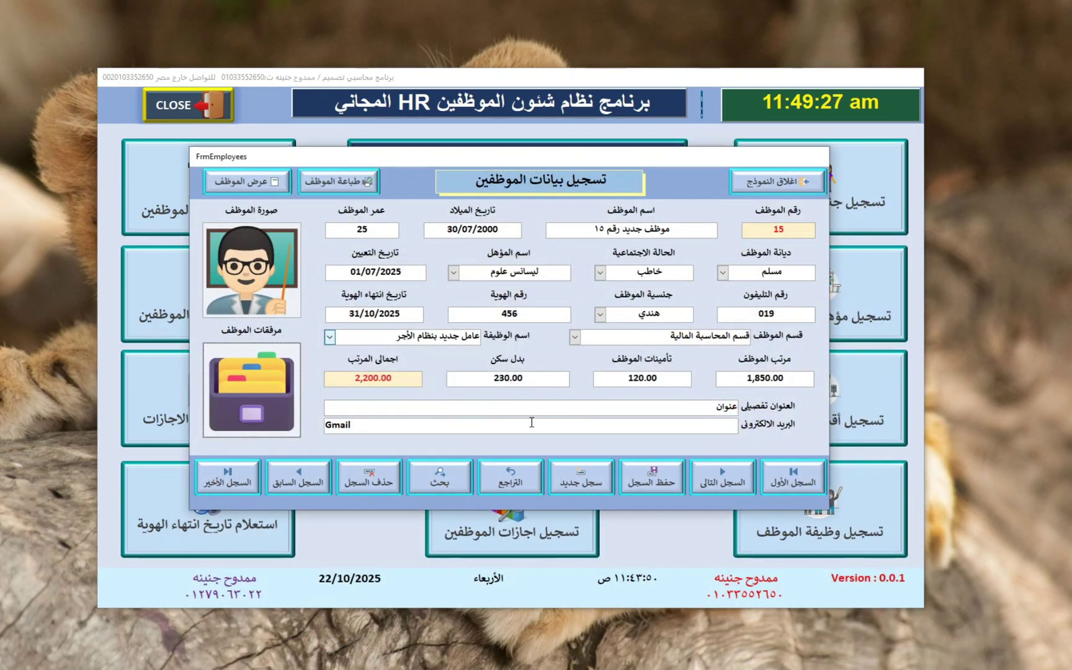
{"action": "left_click", "coordinate": [663, 484]}
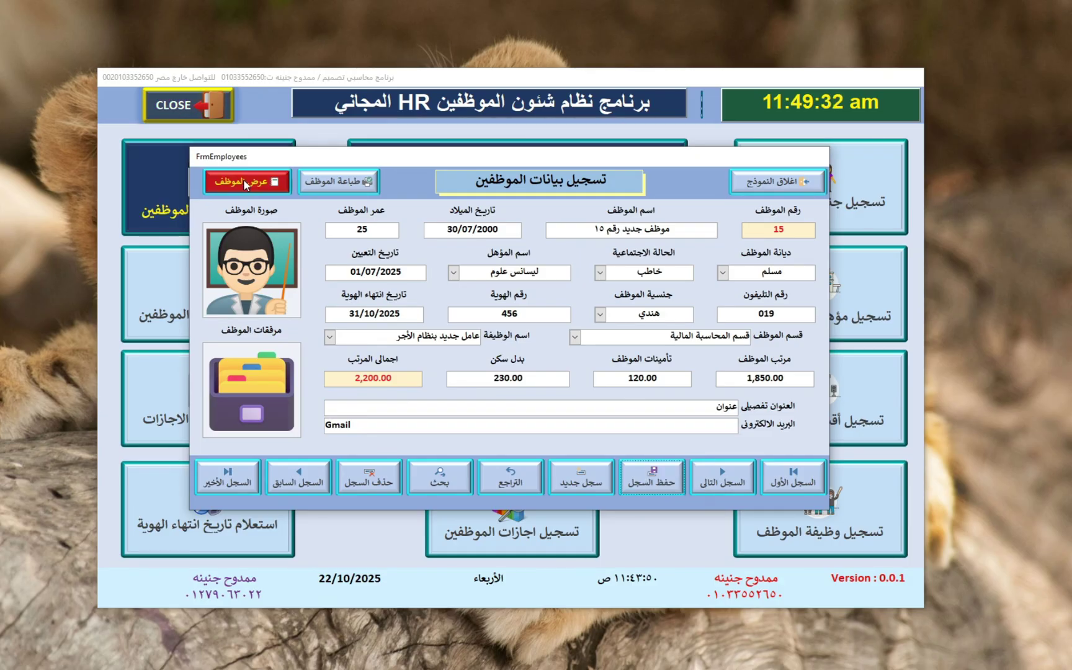
{"action": "left_click", "coordinate": [341, 180]}
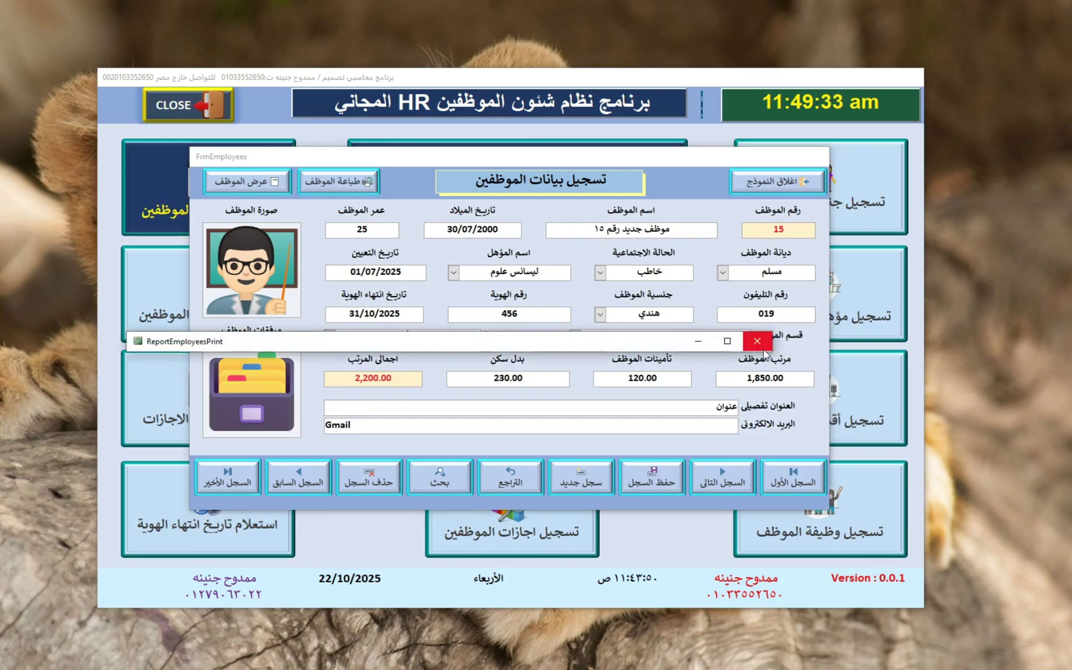
{"action": "left_click", "coordinate": [727, 340]}
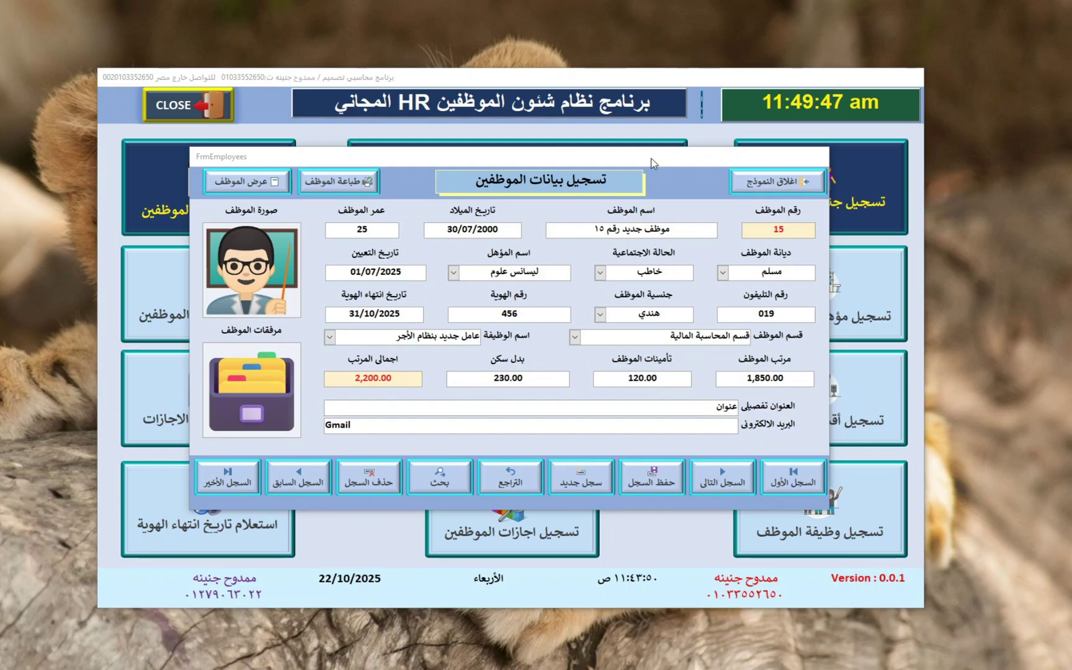
Close the employee form and open the leave registration form, which lists leave records up to 18.
{"action": "left_click", "coordinate": [788, 190]}
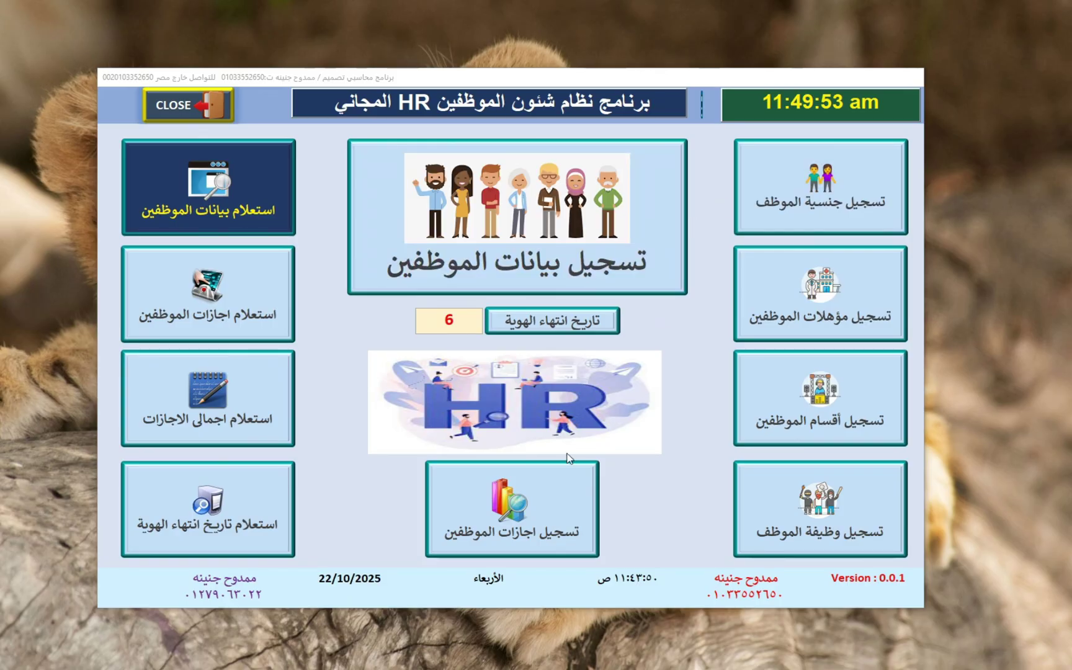
{"action": "left_click", "coordinate": [561, 504]}
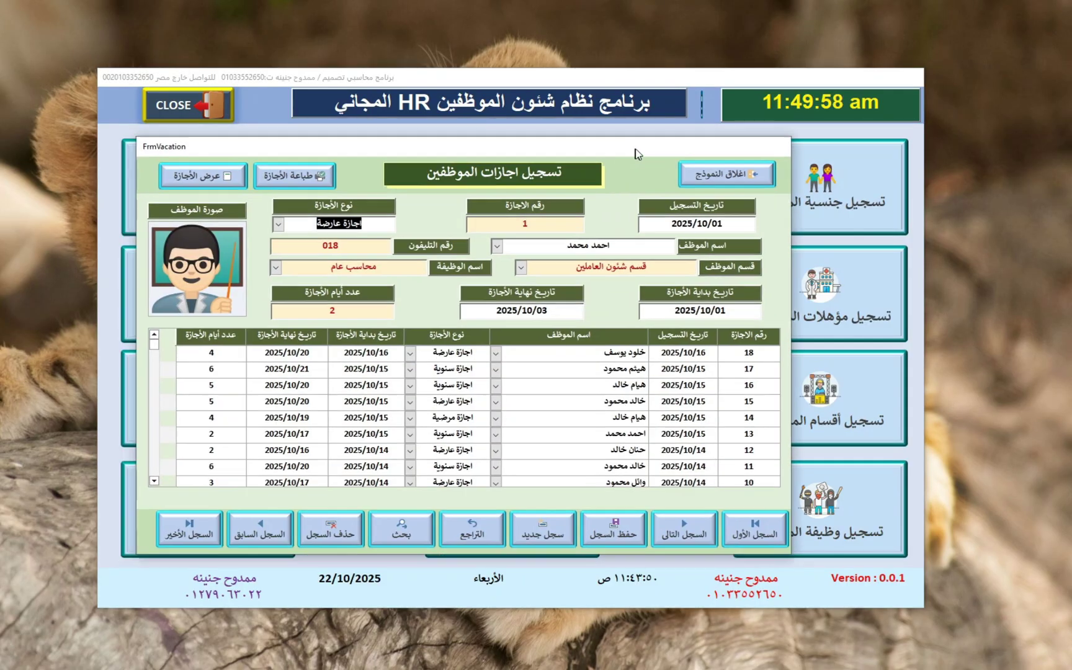
{"action": "left_click", "coordinate": [724, 174]}
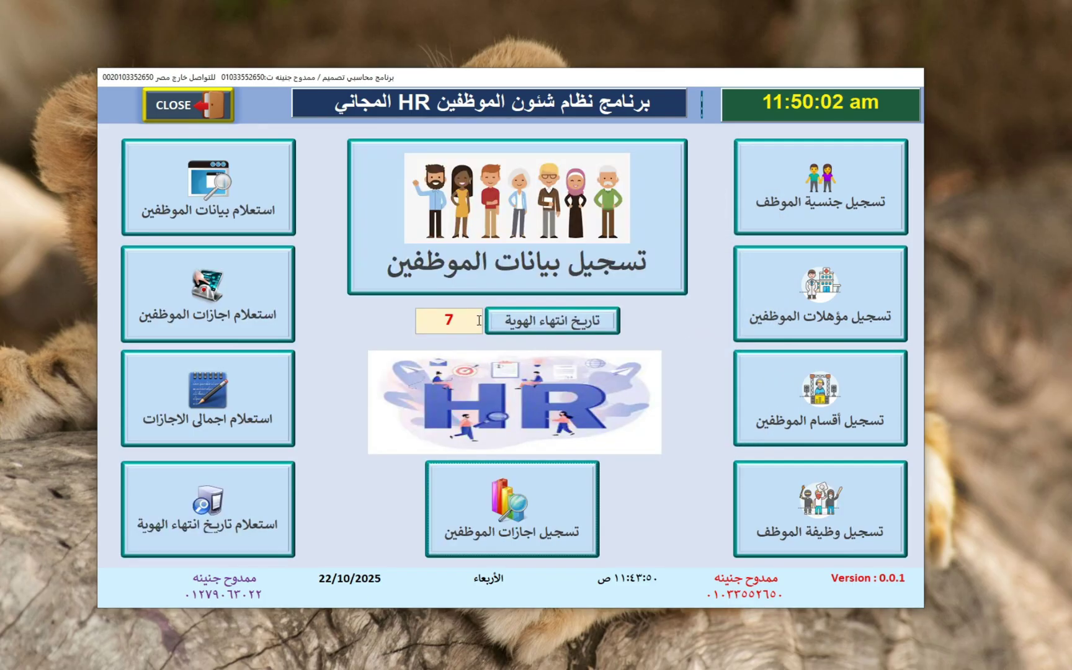
{"action": "left_click_drag", "start_coordinate": [467, 316], "coordinate": [420, 317]}
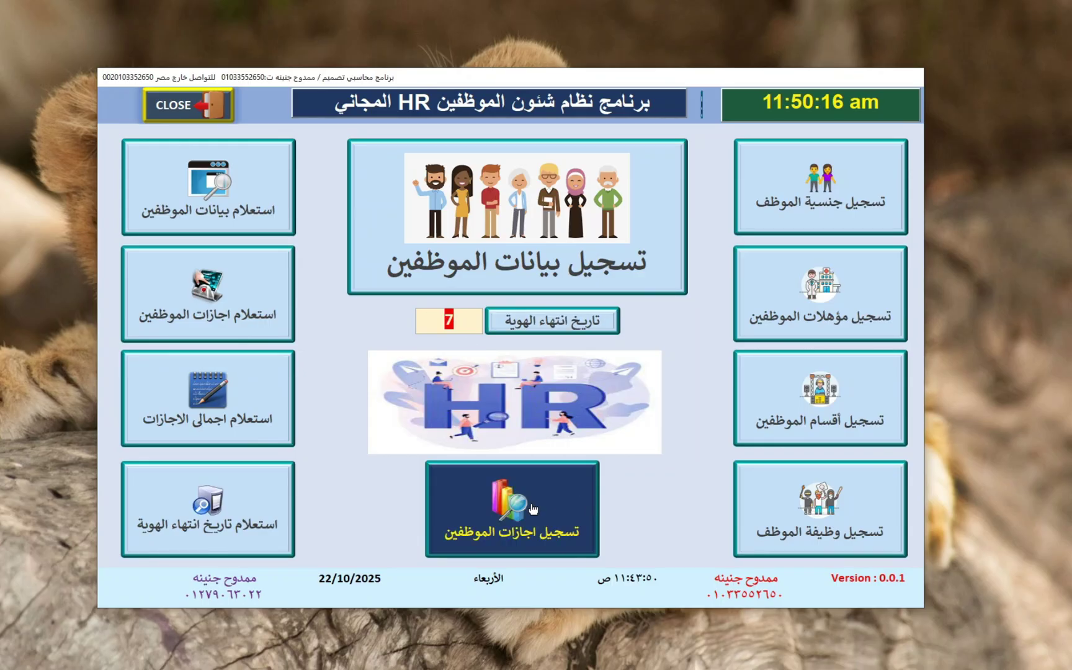
{"action": "left_click", "coordinate": [552, 507]}
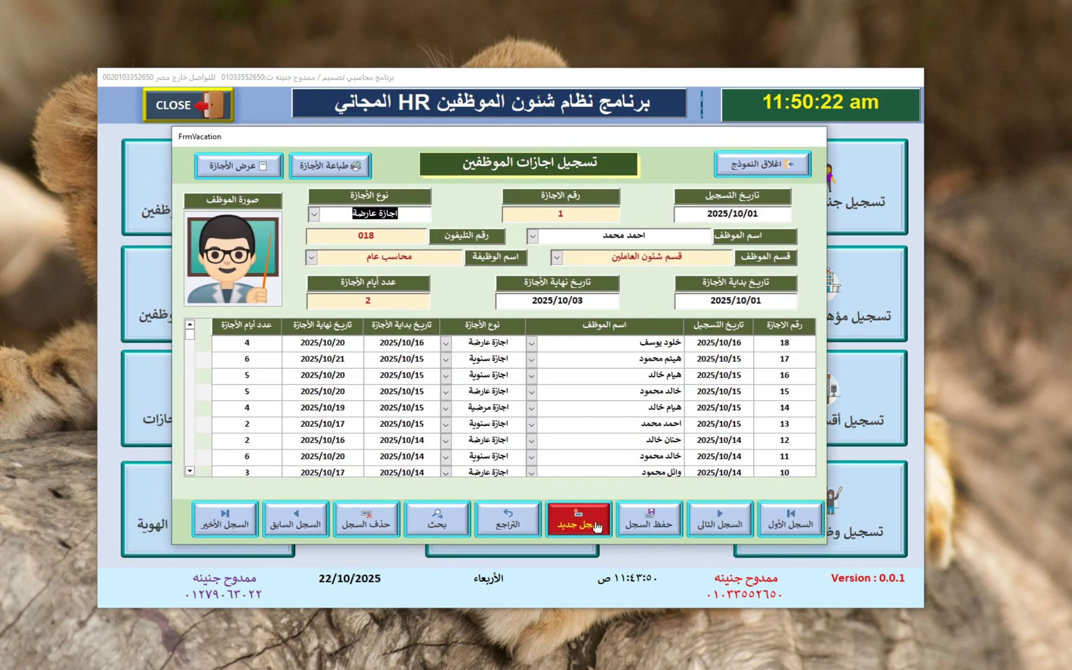
Start a new leave record dated 2025/10/22: annual leave for new employee no. 15.
{"action": "left_click", "coordinate": [578, 520]}
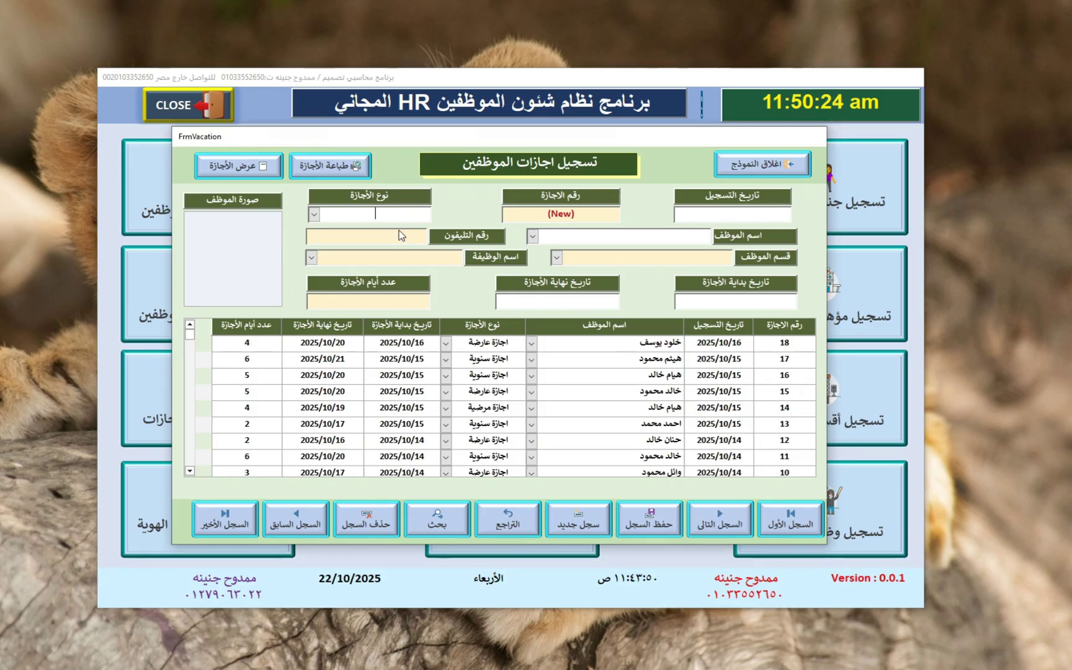
{"action": "left_click", "coordinate": [667, 212]}
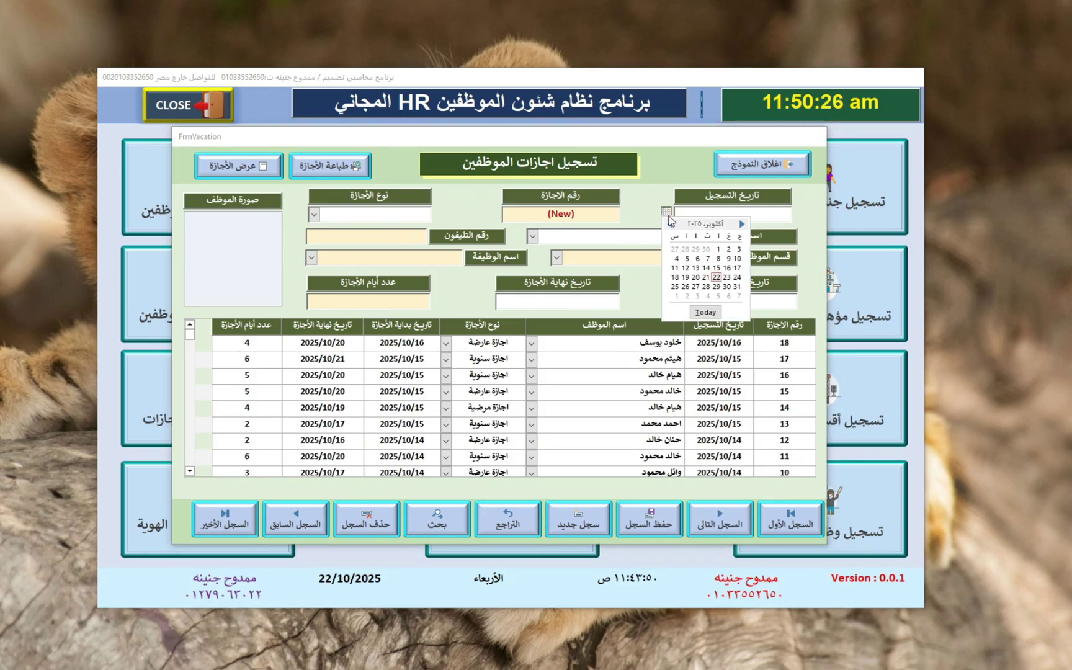
{"action": "left_click", "coordinate": [717, 277]}
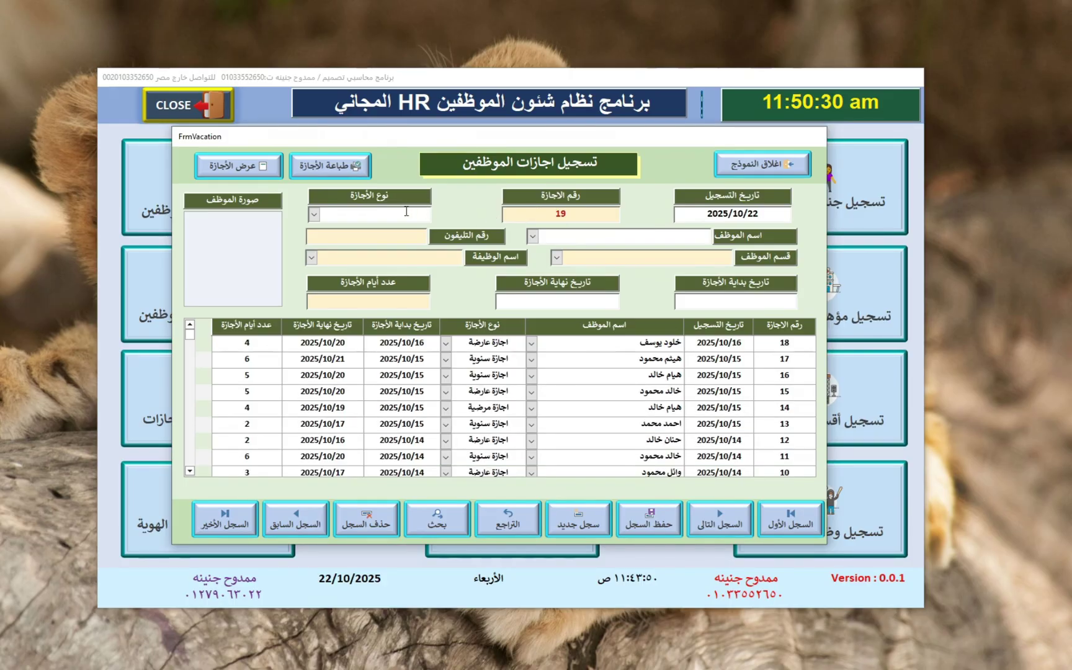
{"action": "left_click", "coordinate": [314, 214]}
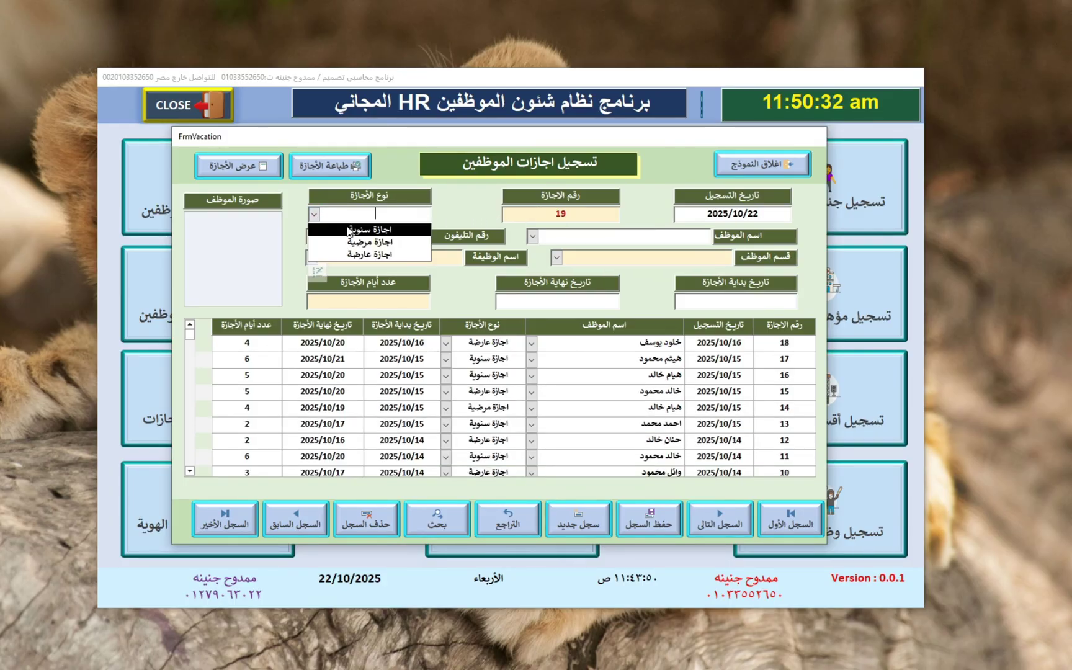
{"action": "left_click", "coordinate": [352, 231]}
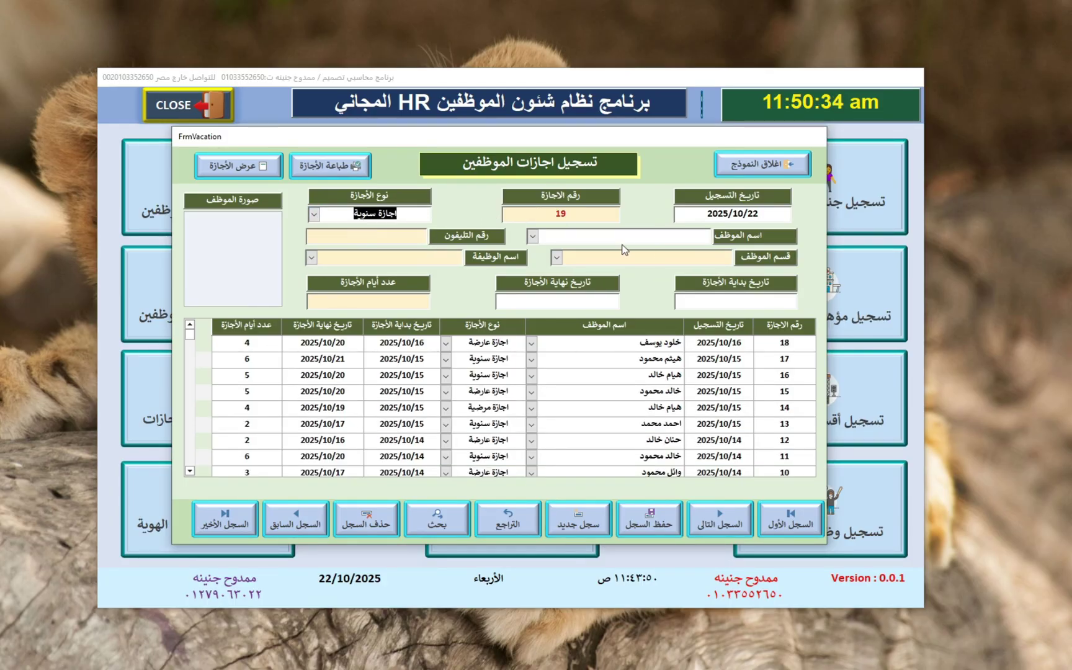
{"action": "left_click", "coordinate": [533, 236]}
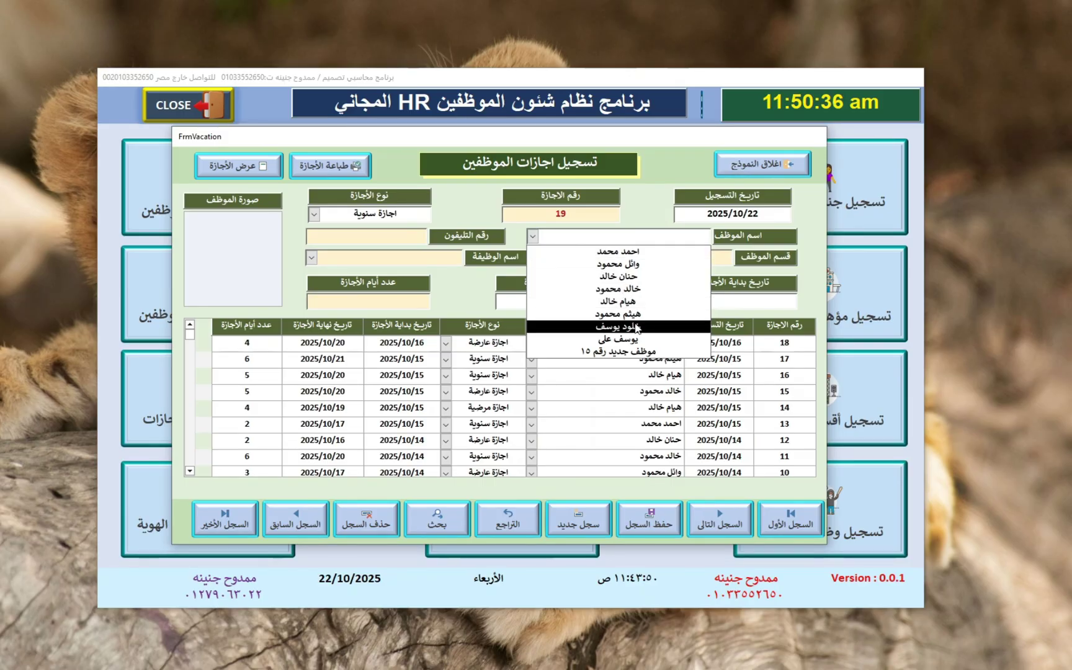
{"action": "left_click", "coordinate": [638, 353]}
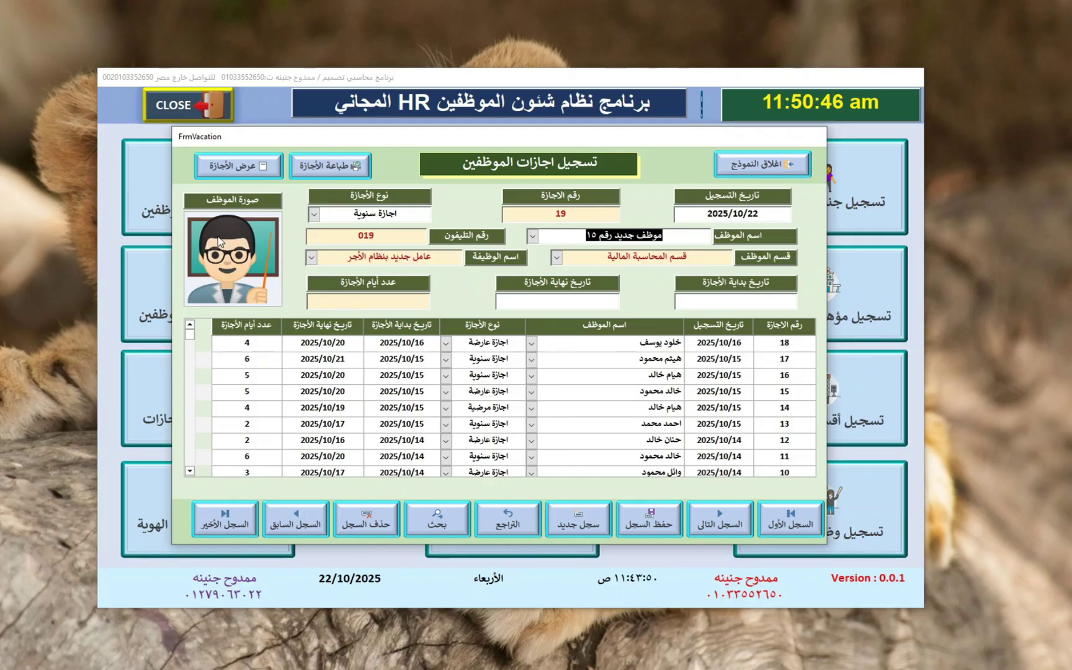
Set the leave from 22/10/2025 to 28/10/2025 (6 days) and save record 19.
{"action": "left_click", "coordinate": [748, 300]}
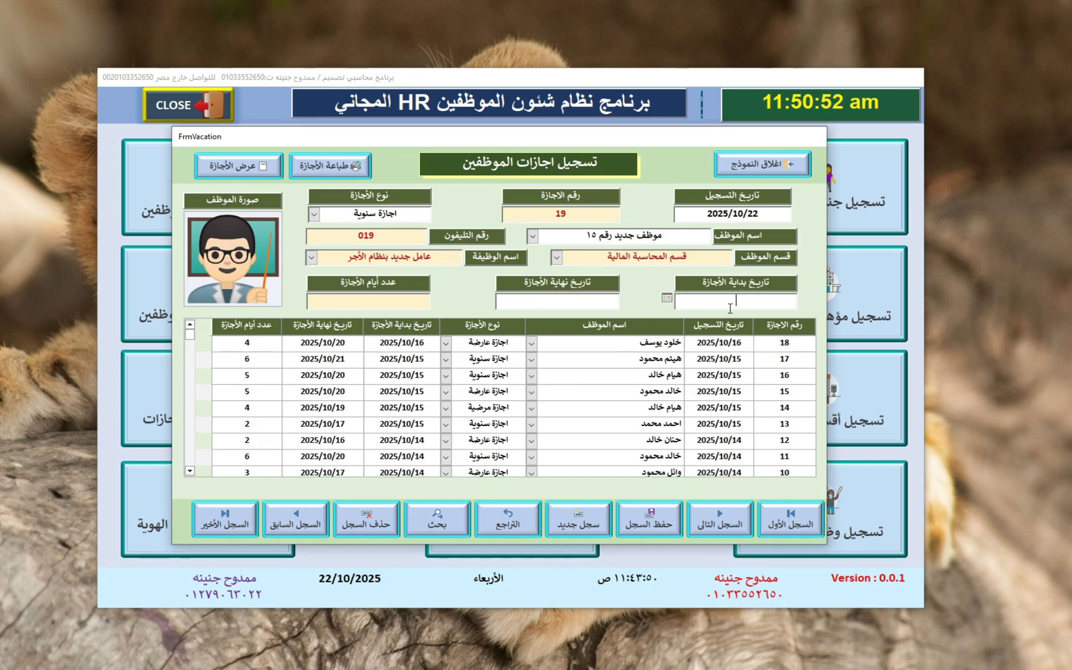
{"action": "left_click", "coordinate": [666, 299]}
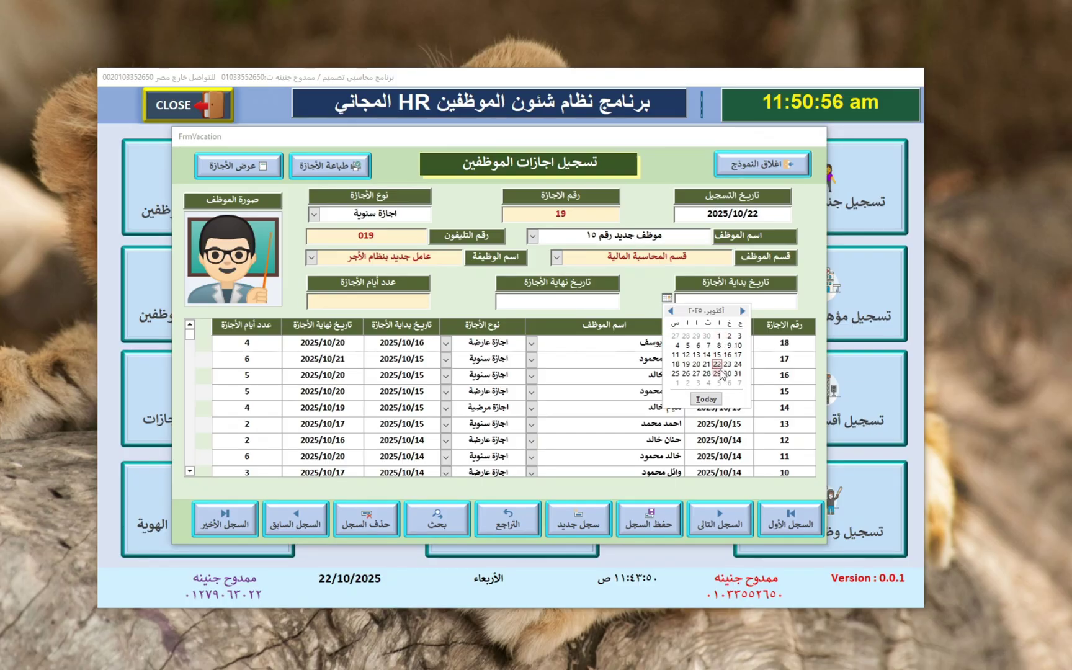
{"action": "left_click", "coordinate": [716, 364]}
{"action": "left_click", "coordinate": [568, 304]}
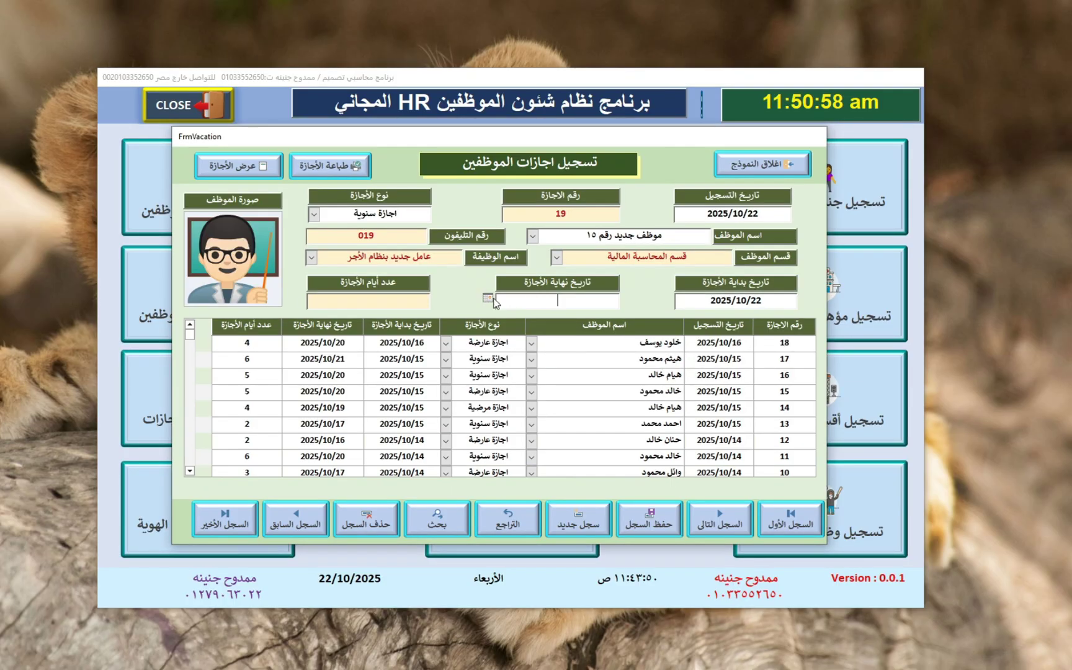
{"action": "left_click", "coordinate": [487, 297]}
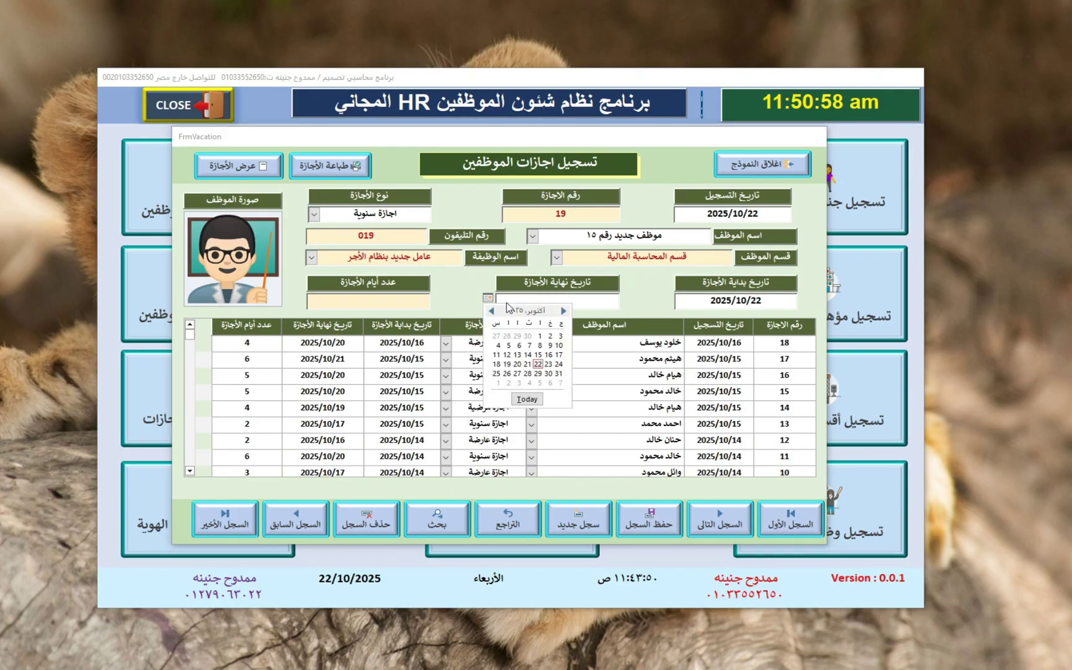
{"action": "left_click", "coordinate": [527, 374]}
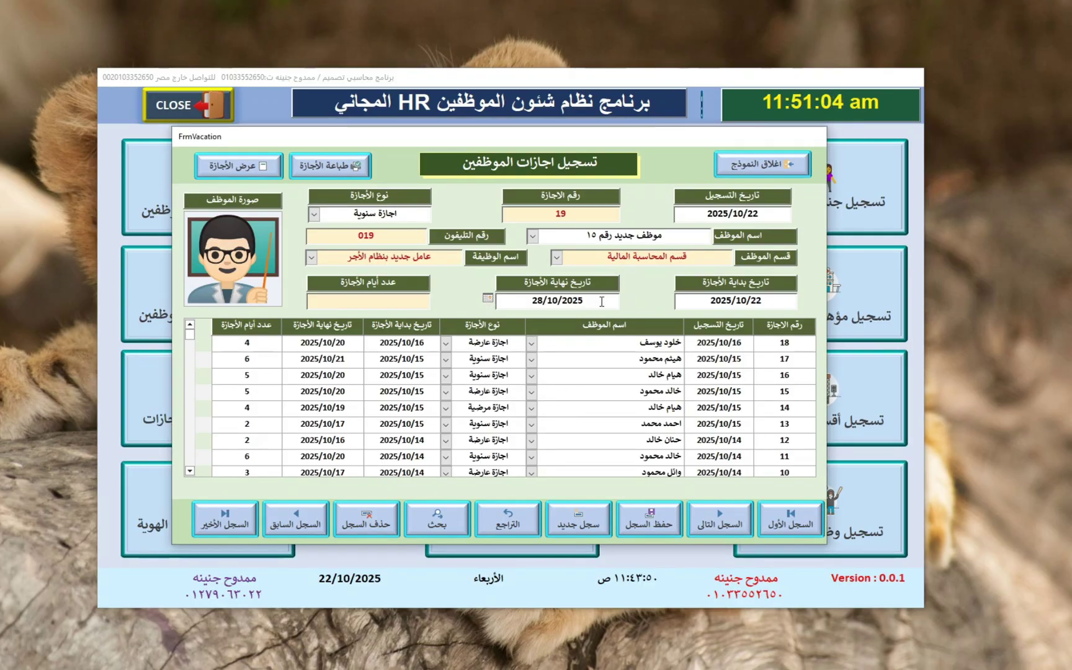
{"action": "left_click", "coordinate": [689, 300]}
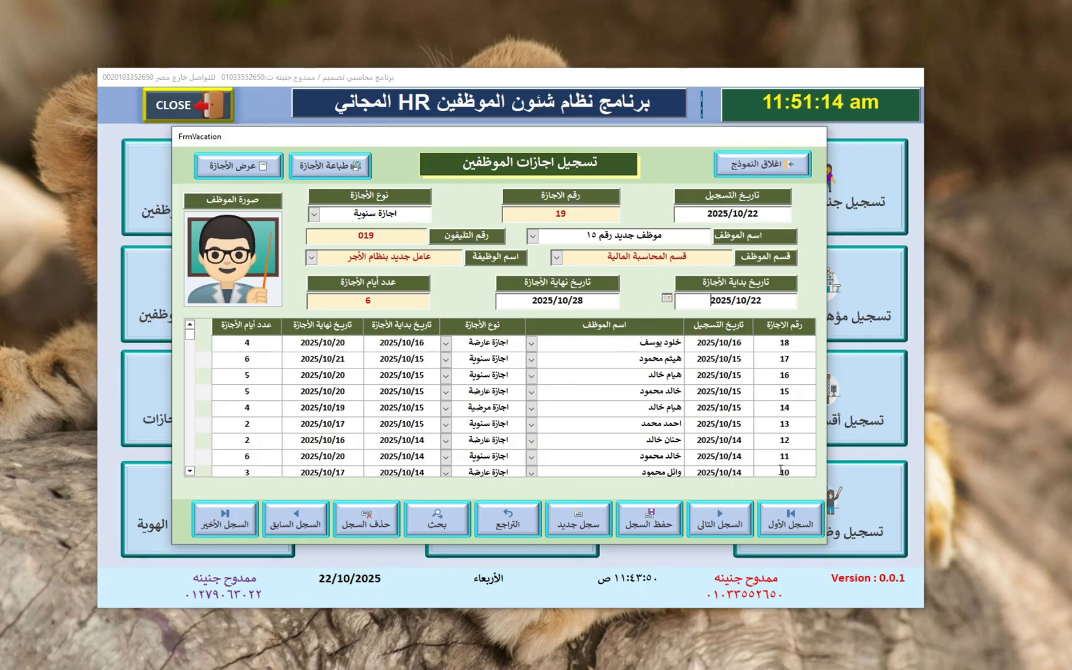
{"action": "left_click", "coordinate": [659, 526]}
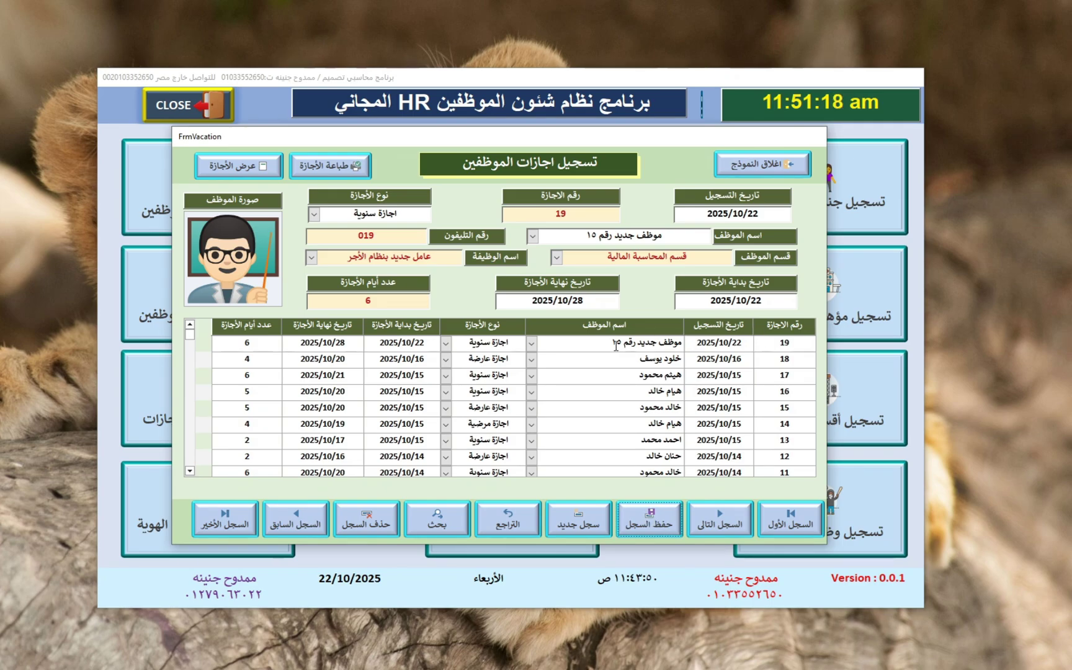
{"action": "left_click", "coordinate": [516, 343]}
{"action": "left_click_drag", "start_coordinate": [516, 344], "coordinate": [337, 347]}
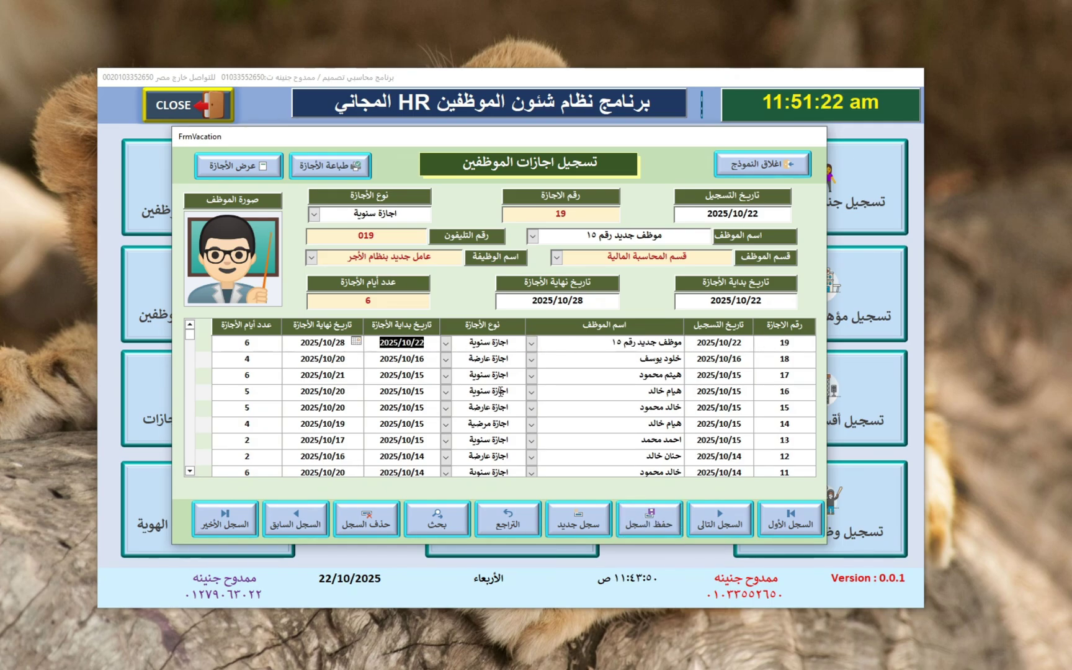
{"action": "left_click", "coordinate": [256, 172]}
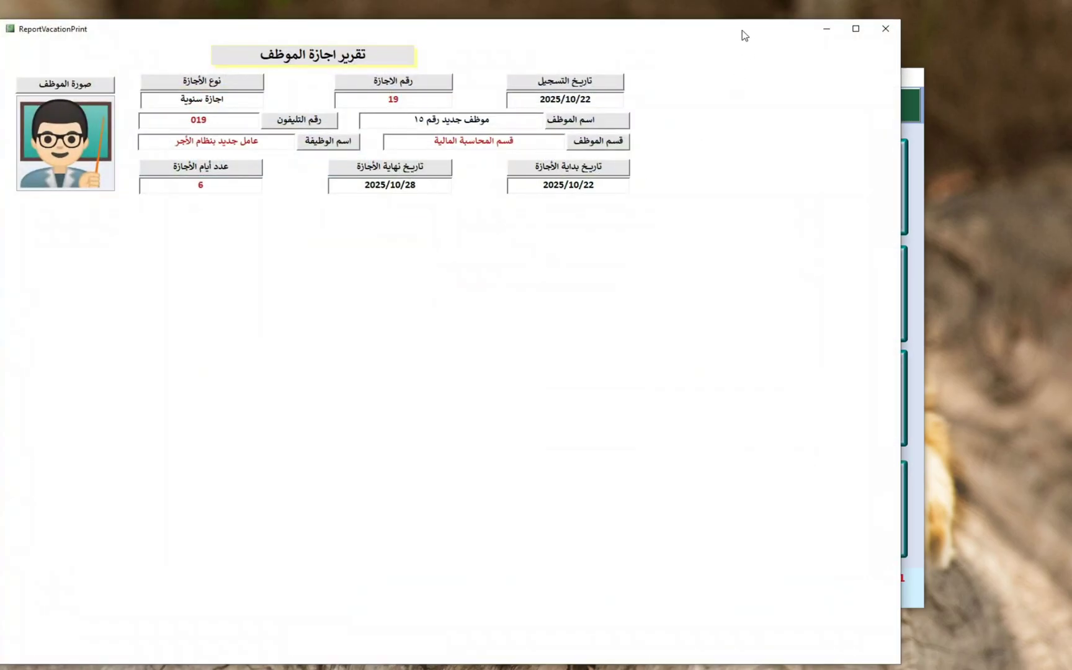
{"action": "mouse_move", "coordinate": [744, 36]}
{"action": "left_mouse_down"}
{"action": "mouse_move", "coordinate": [833, 75]}
{"action": "mouse_move", "coordinate": [832, 108]}
{"action": "mouse_move", "coordinate": [859, 110]}
{"action": "left_mouse_up"}
{"action": "left_click", "coordinate": [1002, 103]}
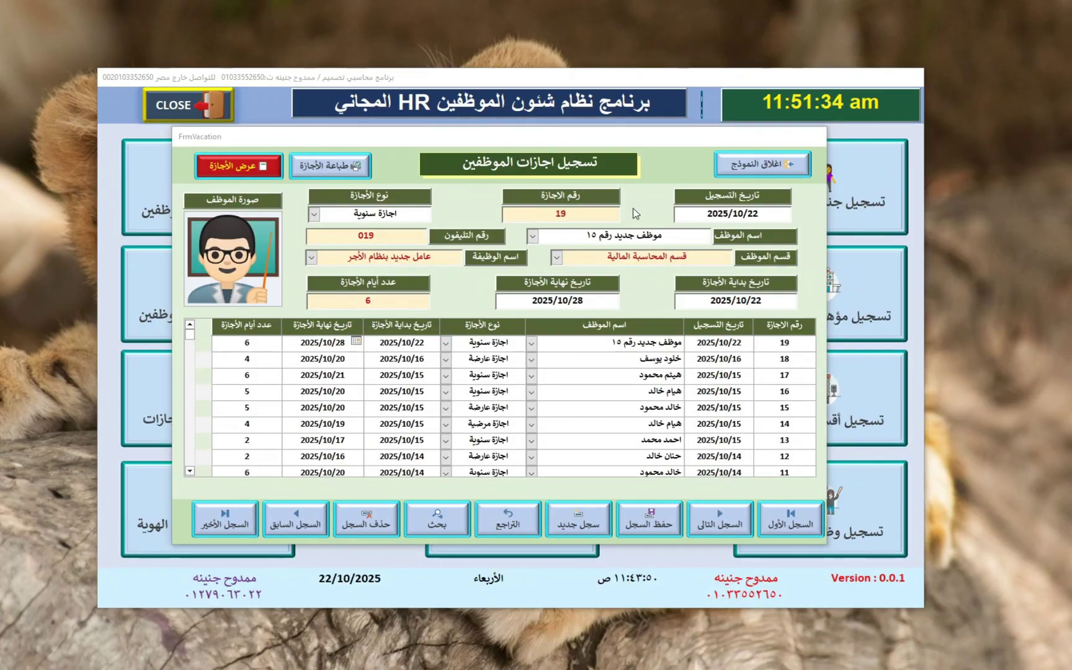
{"action": "left_click", "coordinate": [578, 519]}
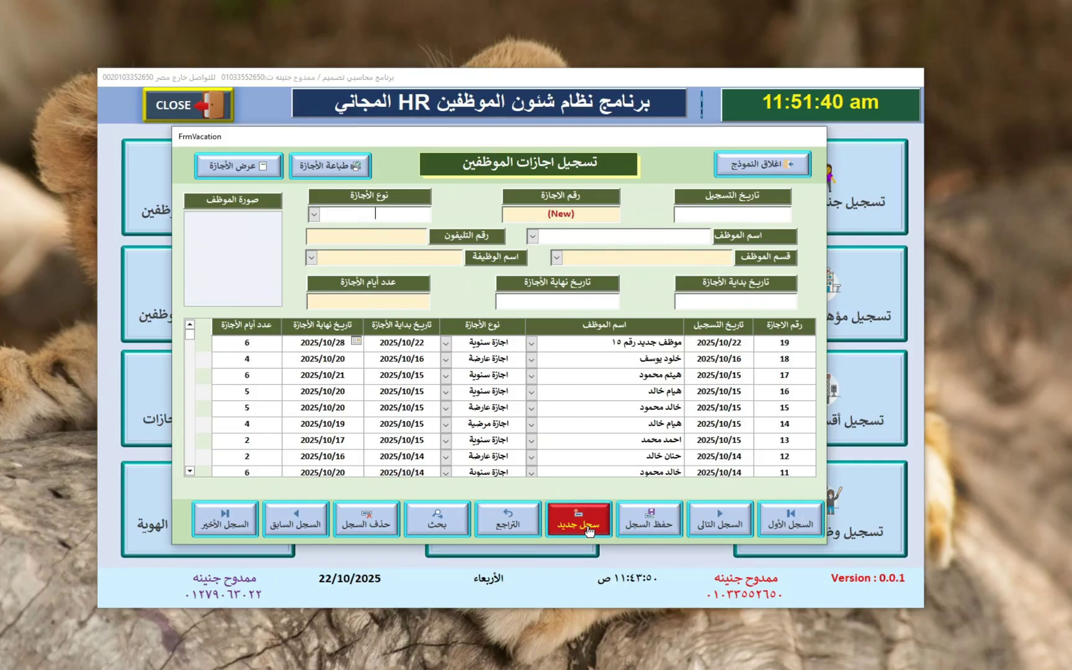
{"action": "left_click", "coordinate": [666, 212]}
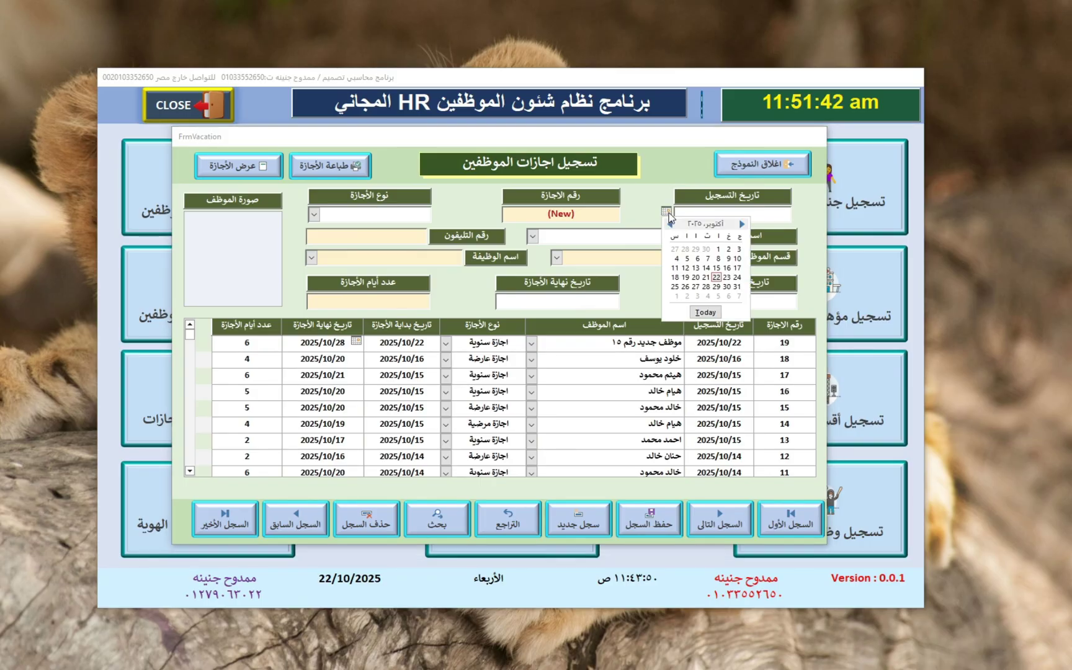
{"action": "left_click", "coordinate": [716, 277]}
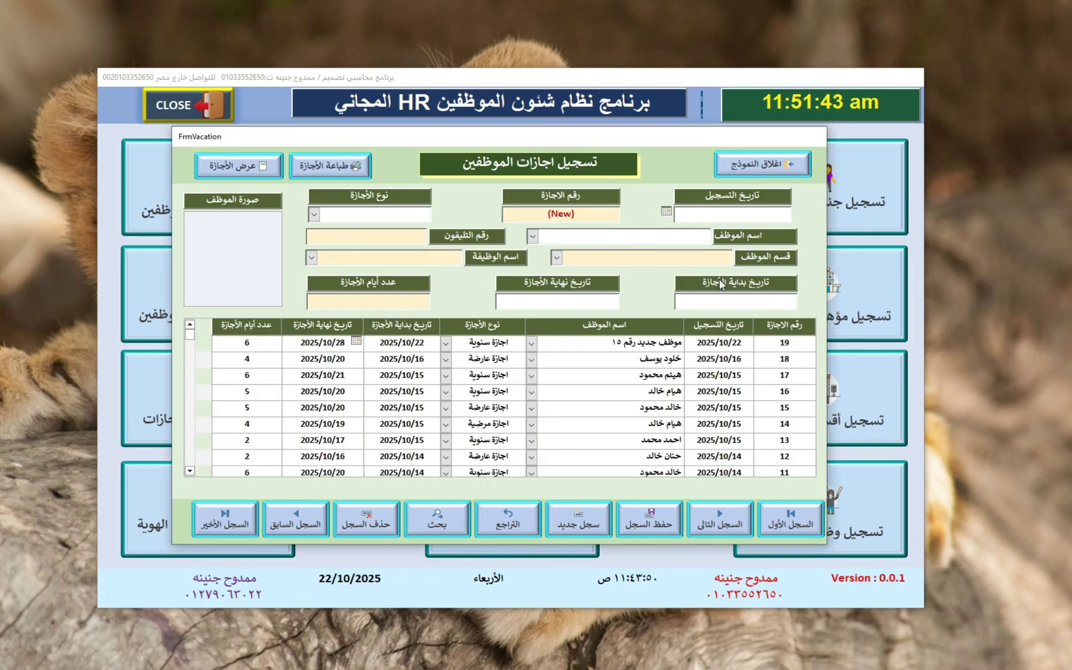
{"action": "left_click", "coordinate": [314, 214]}
{"action": "left_click", "coordinate": [362, 242]}
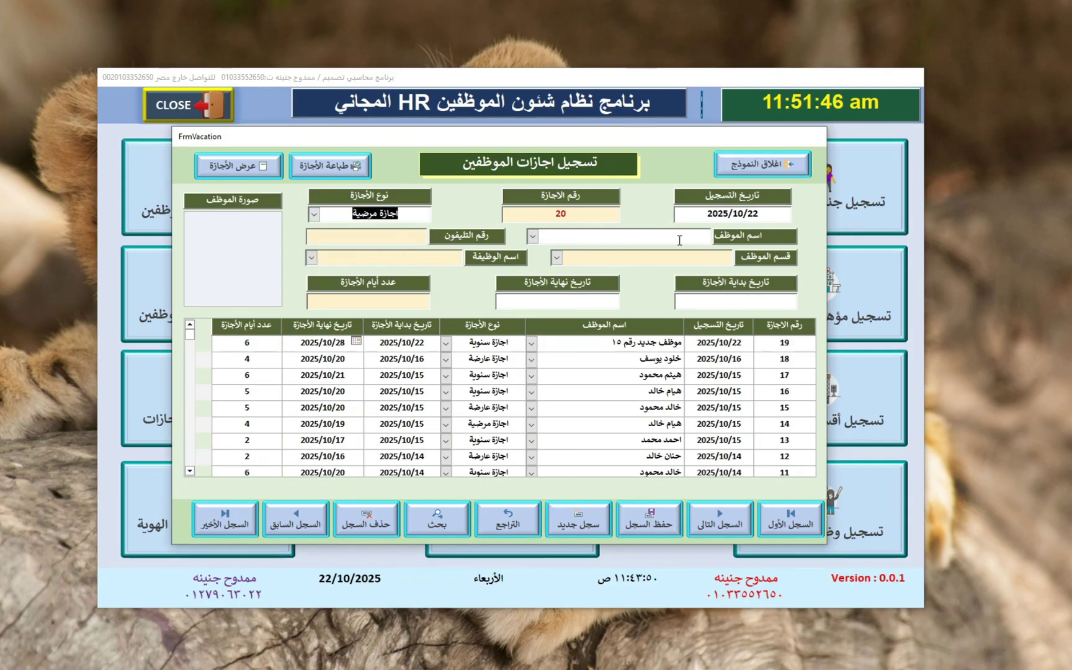
{"action": "left_click", "coordinate": [620, 236]}
{"action": "left_click", "coordinate": [533, 236]}
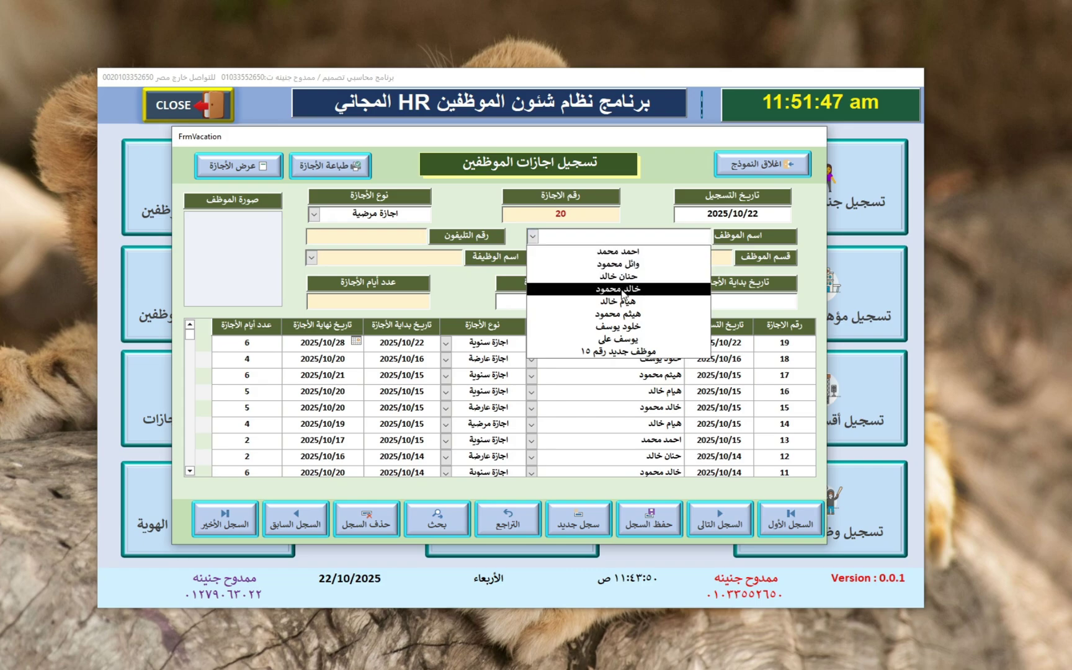
{"action": "left_click", "coordinate": [632, 329]}
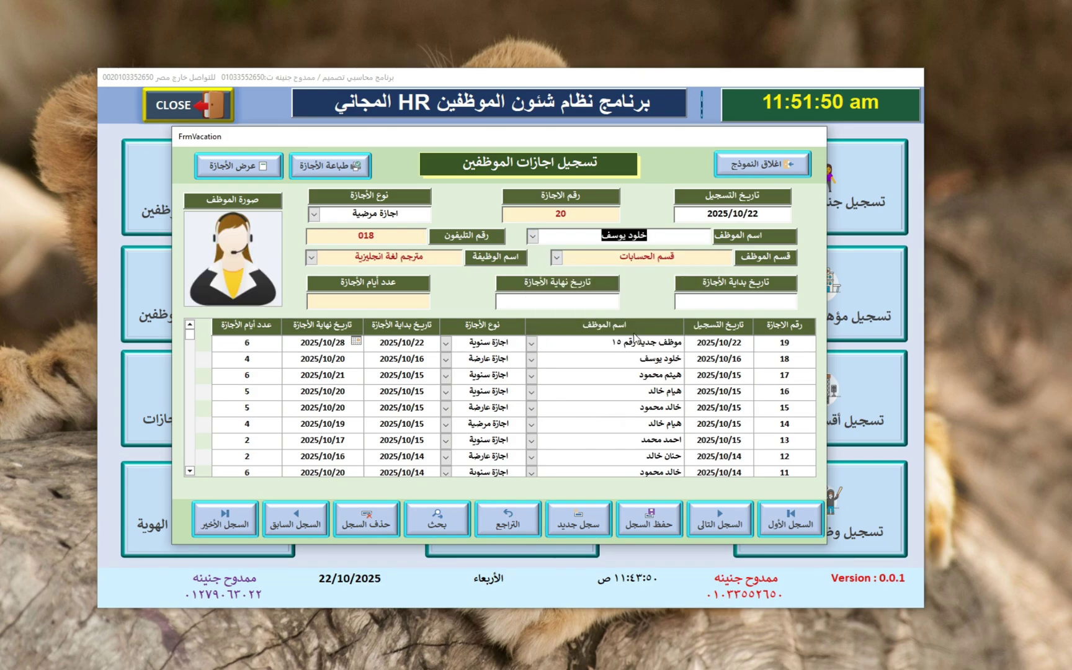
{"action": "left_click", "coordinate": [729, 302]}
{"action": "left_click", "coordinate": [666, 298]}
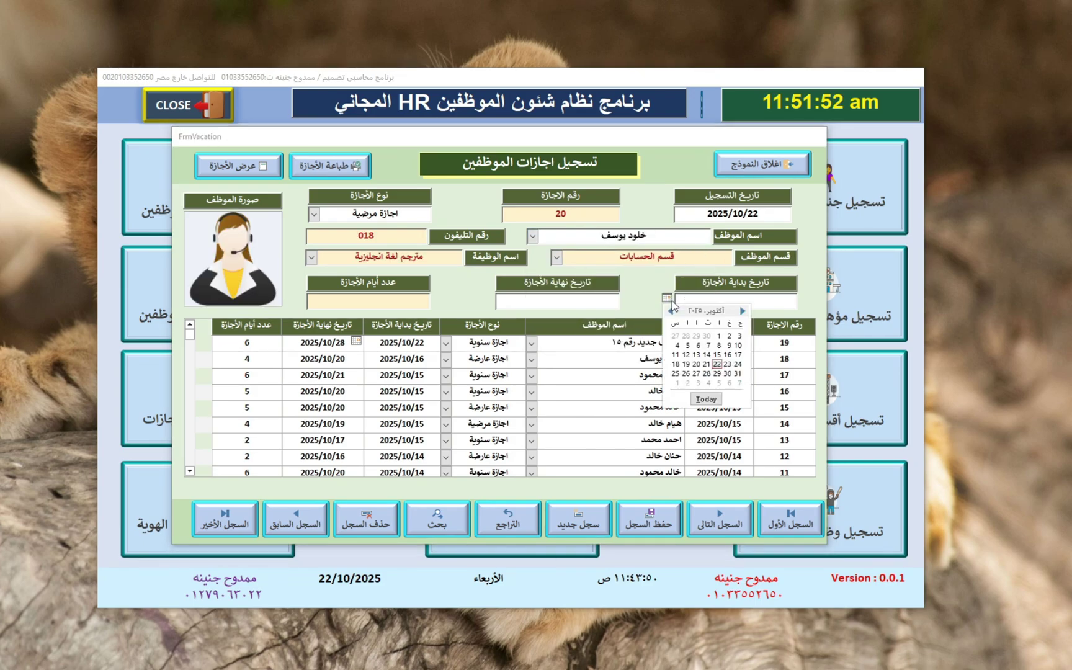
{"action": "left_click", "coordinate": [727, 365]}
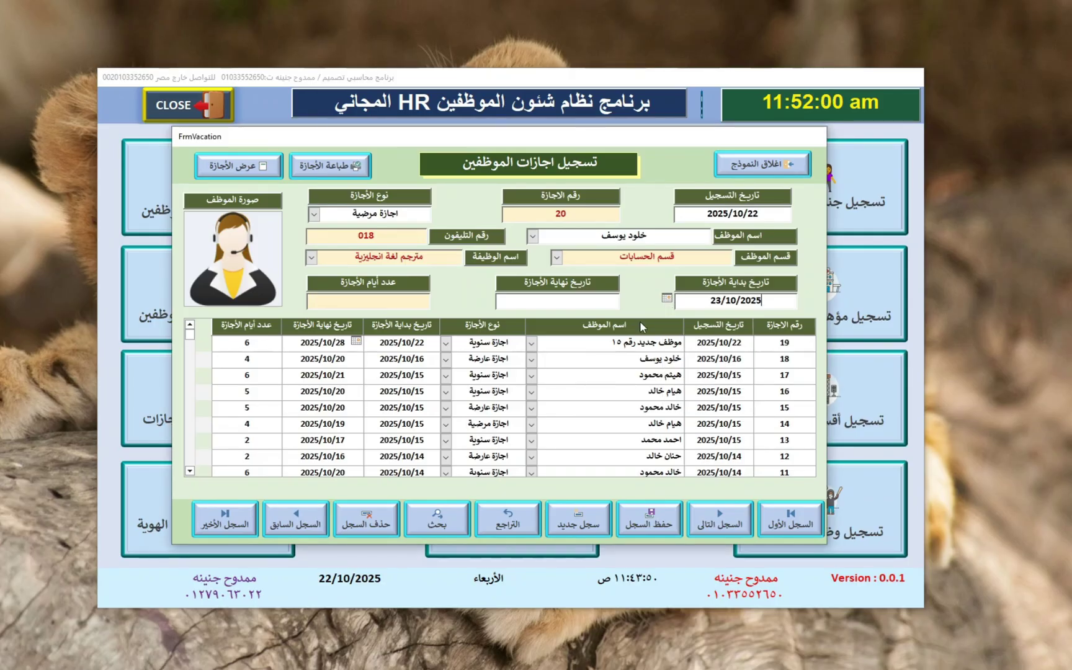
{"action": "left_click", "coordinate": [537, 299]}
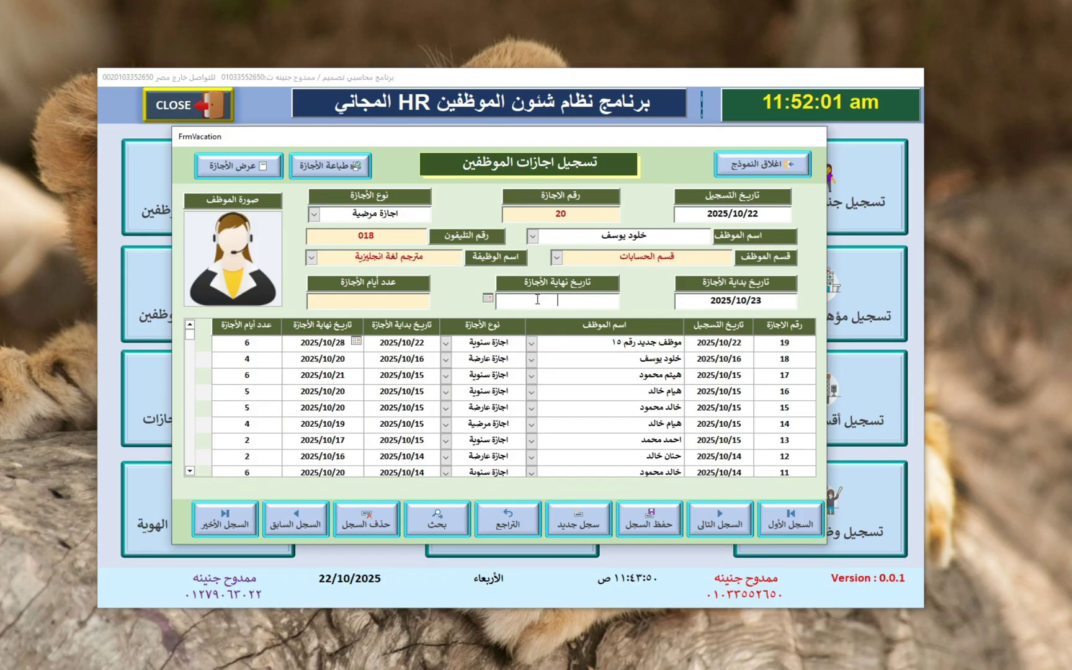
{"action": "left_click", "coordinate": [488, 298]}
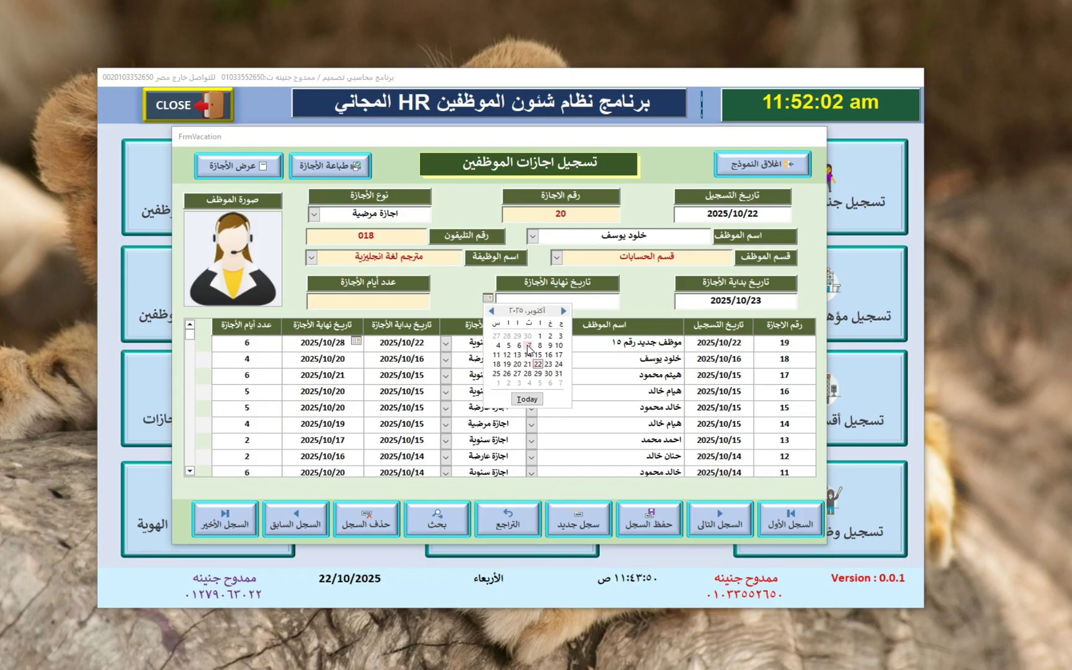
{"action": "left_click", "coordinate": [506, 373]}
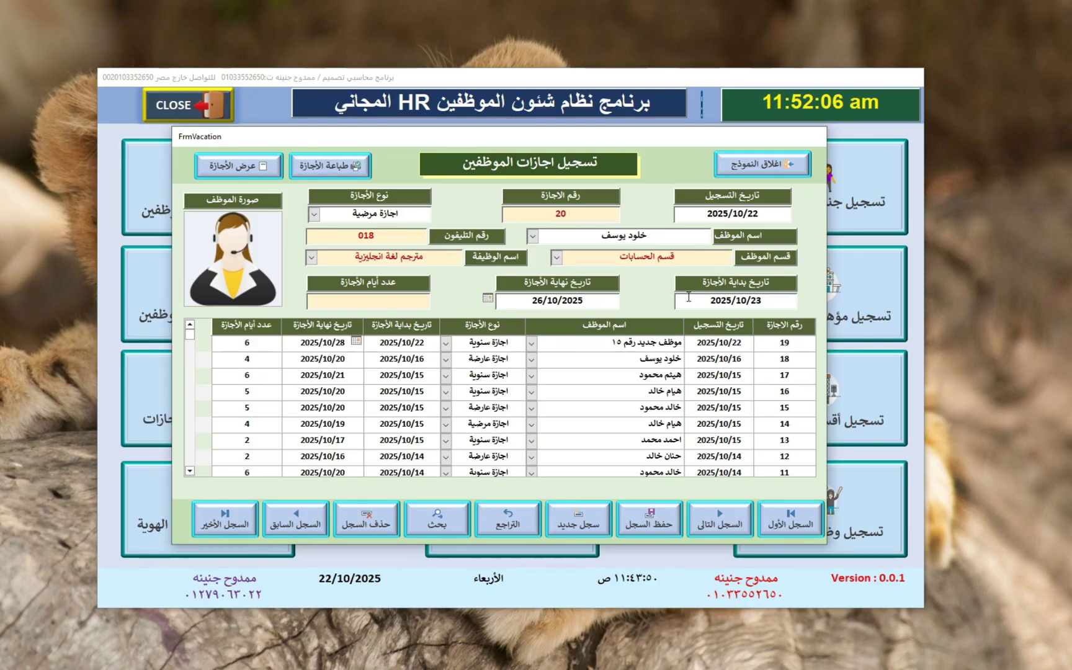
{"action": "key", "text": "Tab"}
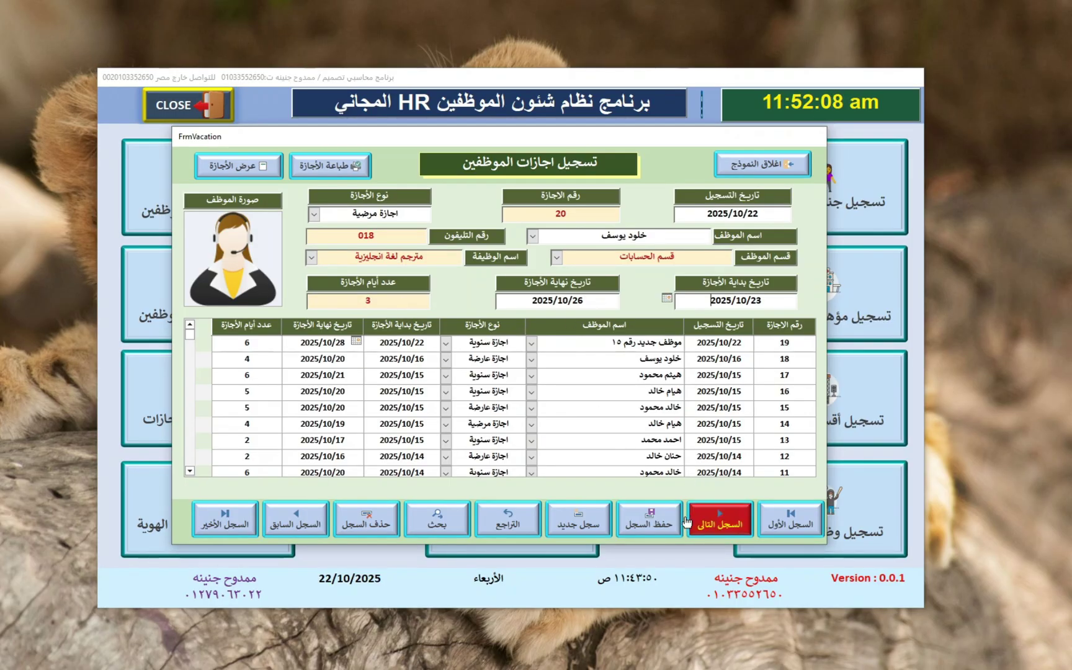
{"action": "left_click", "coordinate": [625, 506]}
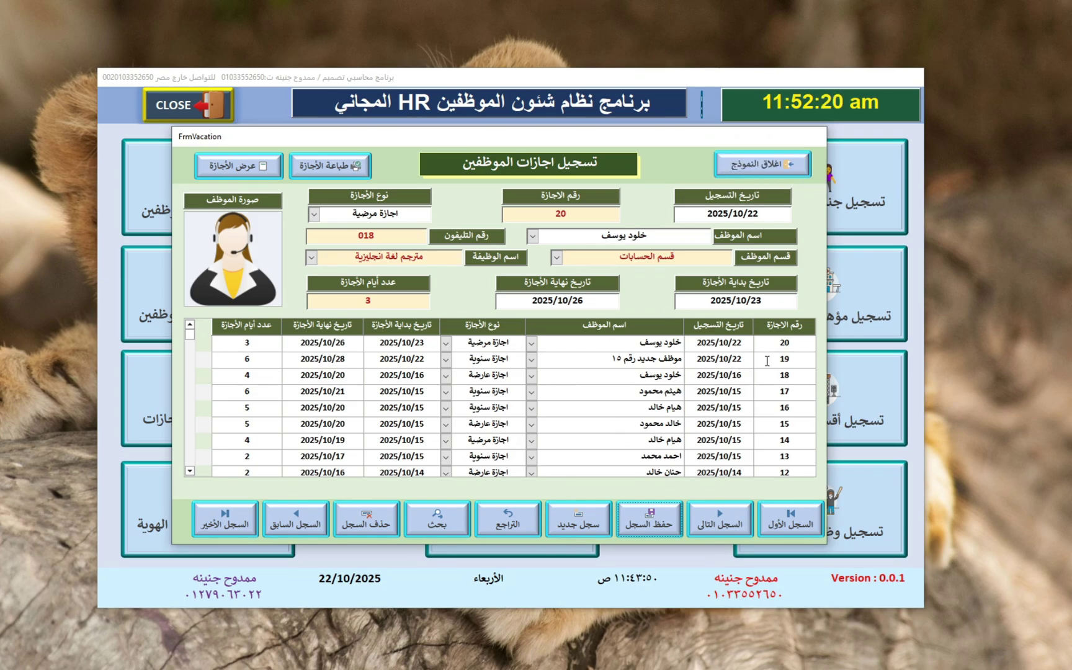
{"action": "left_click_drag", "start_coordinate": [628, 358], "coordinate": [416, 368]}
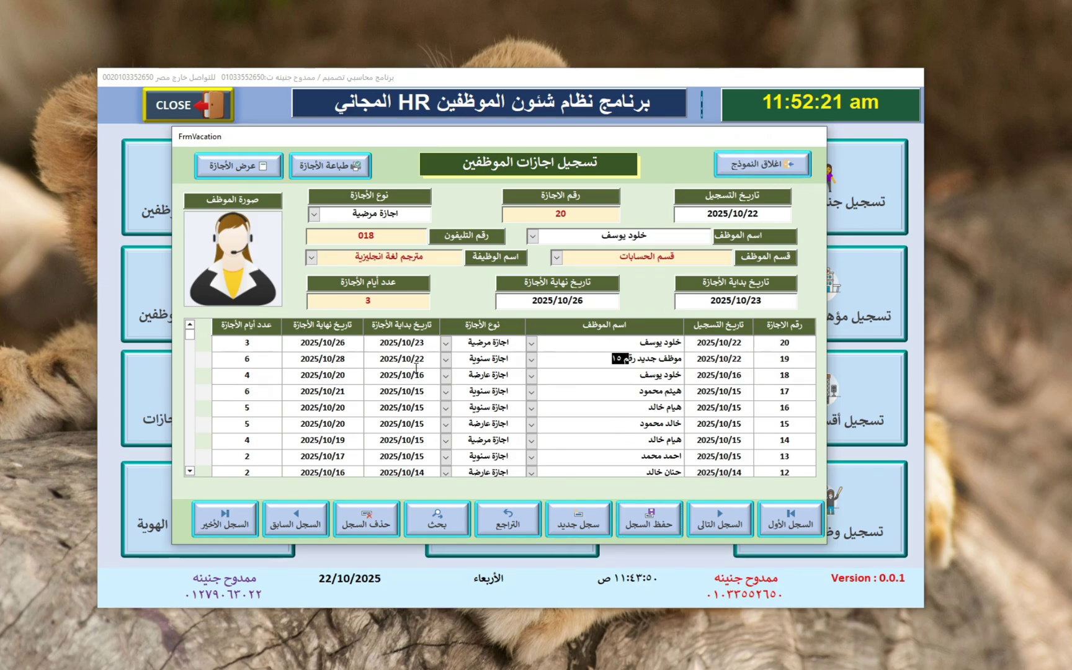
{"action": "left_click", "coordinate": [255, 358]}
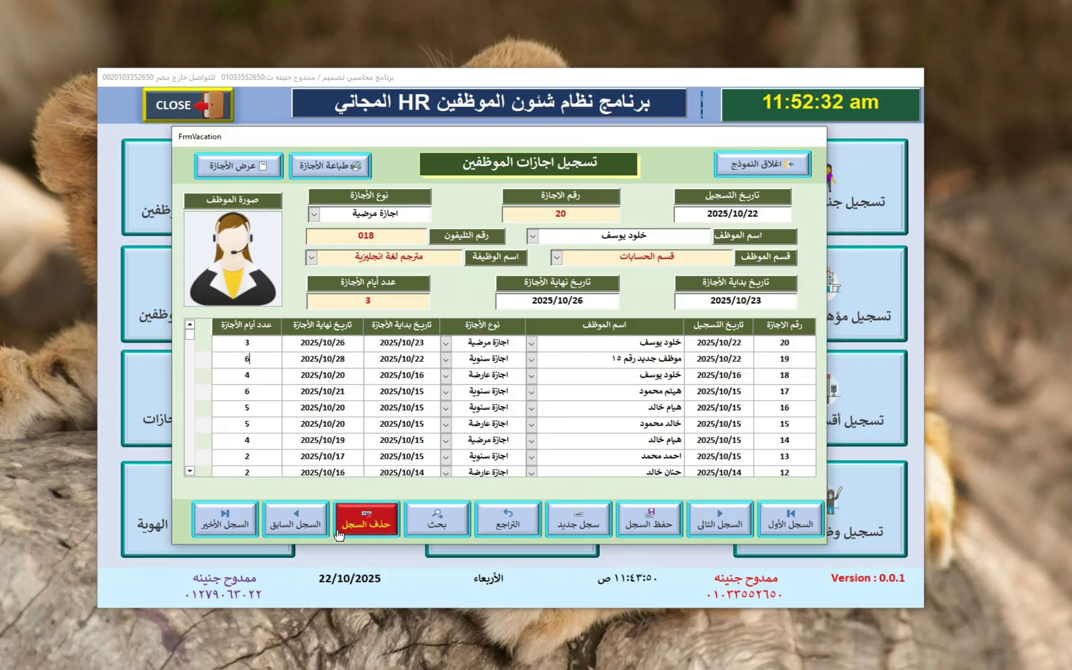
Close the vacation registration form, reopen it, shift it right, then close it again.
{"action": "left_click", "coordinate": [772, 169]}
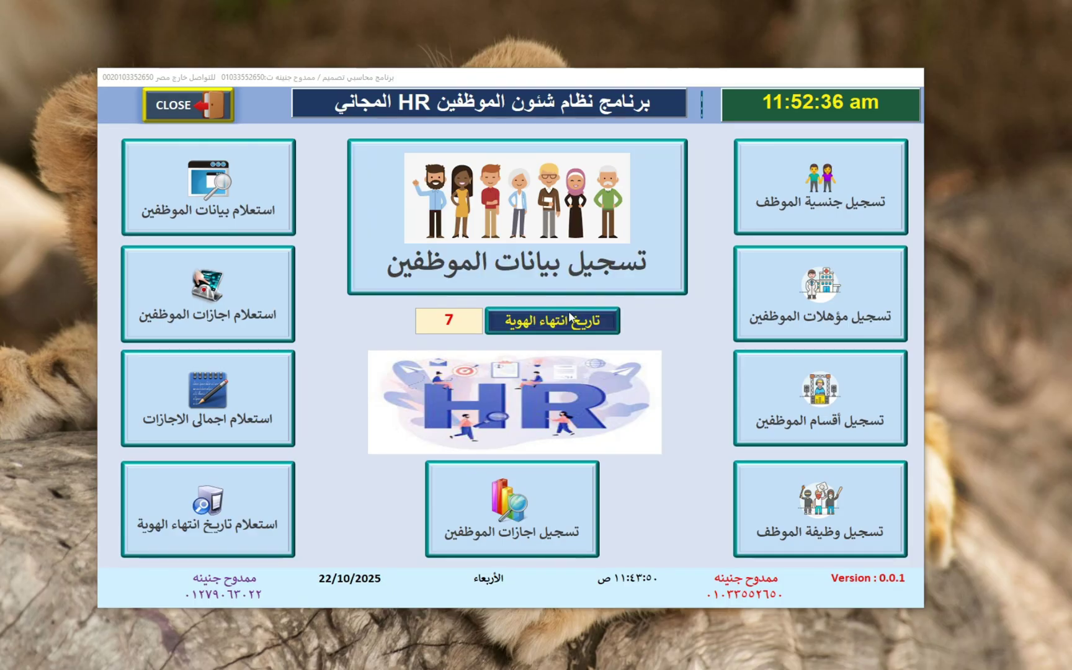
{"action": "left_click", "coordinate": [568, 519]}
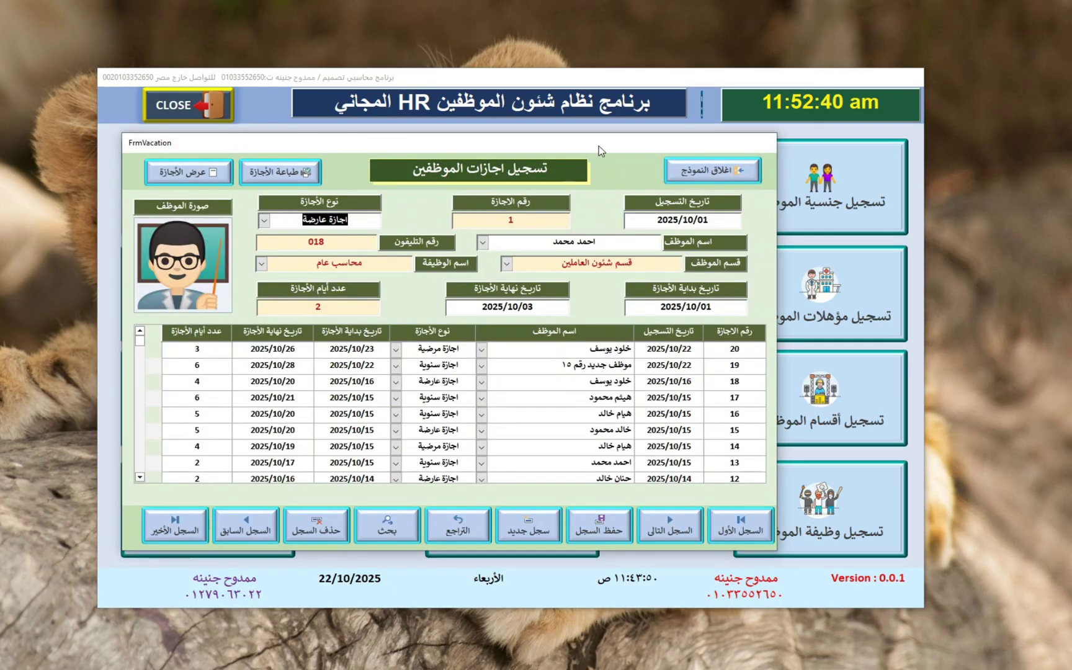
{"action": "left_click_drag", "start_coordinate": [599, 145], "coordinate": [684, 148]}
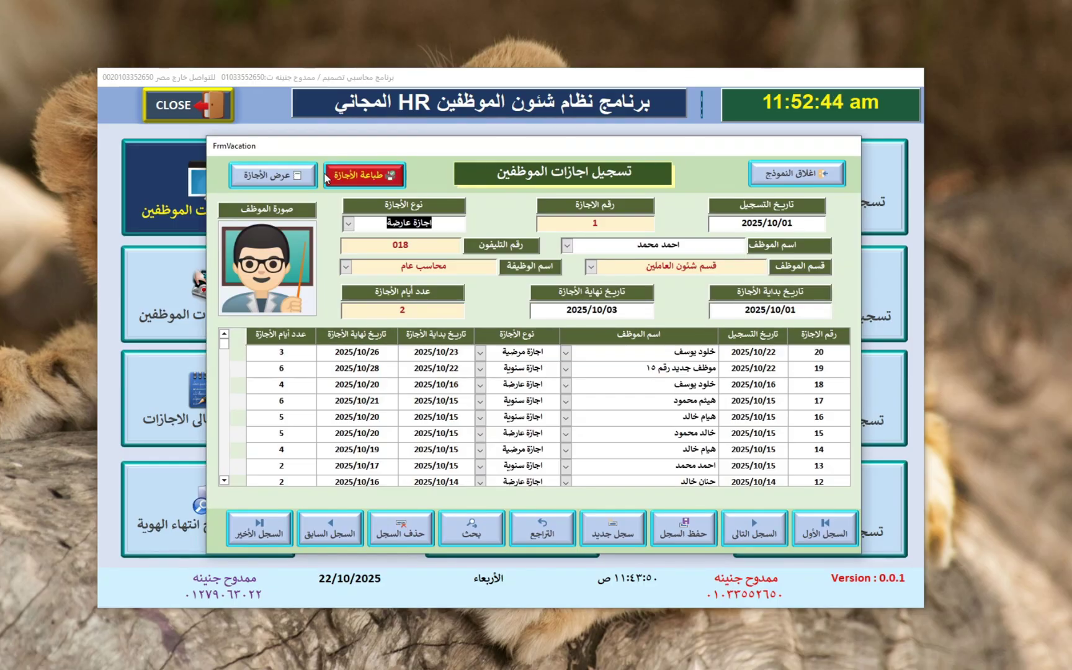
{"action": "left_click", "coordinate": [770, 181]}
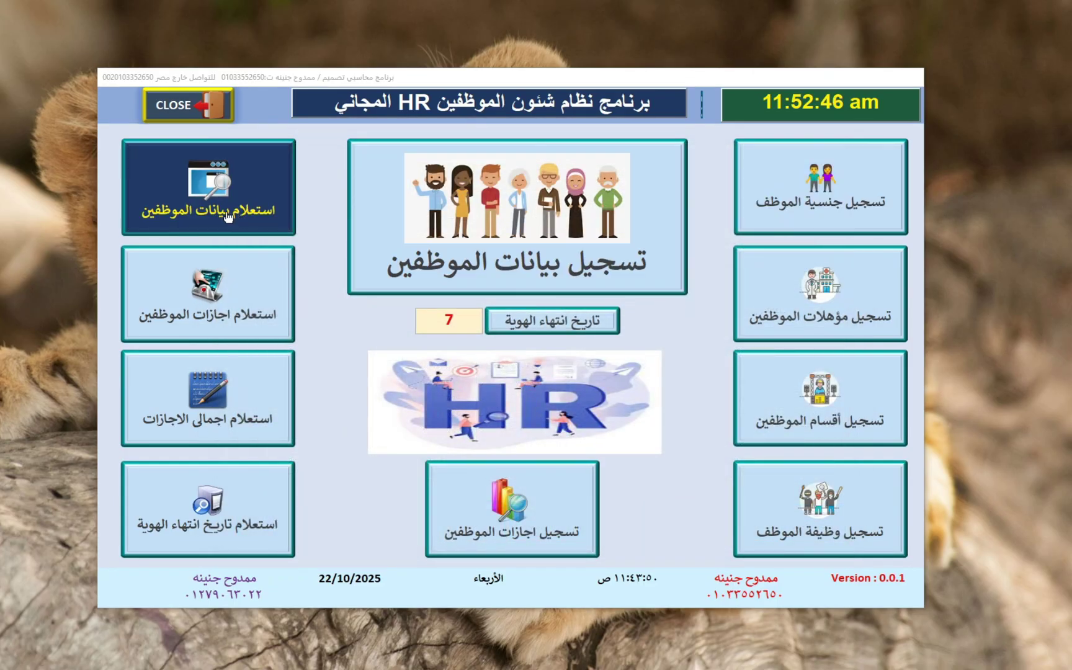
Search employee vacations from 2022/10/22 to 2025/10/22, returning 19 records totalling 76 days.
{"action": "left_click", "coordinate": [242, 307]}
{"action": "left_click_drag", "start_coordinate": [679, 178], "coordinate": [747, 173]}
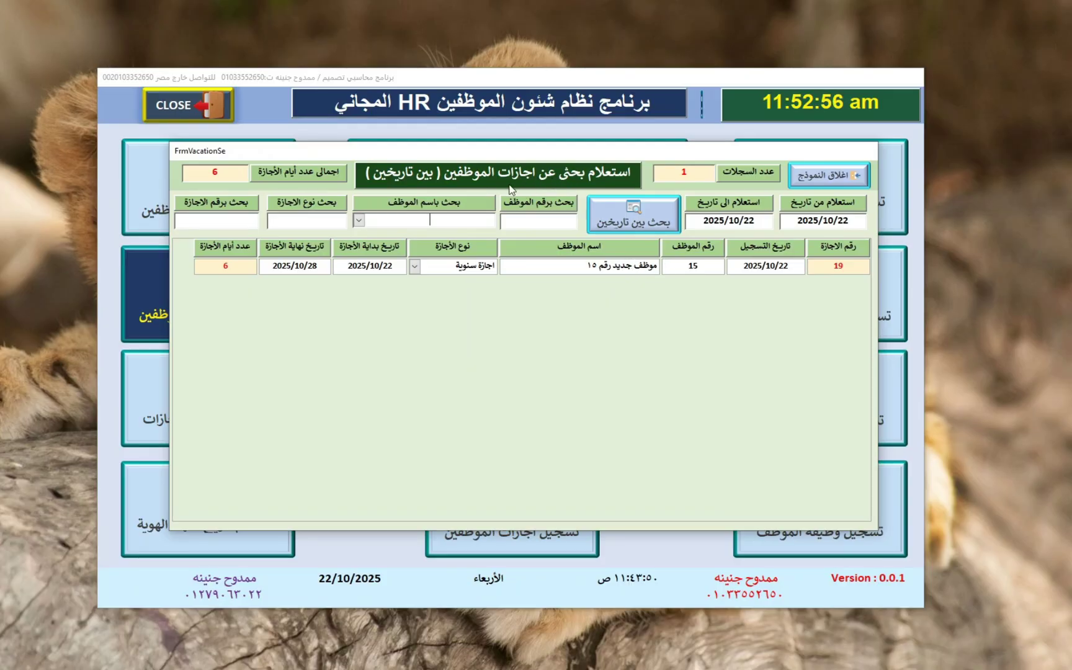
{"action": "left_click", "coordinate": [815, 219]}
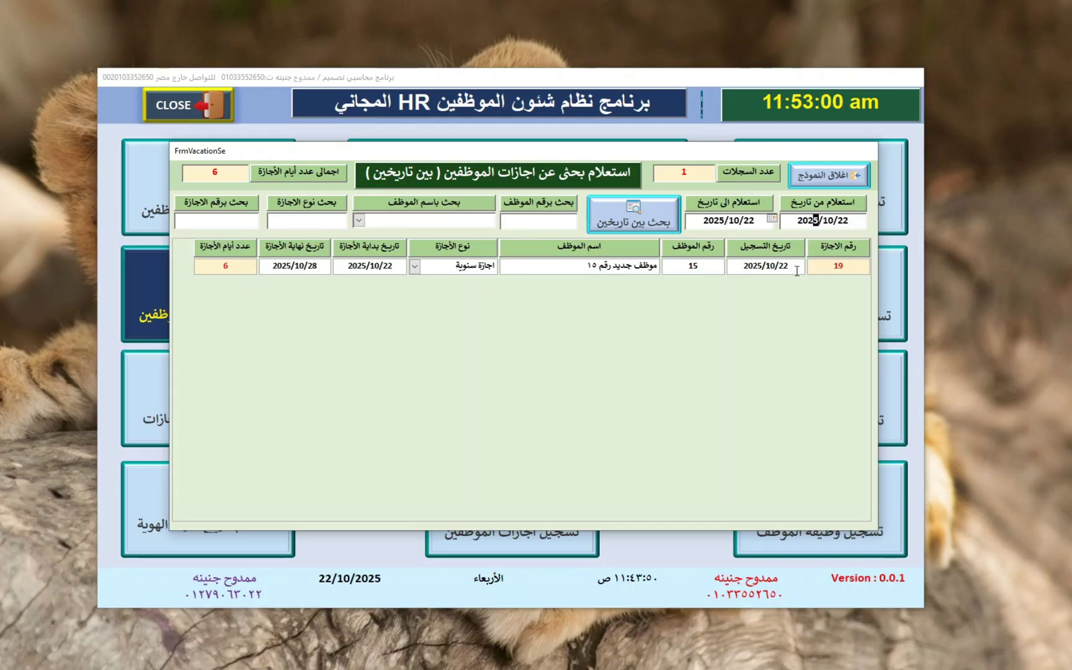
{"action": "type", "text": "2"}
{"action": "left_click", "coordinate": [657, 226]}
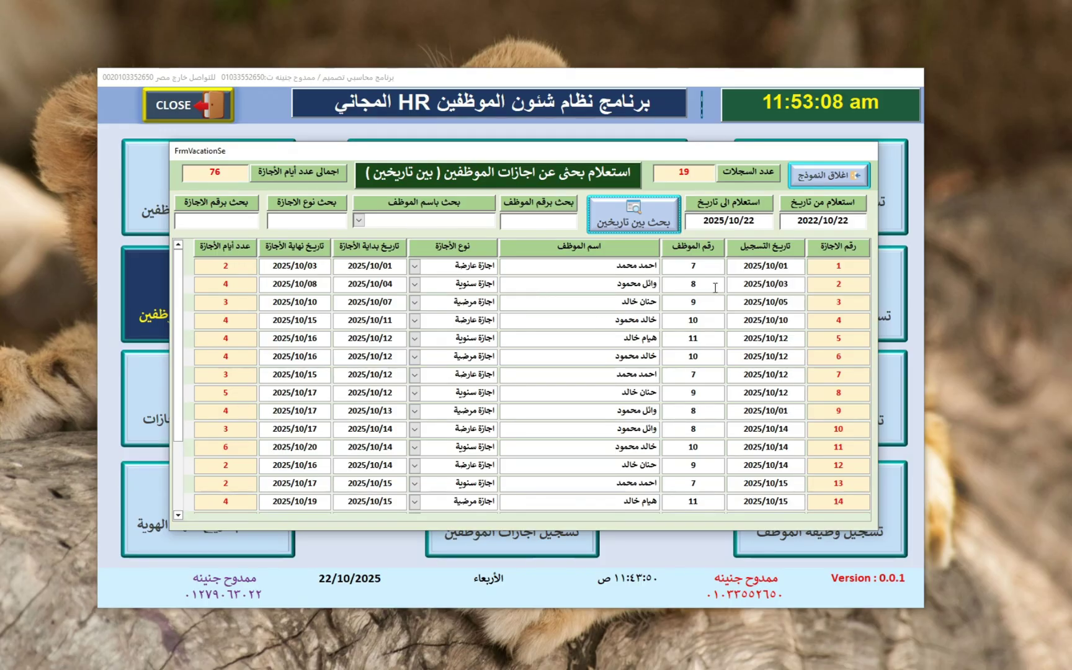
{"action": "scroll", "coordinate": [701, 287], "scroll_direction": "down", "scroll_amount": 2}
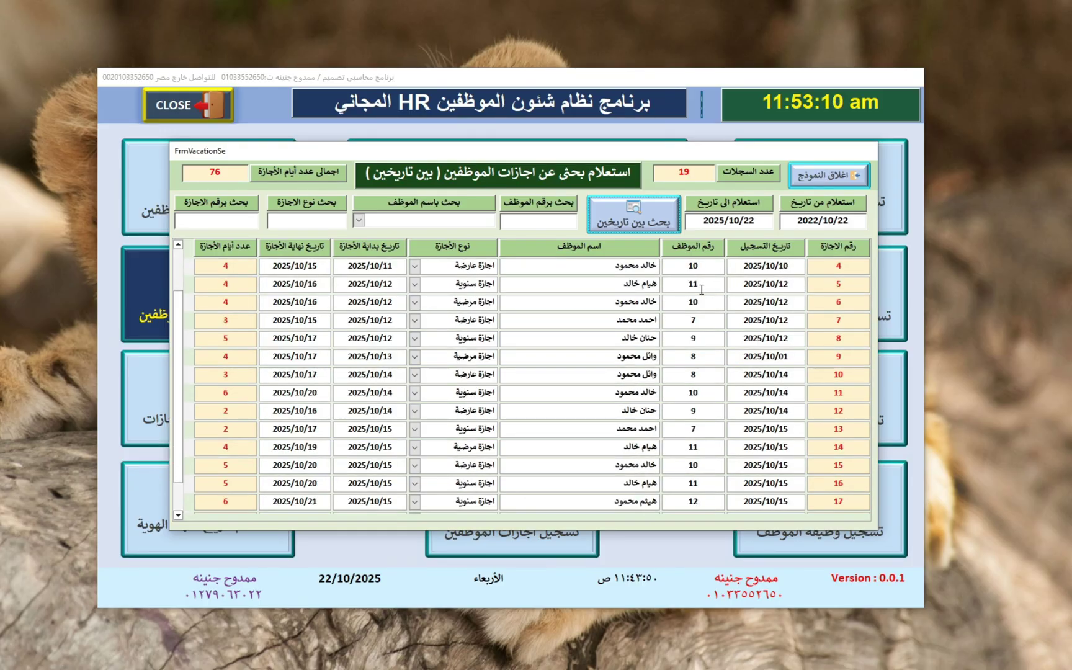
{"action": "scroll", "coordinate": [701, 289], "scroll_direction": "up", "scroll_amount": 2}
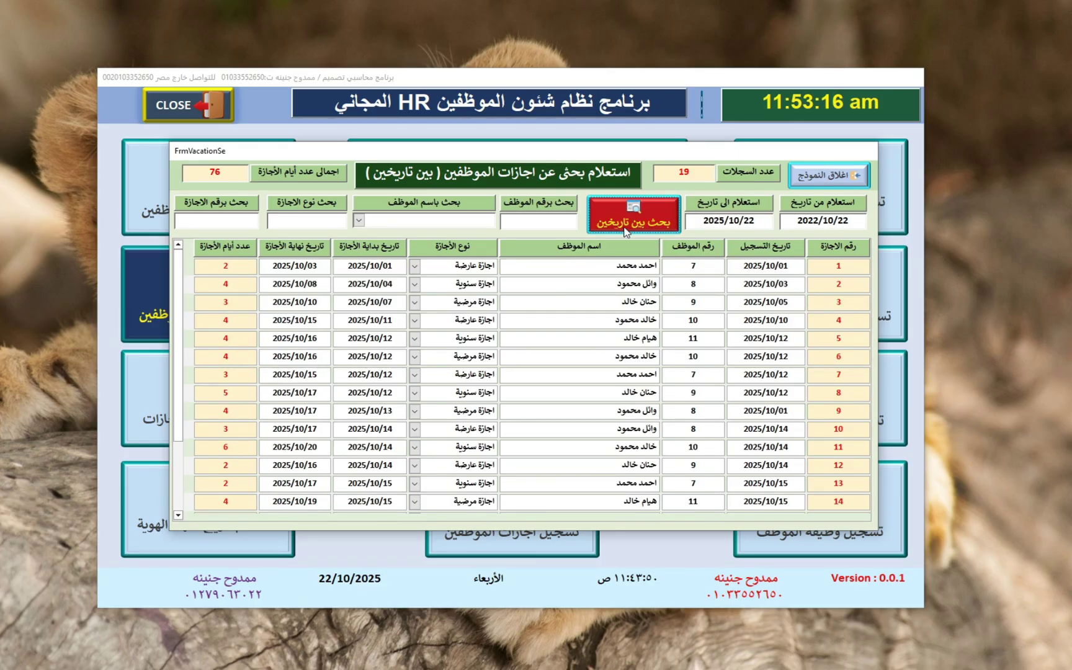
{"action": "left_click", "coordinate": [548, 219]}
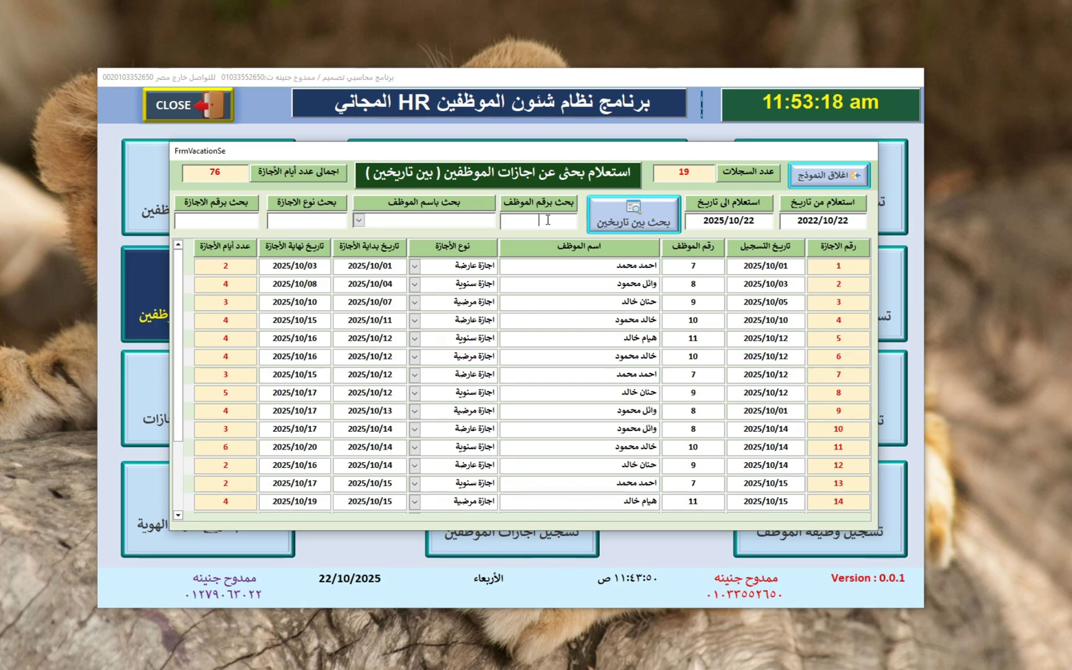
Filter the inquiry by employee number 9, then by three different employee names.
{"action": "type", "text": "9"}
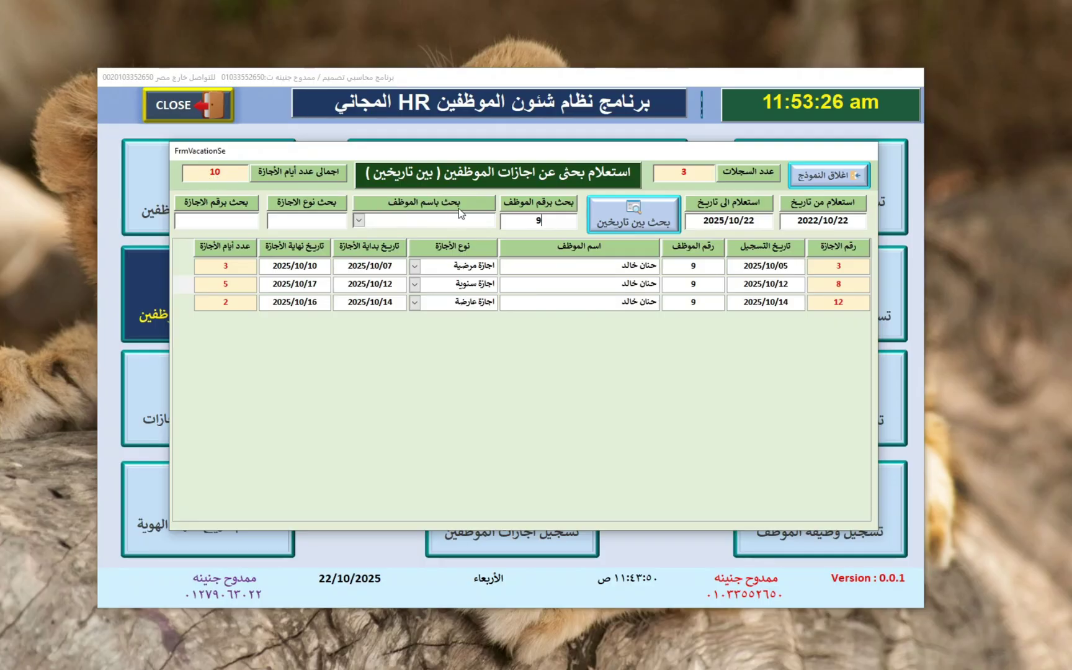
{"action": "left_click", "coordinate": [358, 220]}
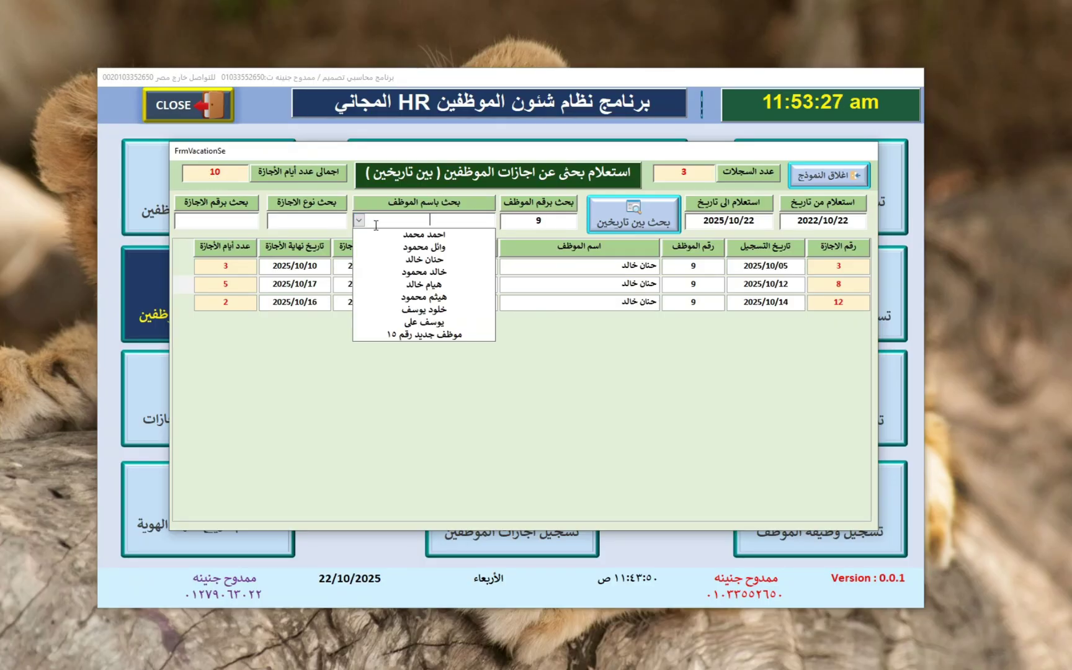
{"action": "left_click", "coordinate": [433, 271]}
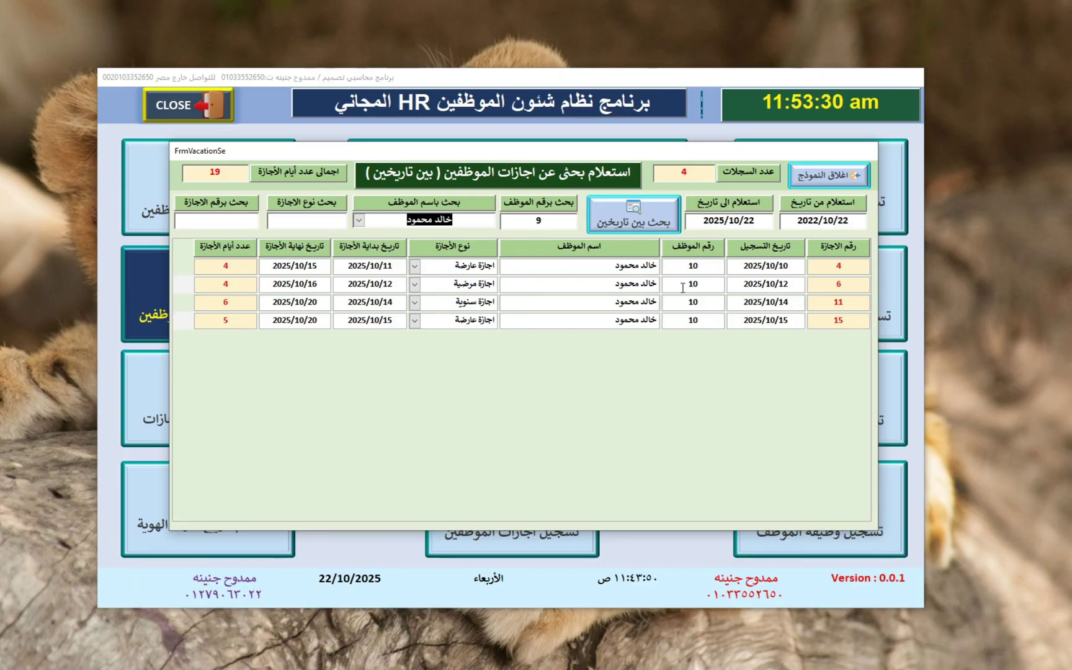
{"action": "left_click", "coordinate": [358, 220]}
{"action": "left_click", "coordinate": [400, 284]}
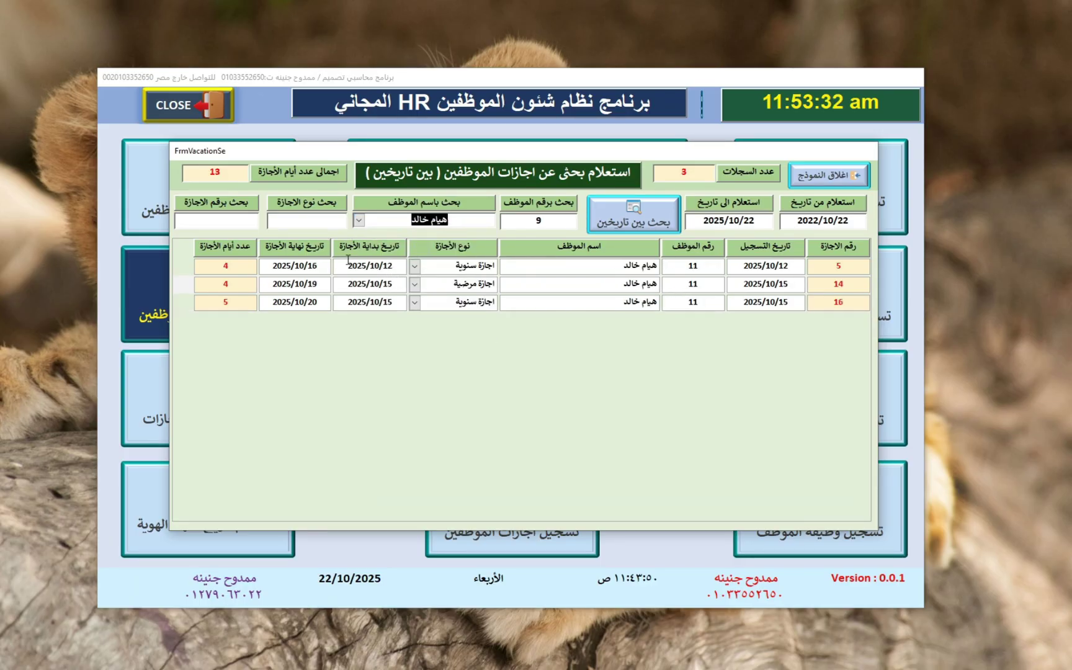
{"action": "left_click", "coordinate": [359, 221]}
{"action": "left_click", "coordinate": [428, 310]}
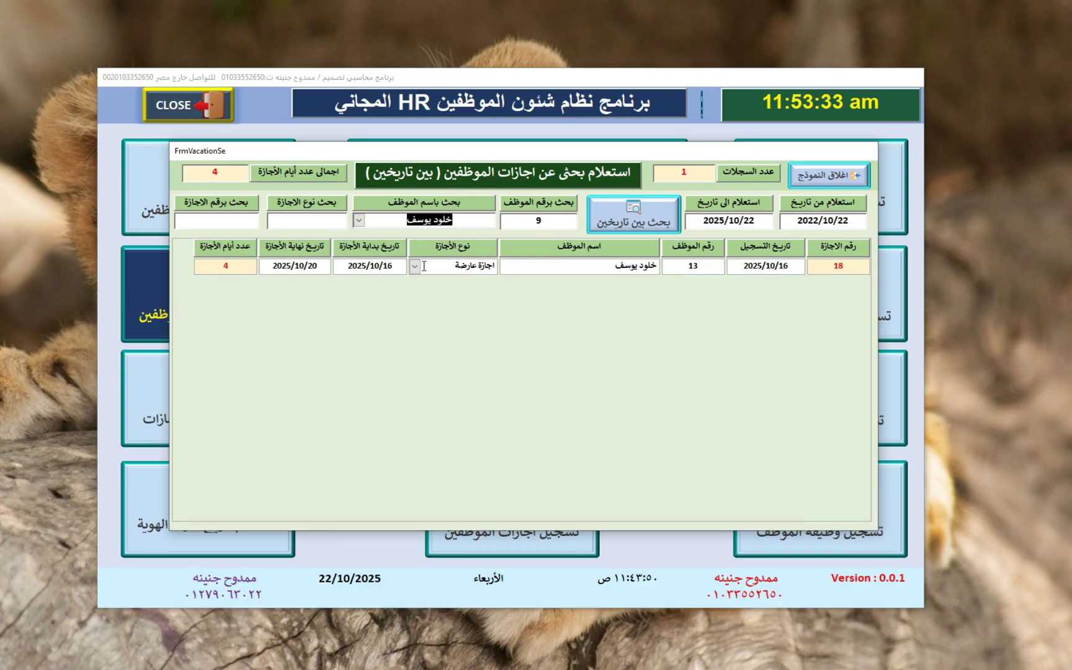
Filter by leave type مرضي, then switch it to سنوية and check the days values.
{"action": "left_click", "coordinate": [315, 222]}
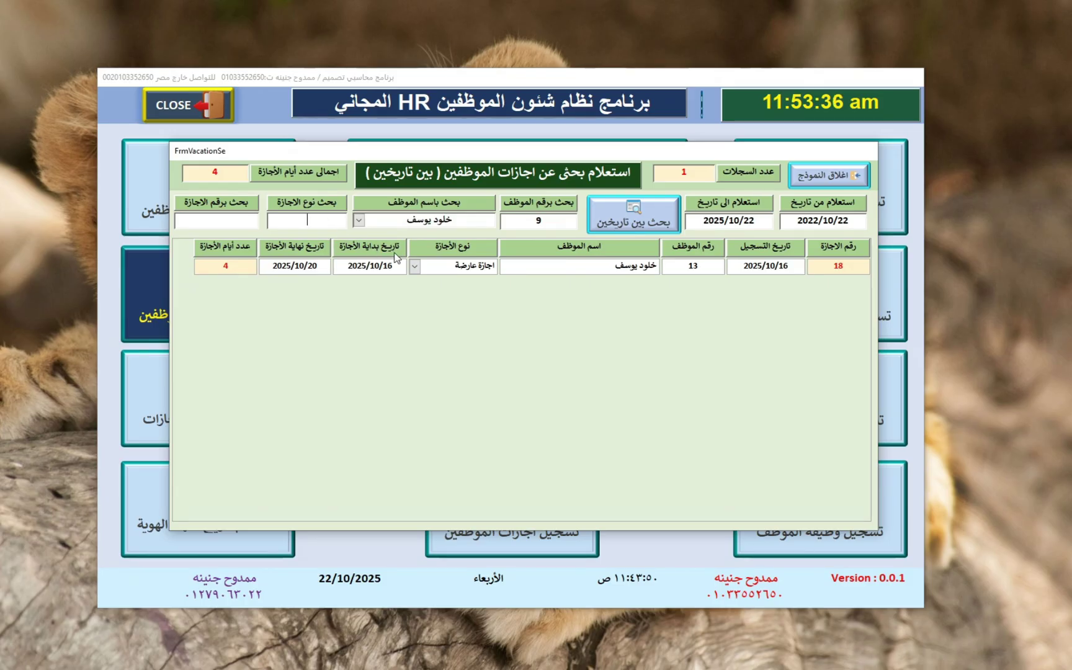
{"action": "type", "text": "lvq"}
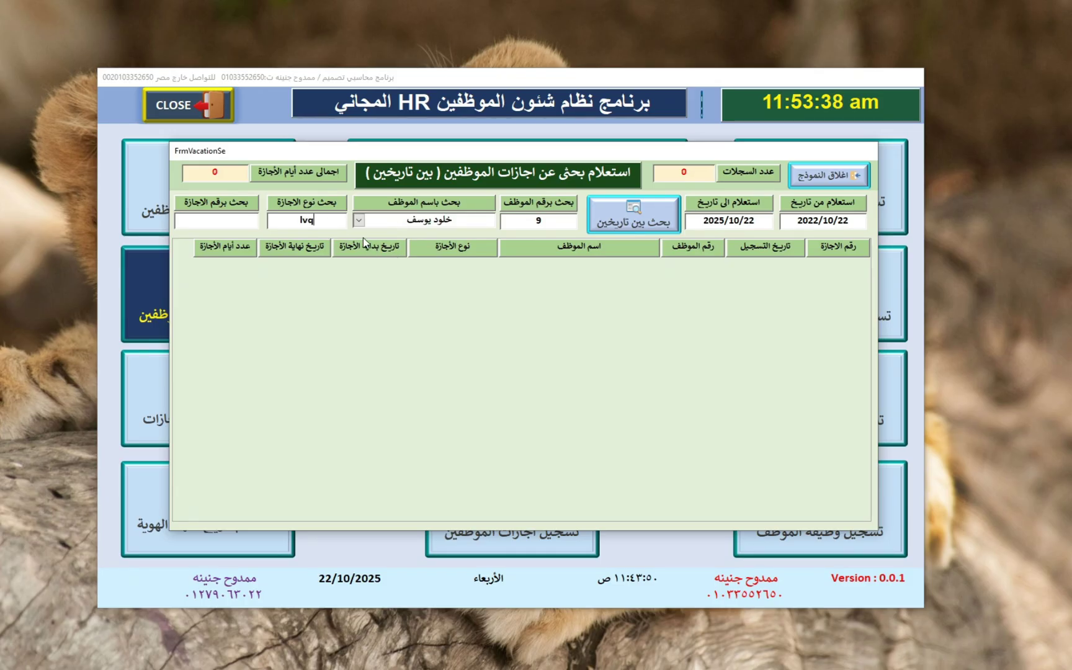
{"action": "type", "text": "d"}
{"action": "key", "text": "BackSpace"}
{"action": "key", "text": "BackSpace"}
{"action": "key", "text": "BackSpace"}
{"action": "key", "text": "BackSpace"}
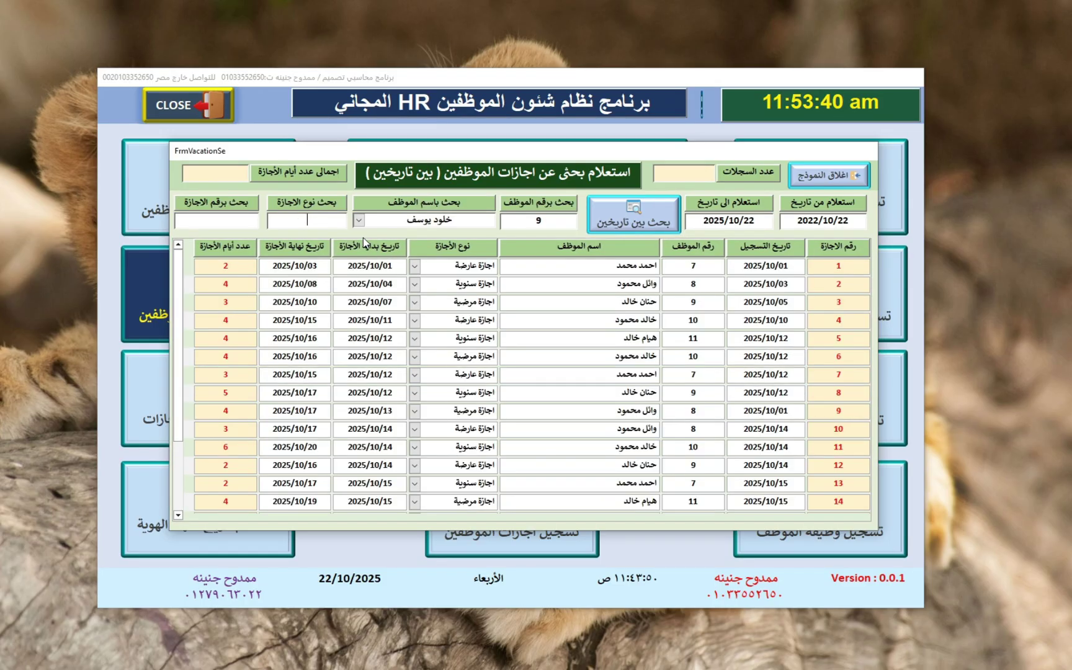
{"action": "type", "text": "مرضي"}
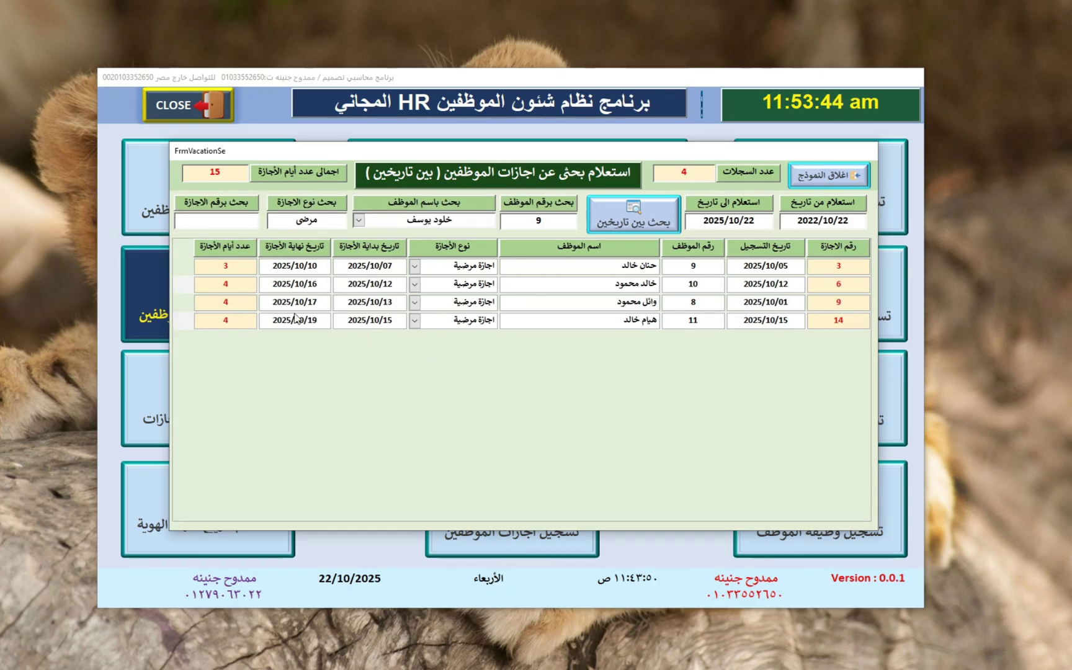
{"action": "double_click", "coordinate": [303, 219]}
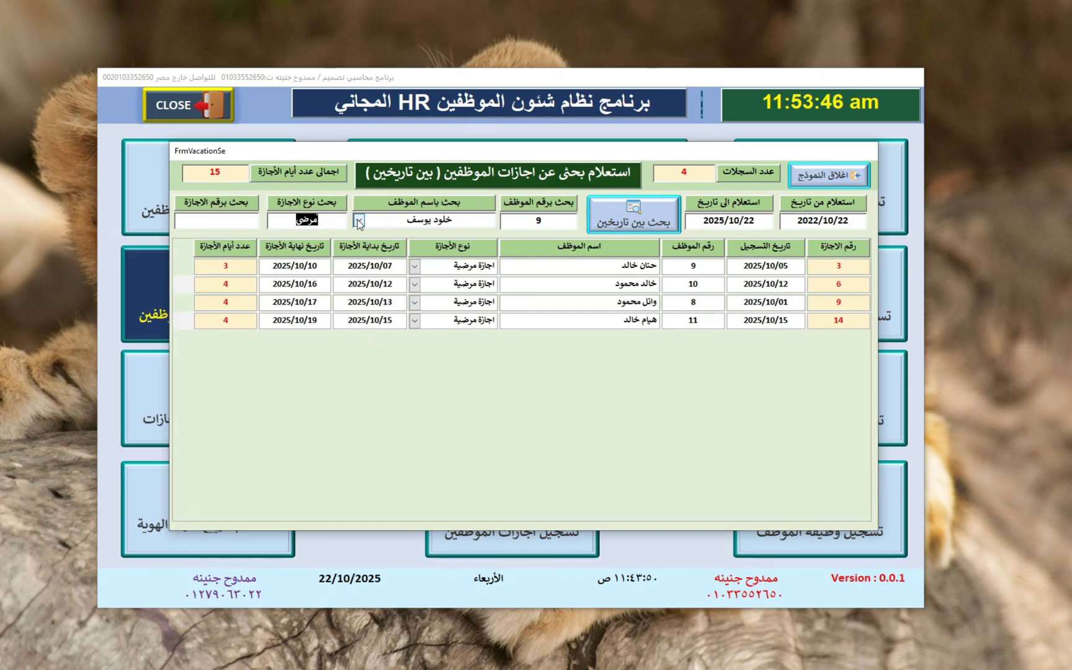
{"action": "key", "text": "BackSpace"}
{"action": "type", "text": "س"}
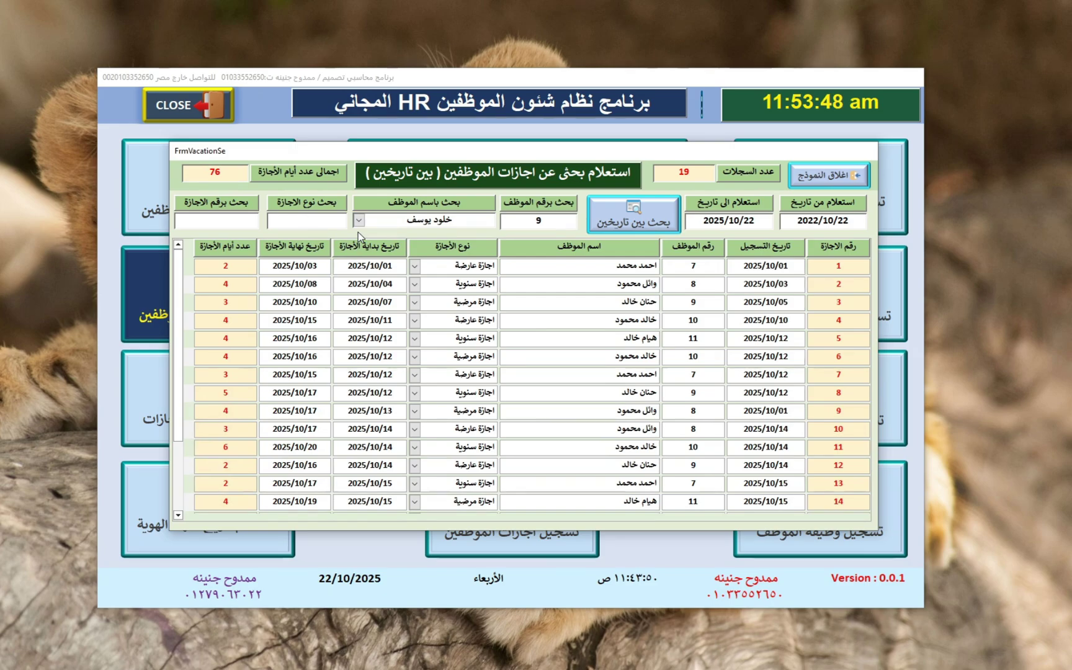
{"action": "type", "text": "نوية"}
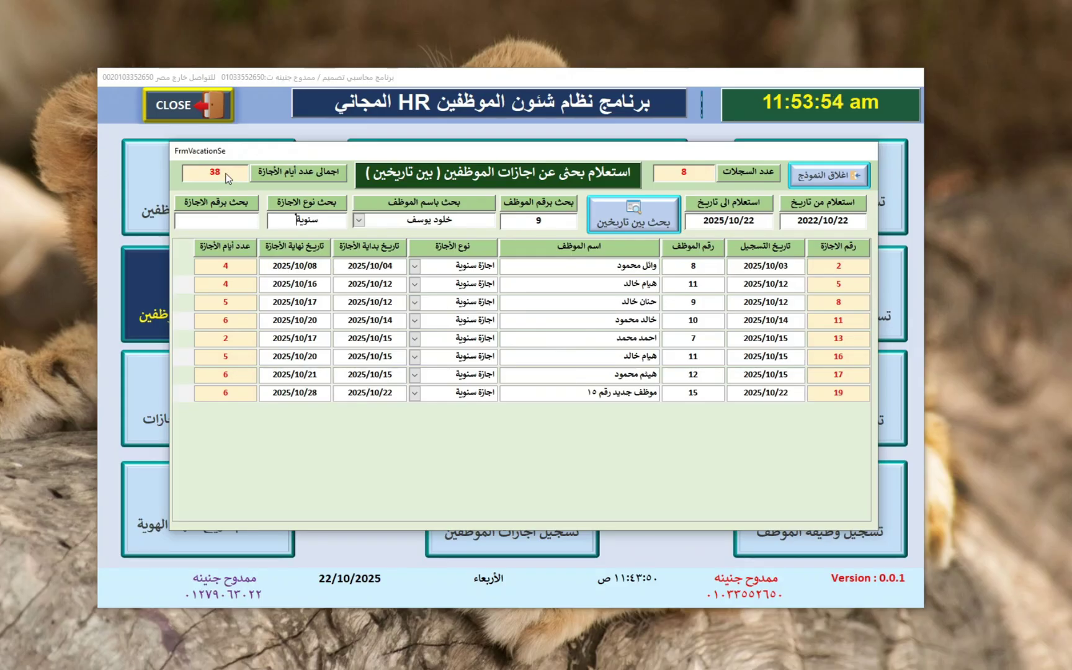
{"action": "double_click", "coordinate": [245, 267]}
{"action": "double_click", "coordinate": [206, 304]}
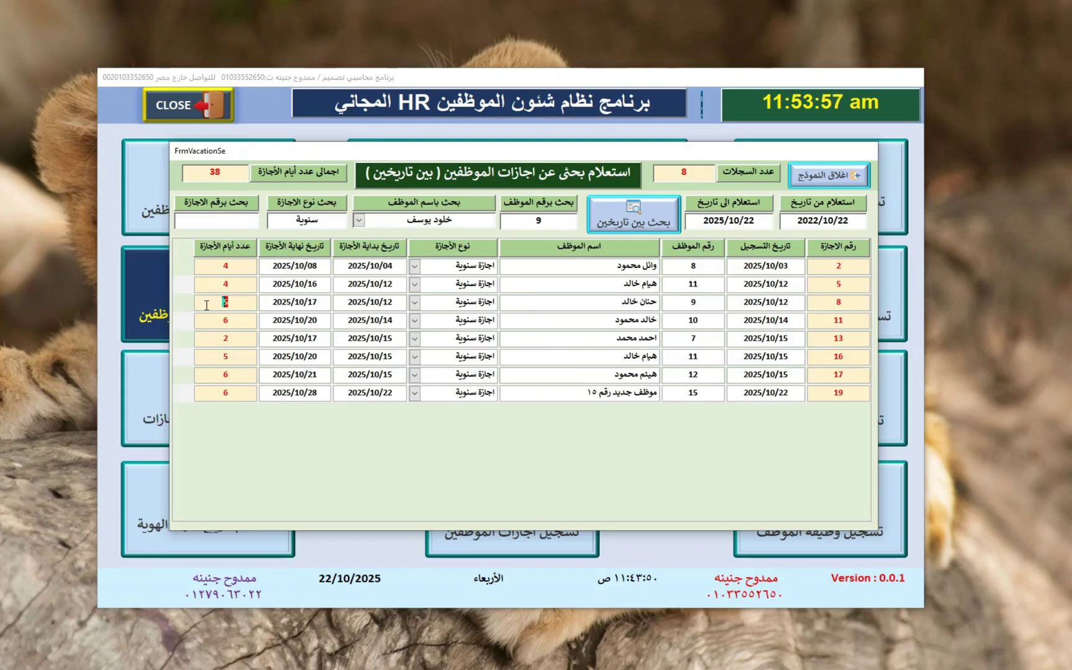
{"action": "double_click", "coordinate": [236, 338]}
Filter by vacation number 8, then change it to 15.
{"action": "left_click", "coordinate": [235, 220]}
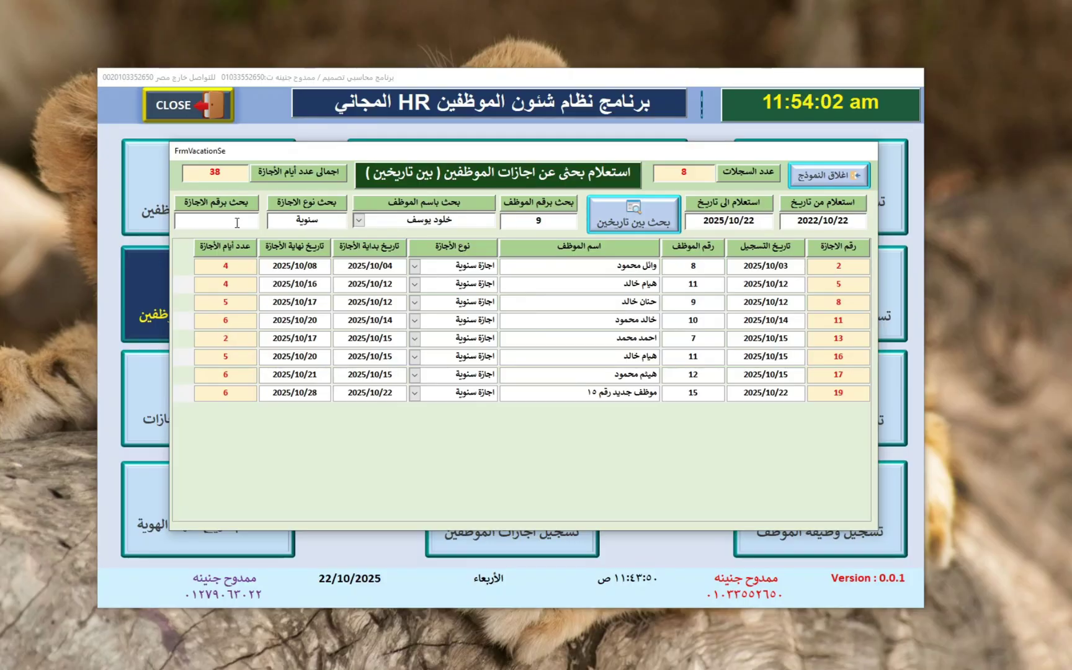
{"action": "type", "text": "8"}
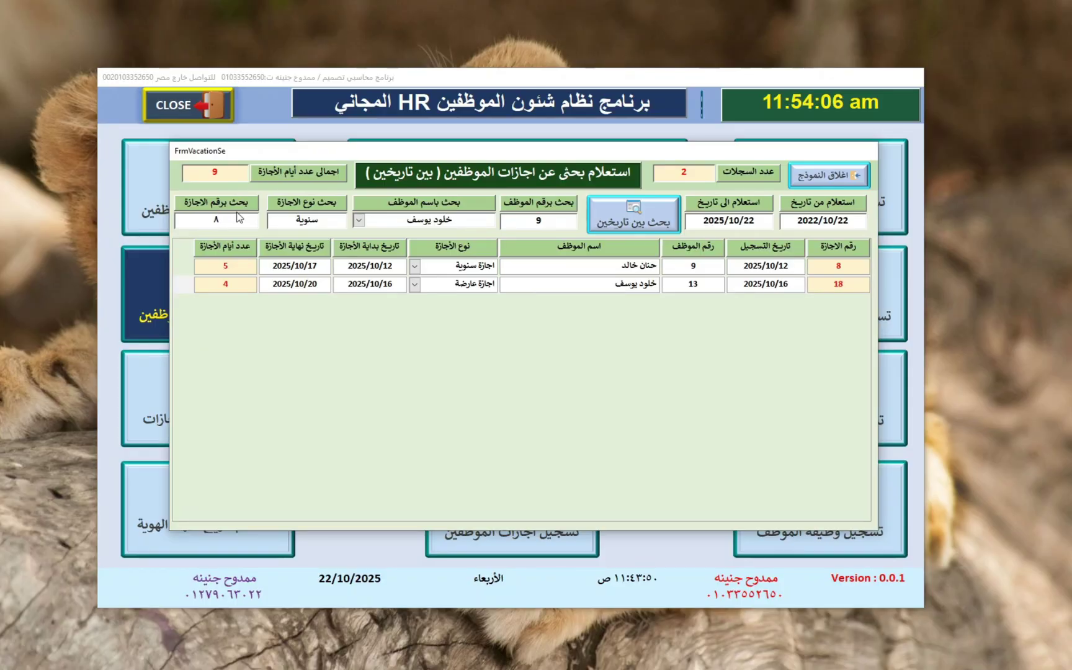
{"action": "left_click_drag", "start_coordinate": [242, 222], "coordinate": [192, 221]}
{"action": "type", "text": "15"}
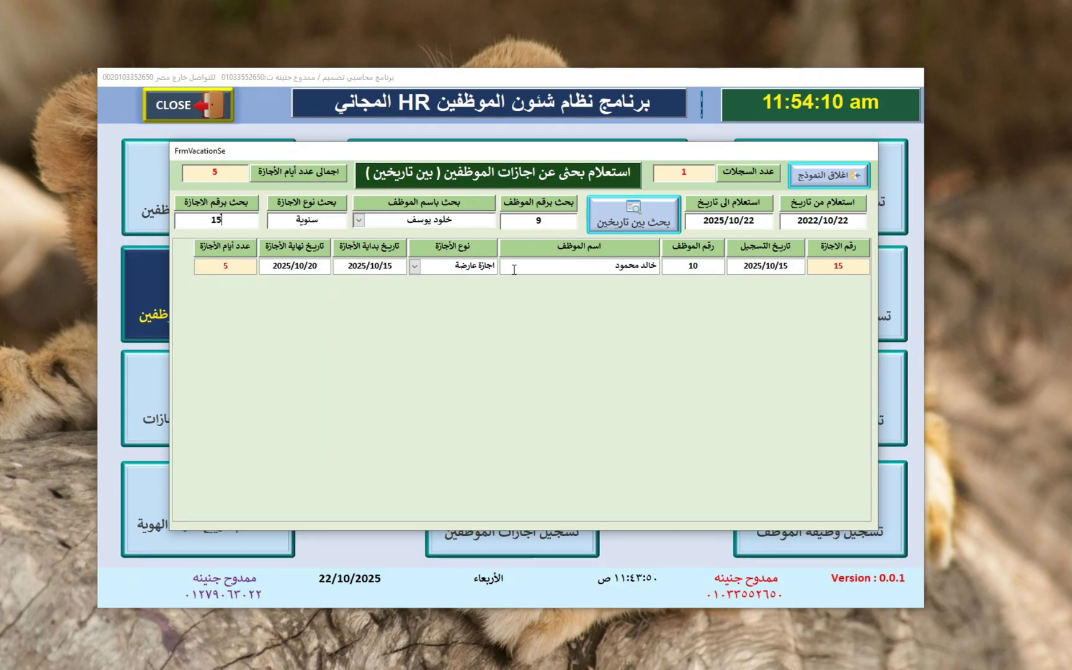
Close the inquiry and open the total-vacations inquiry showing 9 employees and 79 days.
{"action": "left_click", "coordinate": [815, 179]}
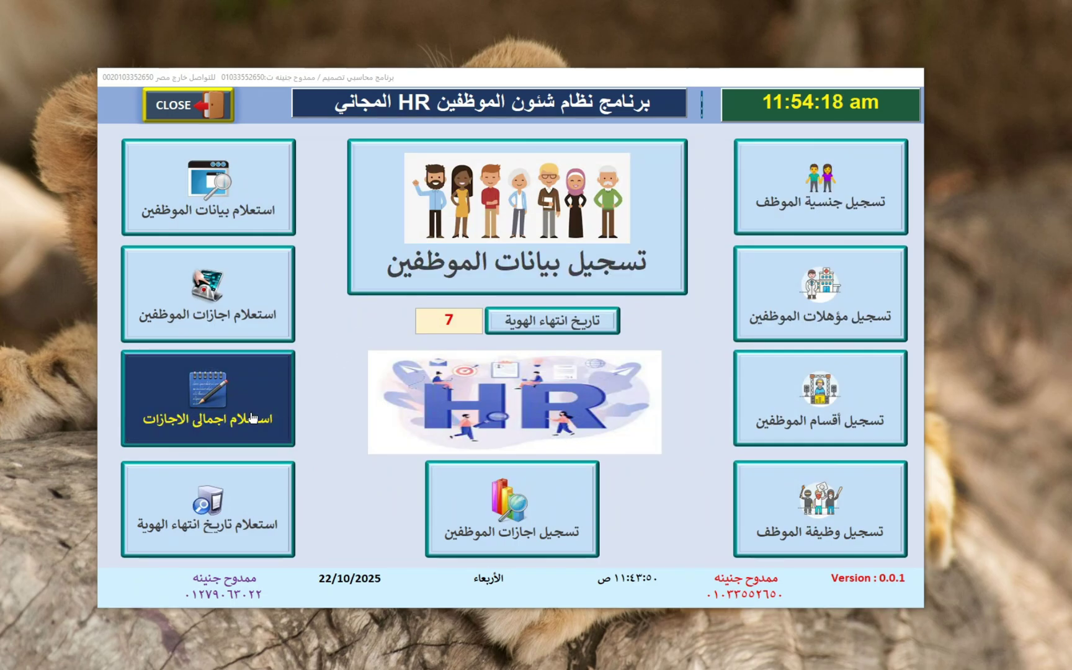
{"action": "left_click", "coordinate": [251, 417]}
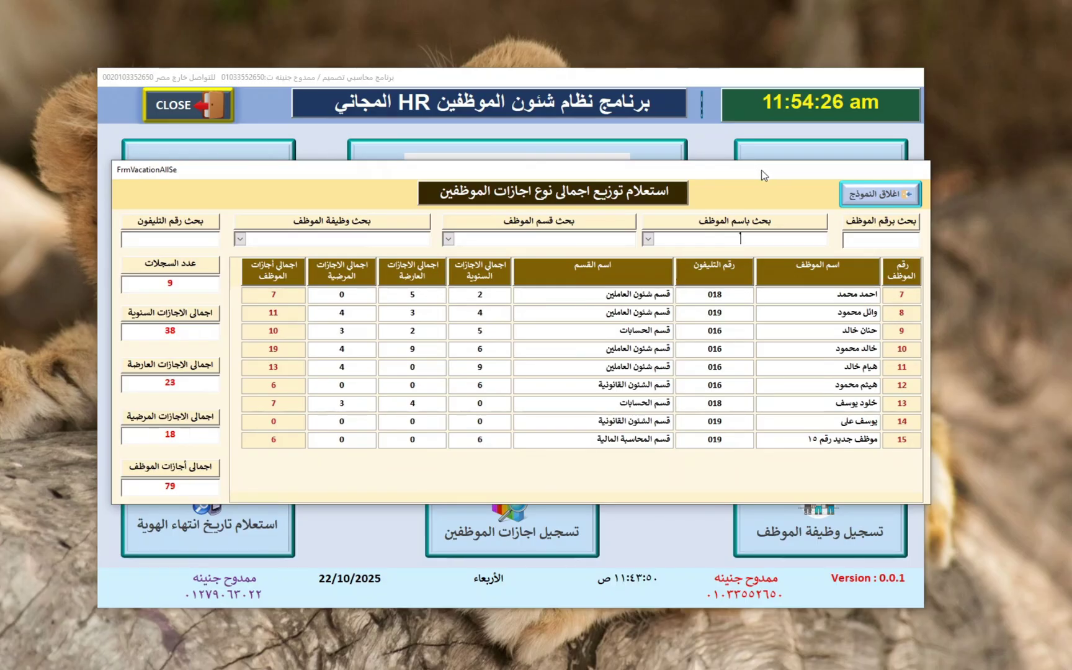
{"action": "left_click_drag", "start_coordinate": [760, 171], "coordinate": [766, 158]}
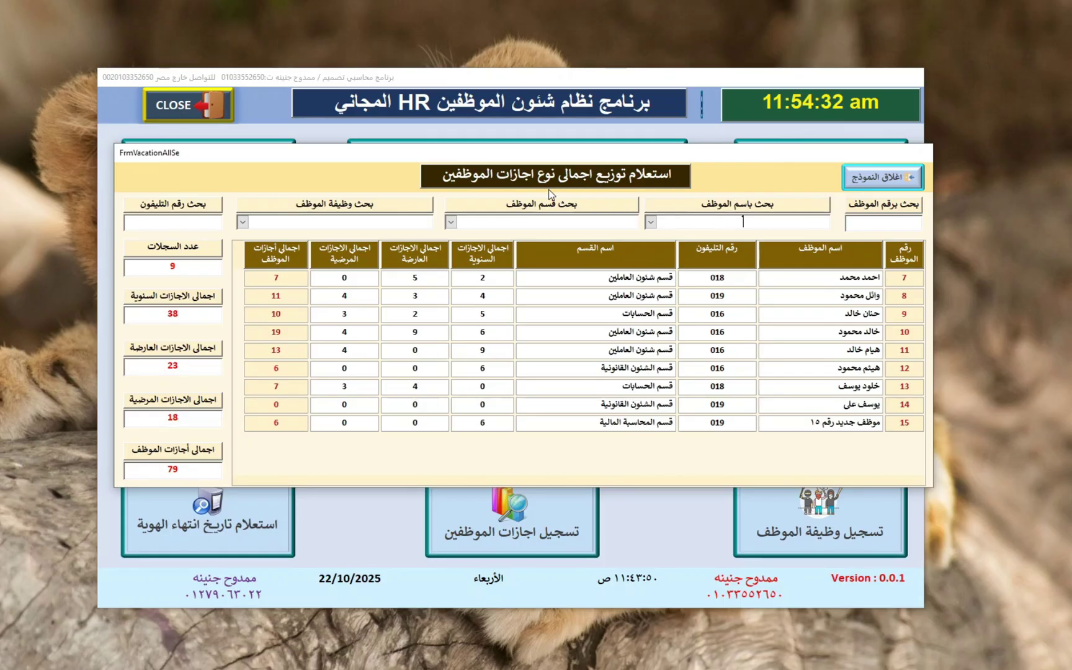
Filter totals by employee number ٩ and review that employee's annual, casual, sick and overall total of 10.
{"action": "left_click", "coordinate": [736, 218]}
{"action": "left_click", "coordinate": [881, 221]}
{"action": "type", "text": "9"}
{"action": "key", "text": "BackSpace"}
{"action": "type", "text": "٩"}
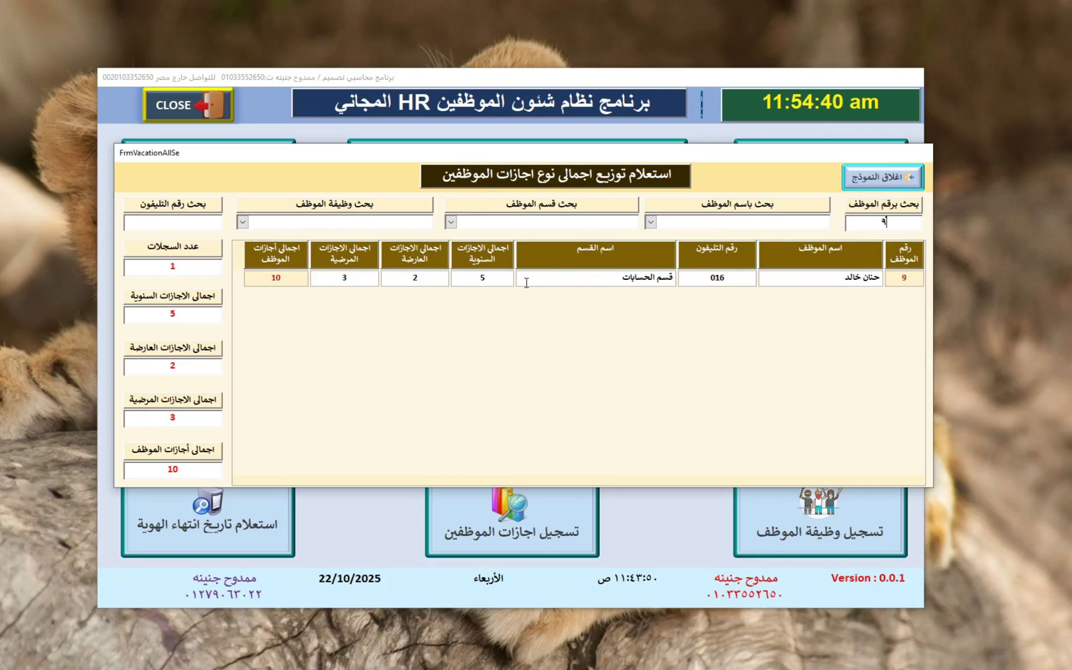
{"action": "left_click", "coordinate": [821, 284]}
{"action": "left_click", "coordinate": [692, 280]}
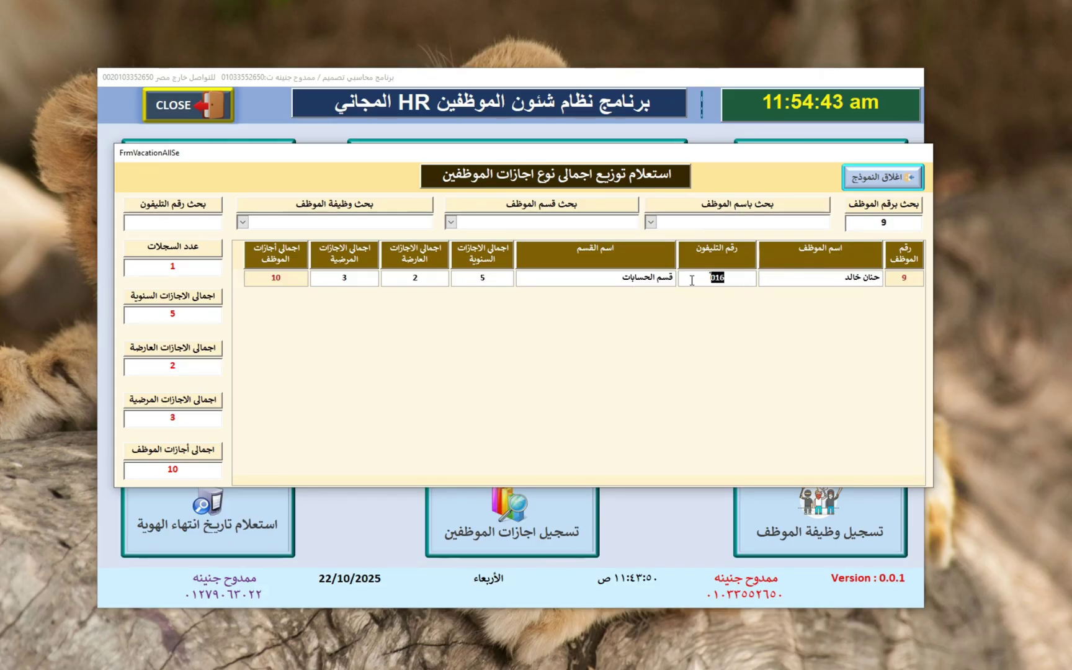
{"action": "left_click", "coordinate": [623, 277]}
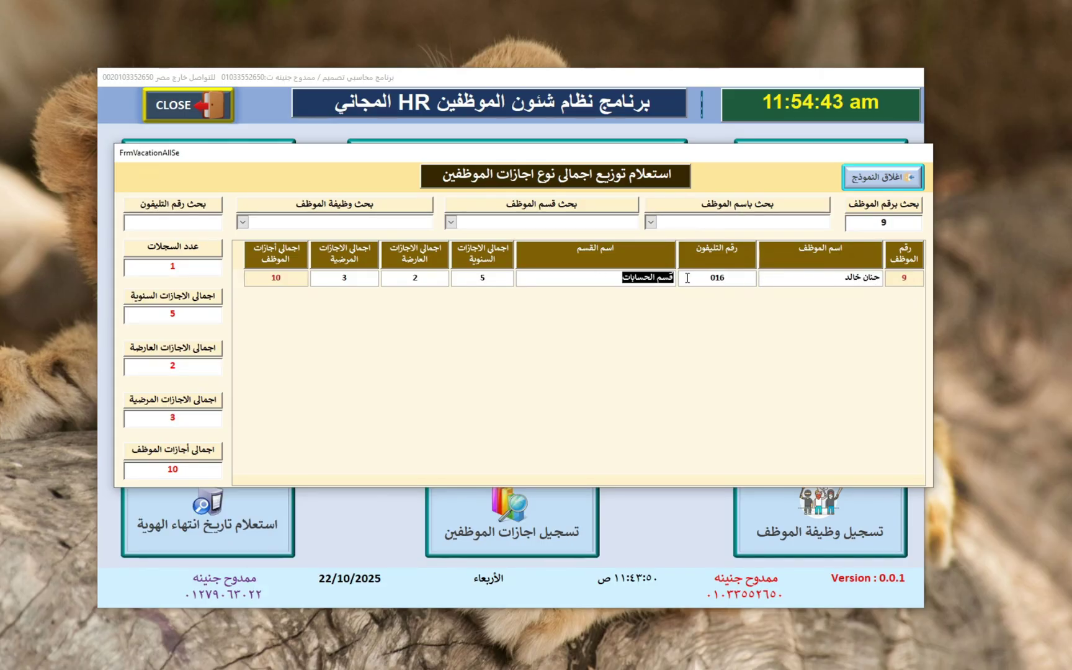
{"action": "left_click", "coordinate": [492, 279]}
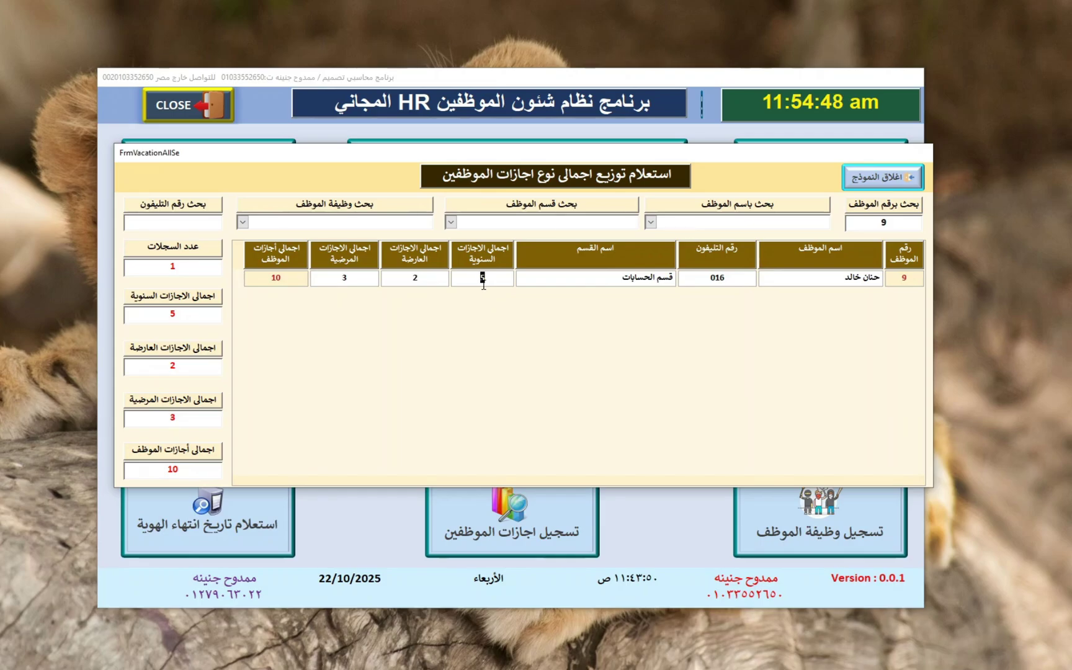
{"action": "left_click", "coordinate": [428, 279]}
{"action": "left_click", "coordinate": [345, 279]}
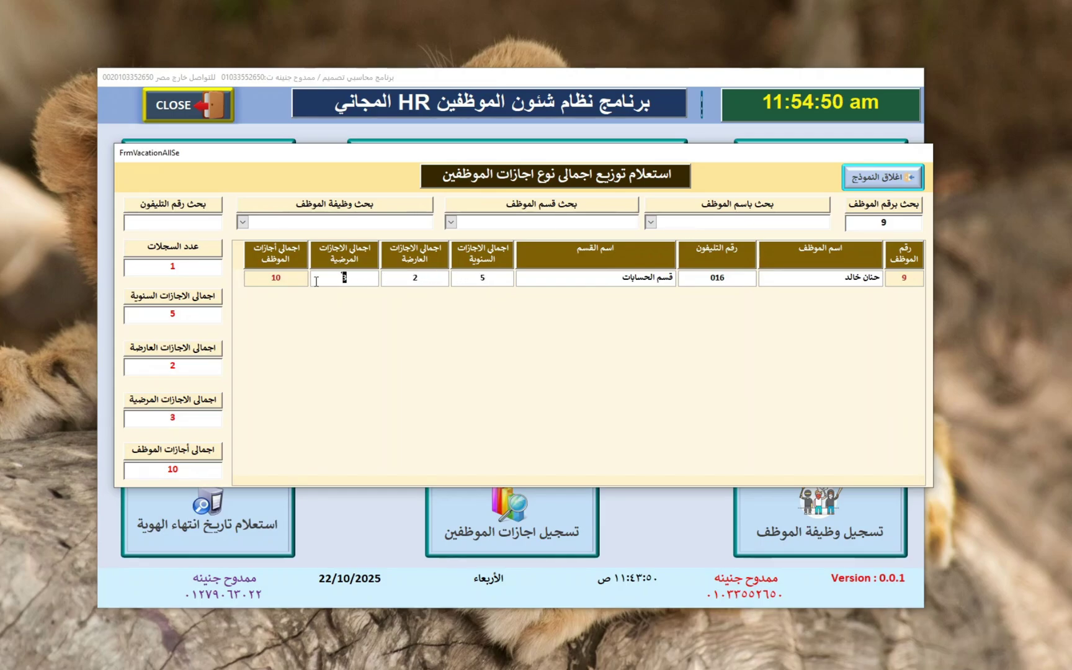
{"action": "left_click", "coordinate": [280, 279]}
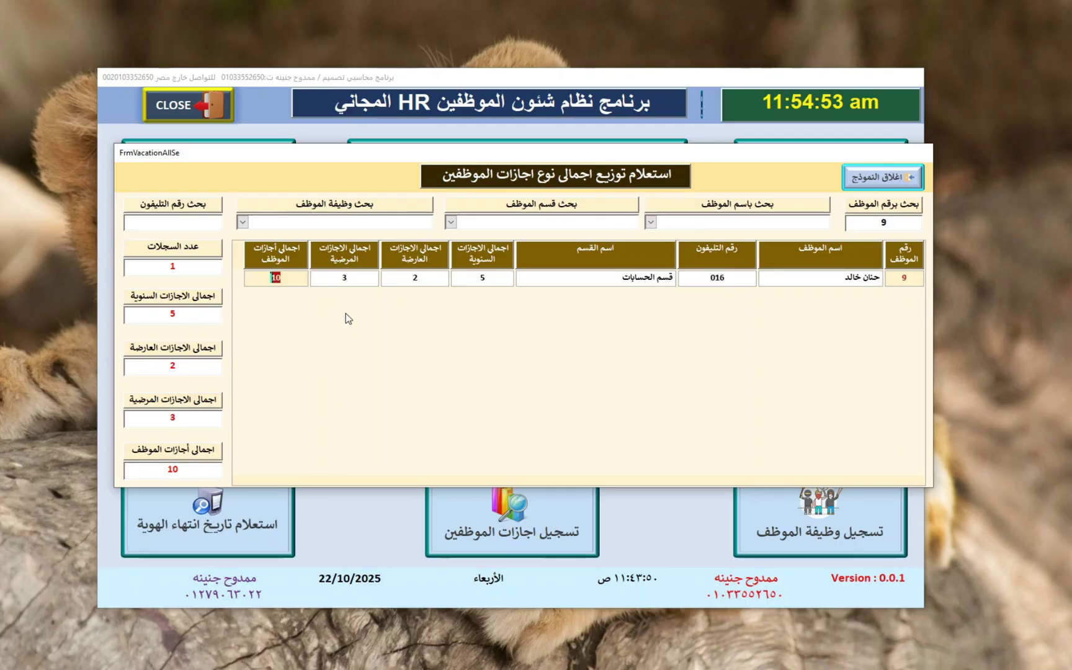
Pick several employees by name, including employees 13, 15 and 10, to view their totals.
{"action": "left_click", "coordinate": [650, 222]}
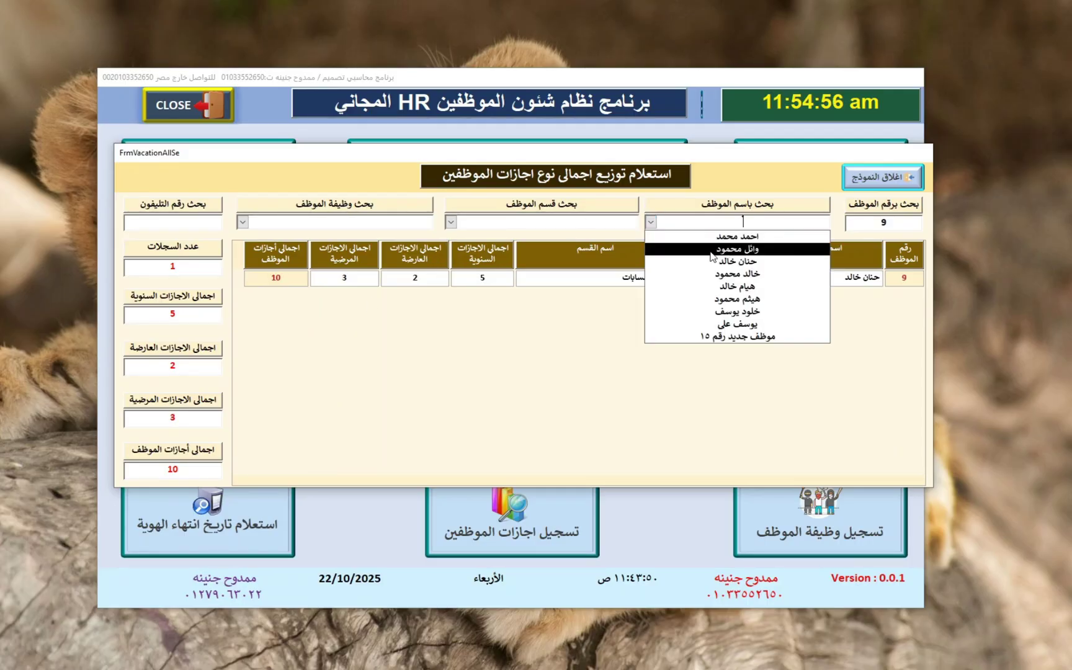
{"action": "left_click", "coordinate": [737, 261]}
{"action": "left_click", "coordinate": [650, 222]}
{"action": "left_click", "coordinate": [710, 286]}
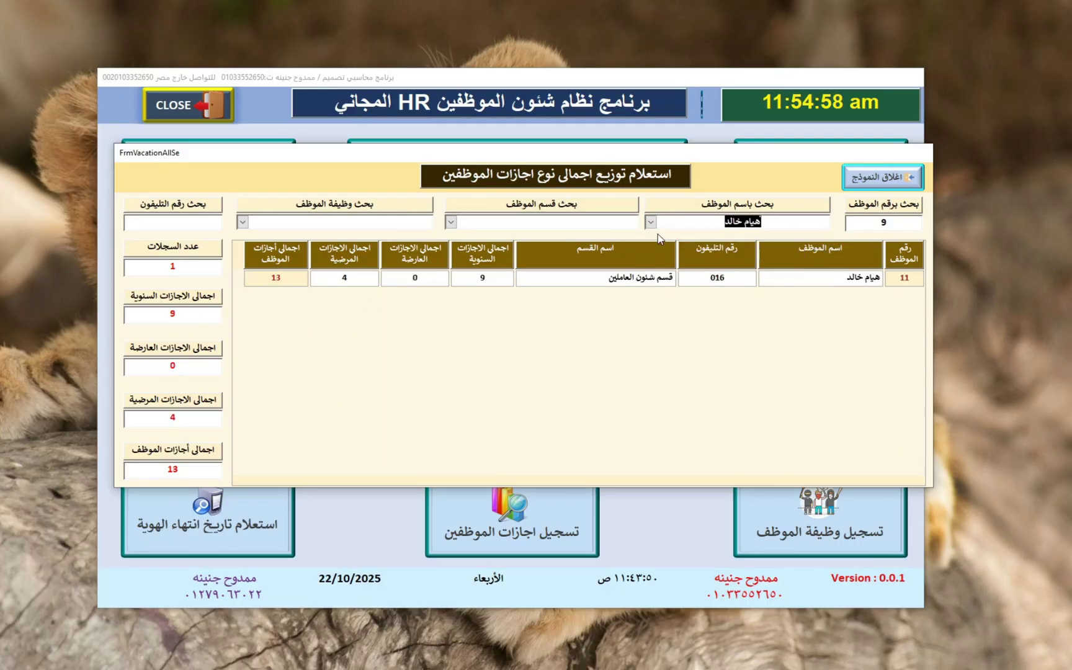
{"action": "left_click", "coordinate": [650, 222]}
{"action": "left_click", "coordinate": [737, 310]}
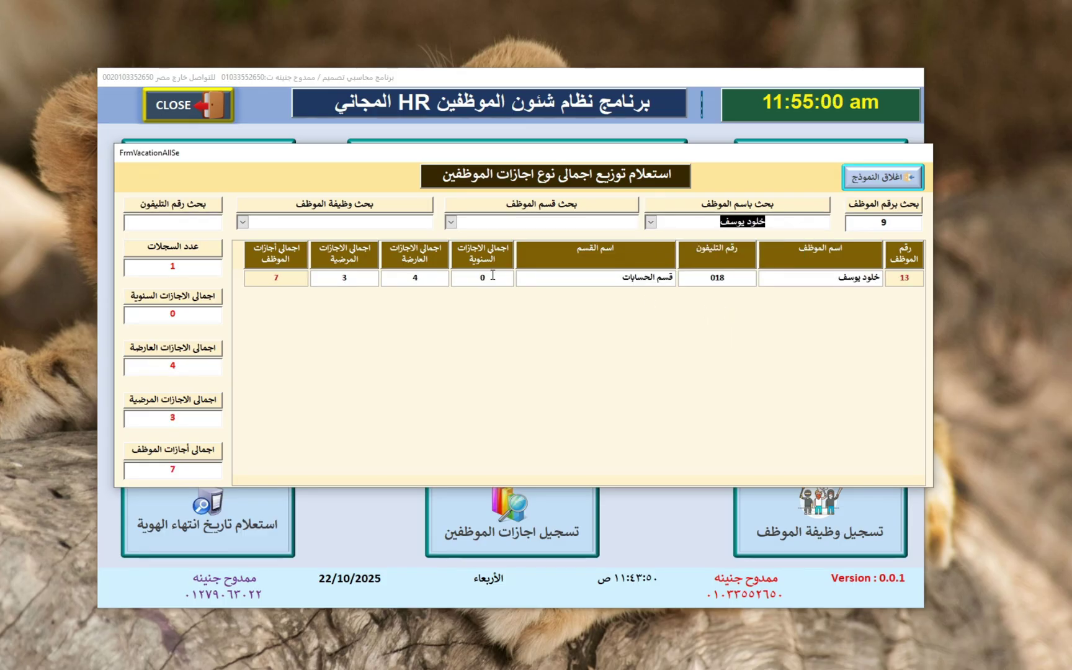
{"action": "left_click", "coordinate": [650, 222]}
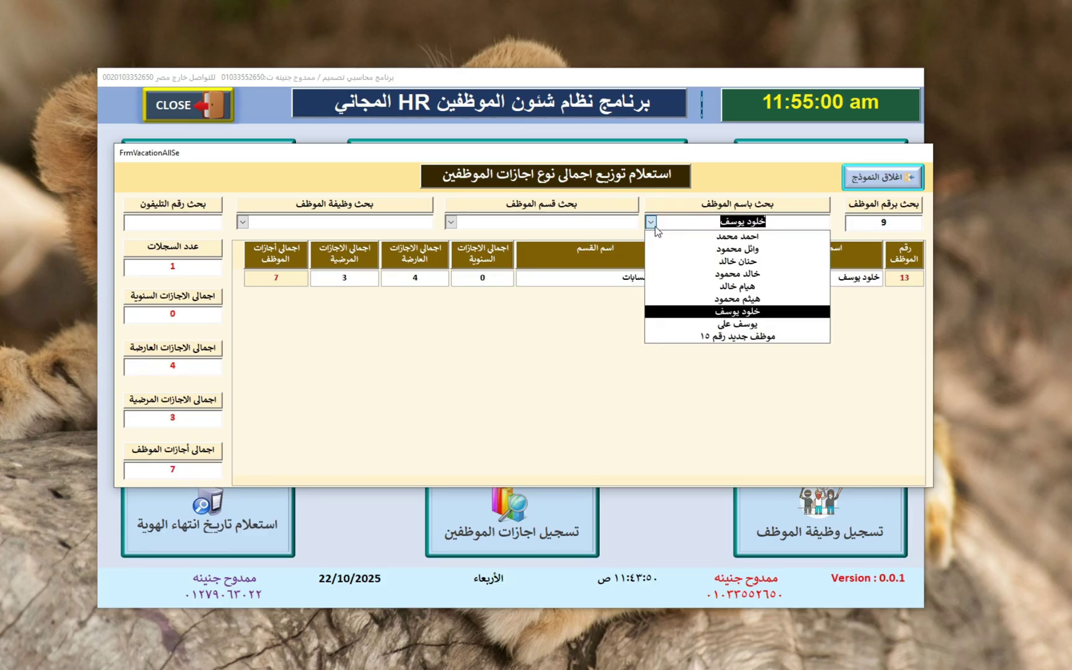
{"action": "left_click", "coordinate": [731, 335]}
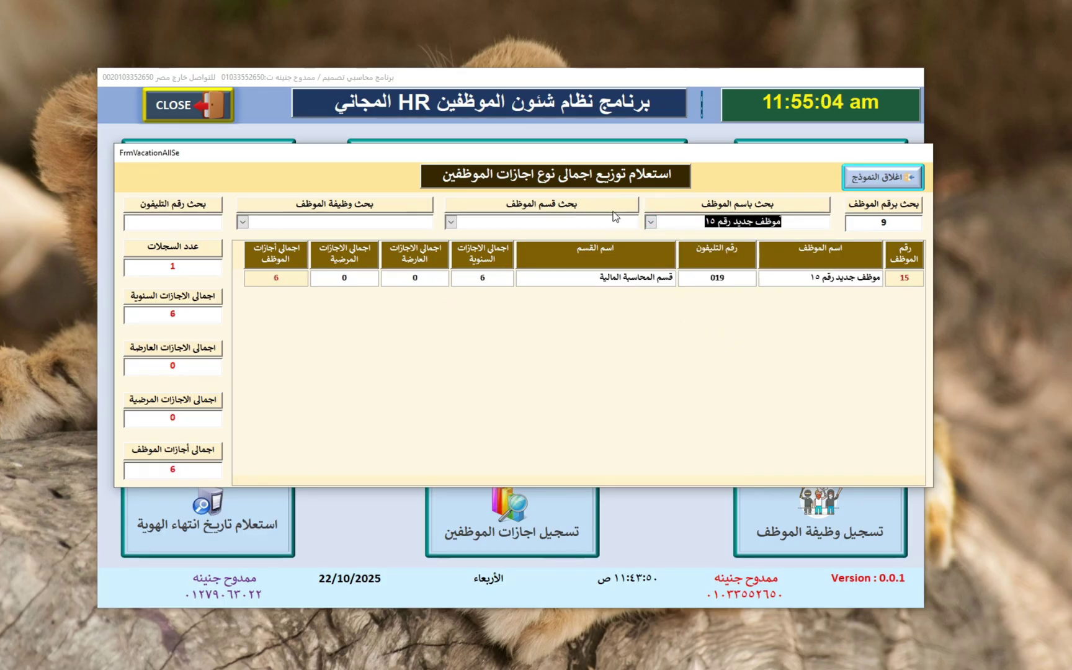
{"action": "left_click", "coordinate": [650, 222]}
{"action": "left_click", "coordinate": [711, 275]}
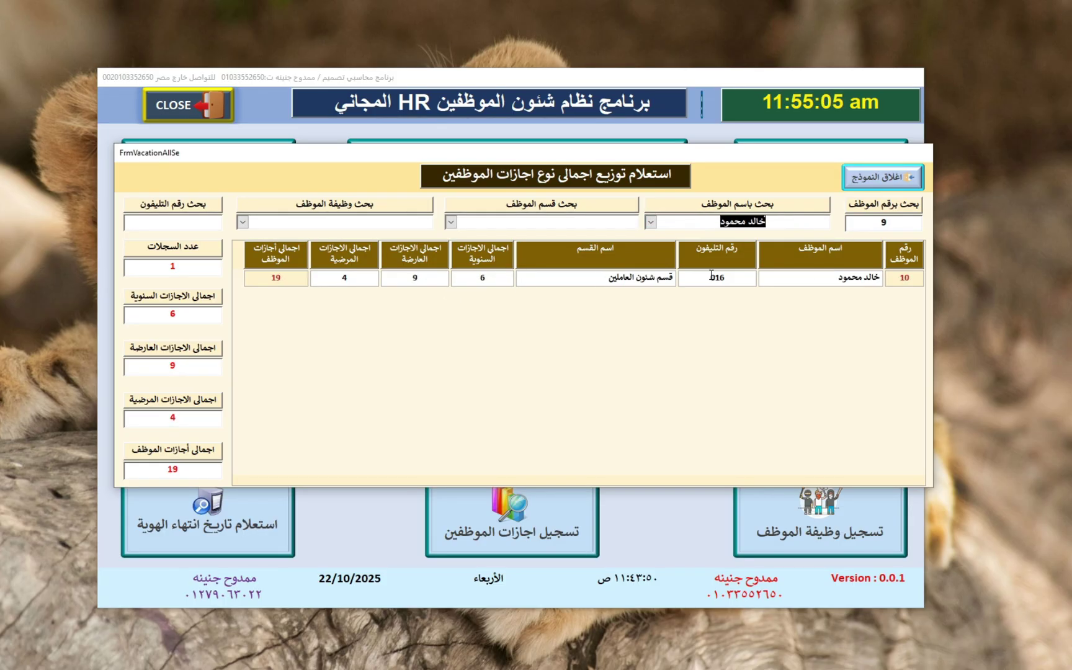
Filter by department قسم شئون العاملين and review the rows' annual and casual values.
{"action": "left_click", "coordinate": [451, 222]}
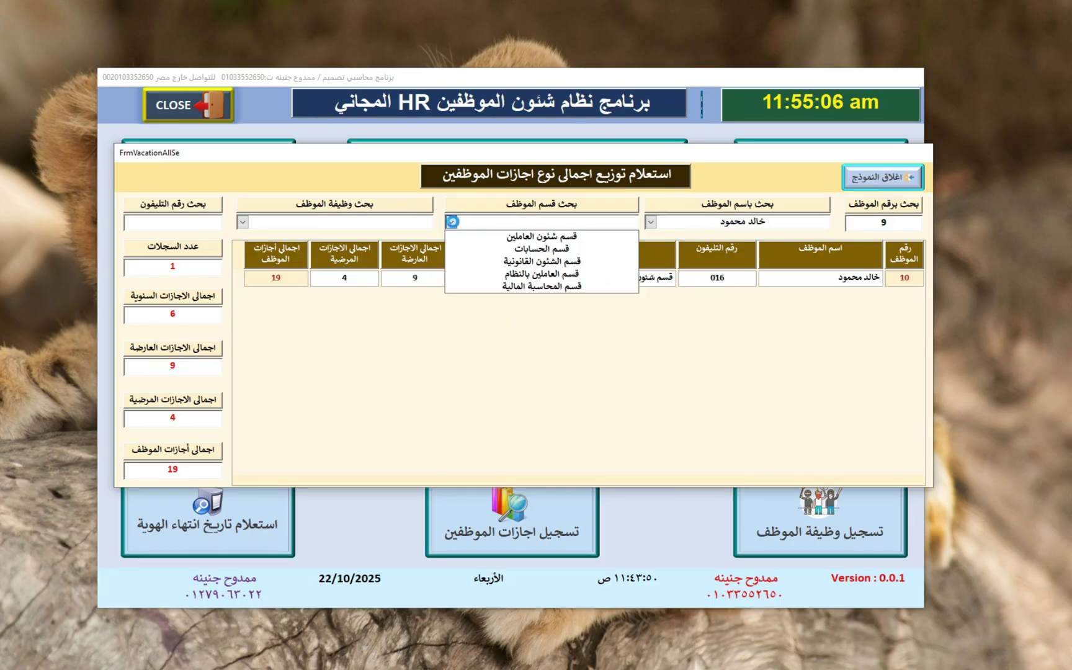
{"action": "left_click", "coordinate": [524, 242]}
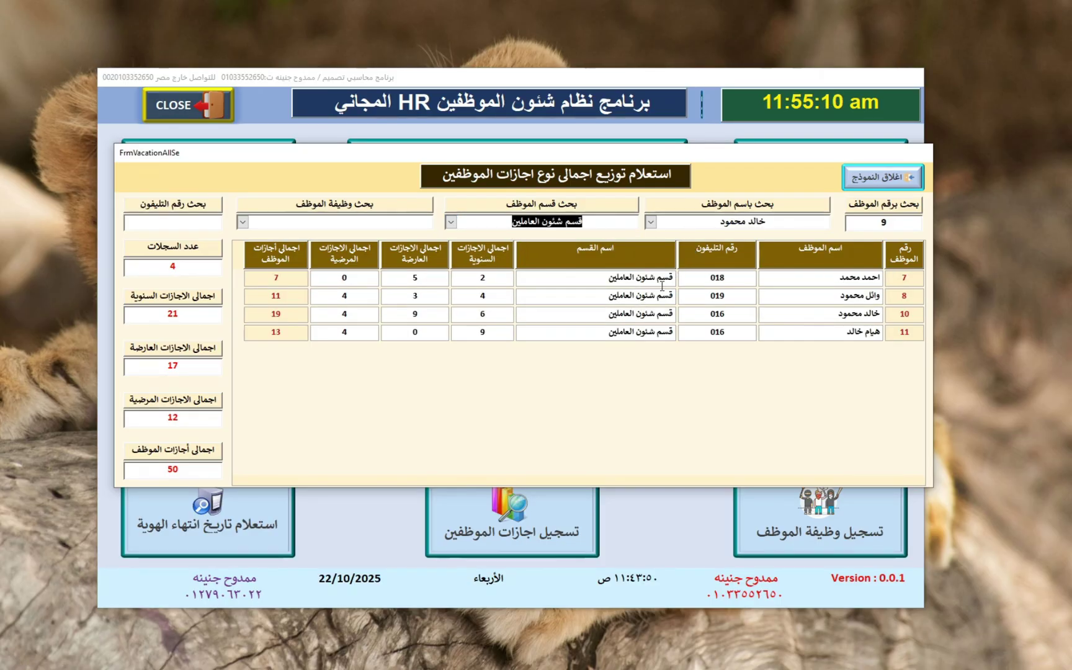
{"action": "left_click", "coordinate": [806, 276]}
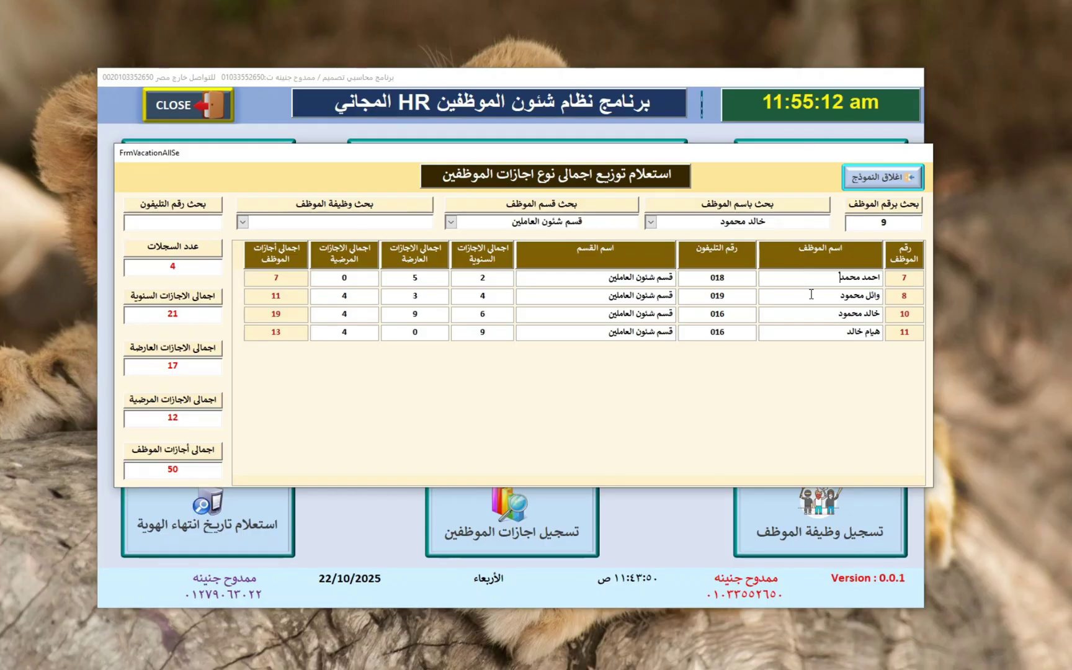
{"action": "left_click", "coordinate": [816, 313]}
{"action": "double_click", "coordinate": [483, 278]}
{"action": "left_click", "coordinate": [483, 296]}
{"action": "left_click", "coordinate": [385, 280]}
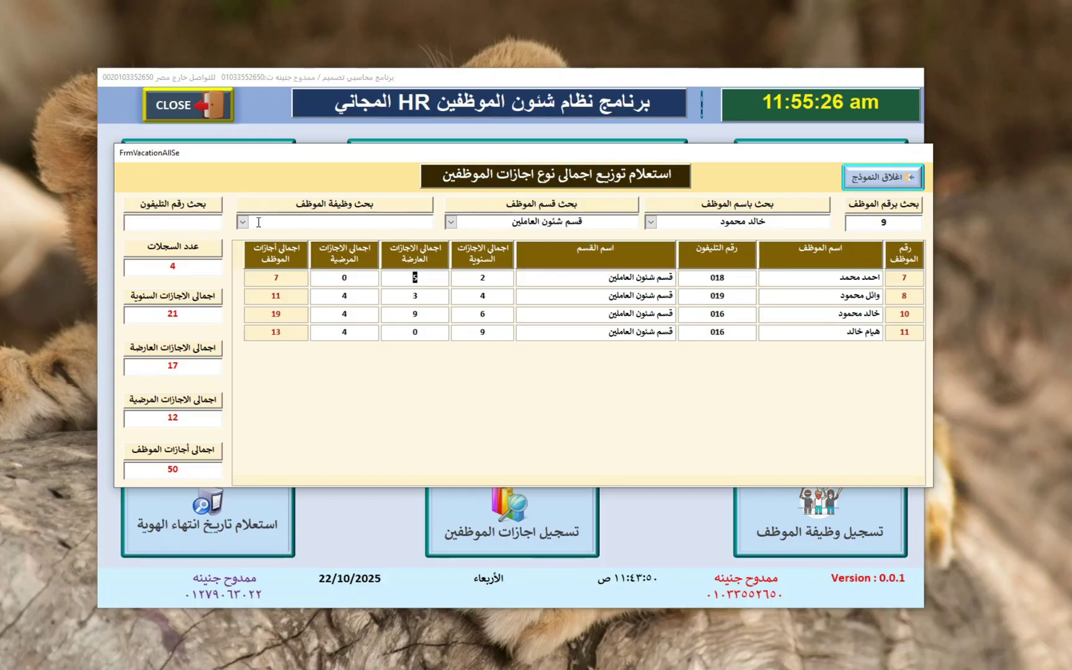
Filter totals by job title محاسب عام and review both rows' totals of 7 and 11.
{"action": "left_click", "coordinate": [243, 222]}
{"action": "left_click", "coordinate": [314, 238]}
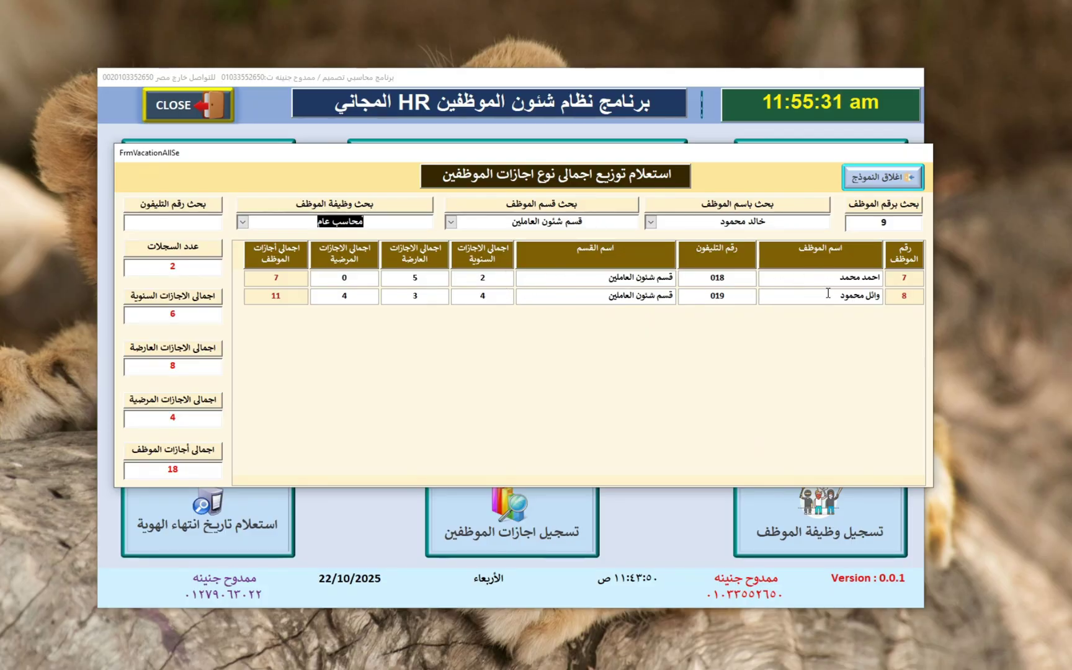
{"action": "left_click", "coordinate": [494, 279]}
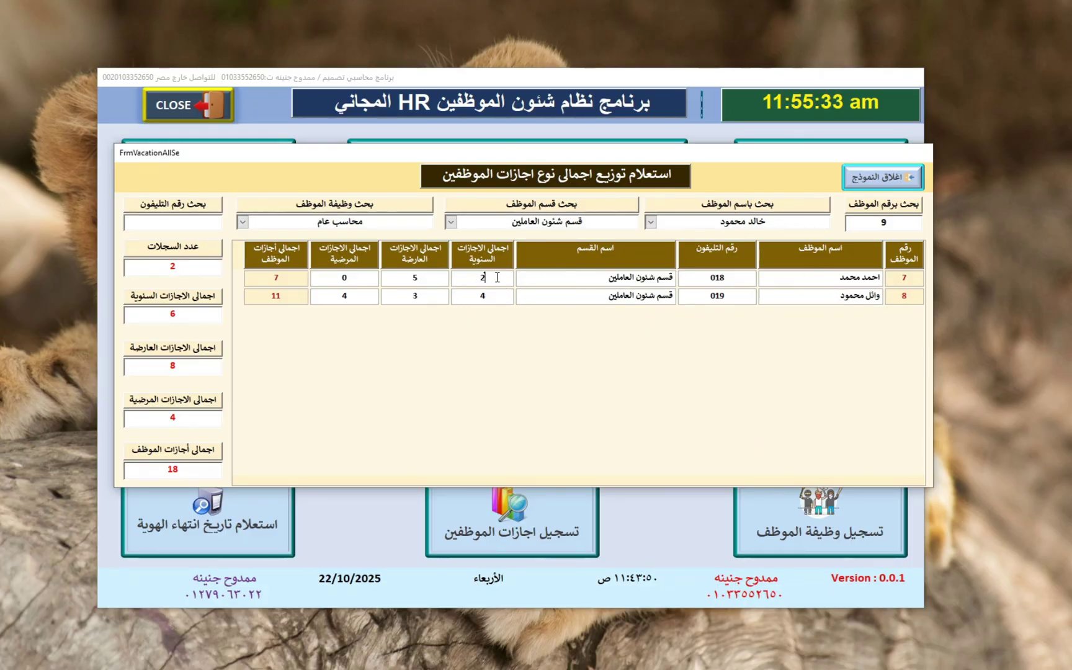
{"action": "left_click", "coordinate": [490, 299]}
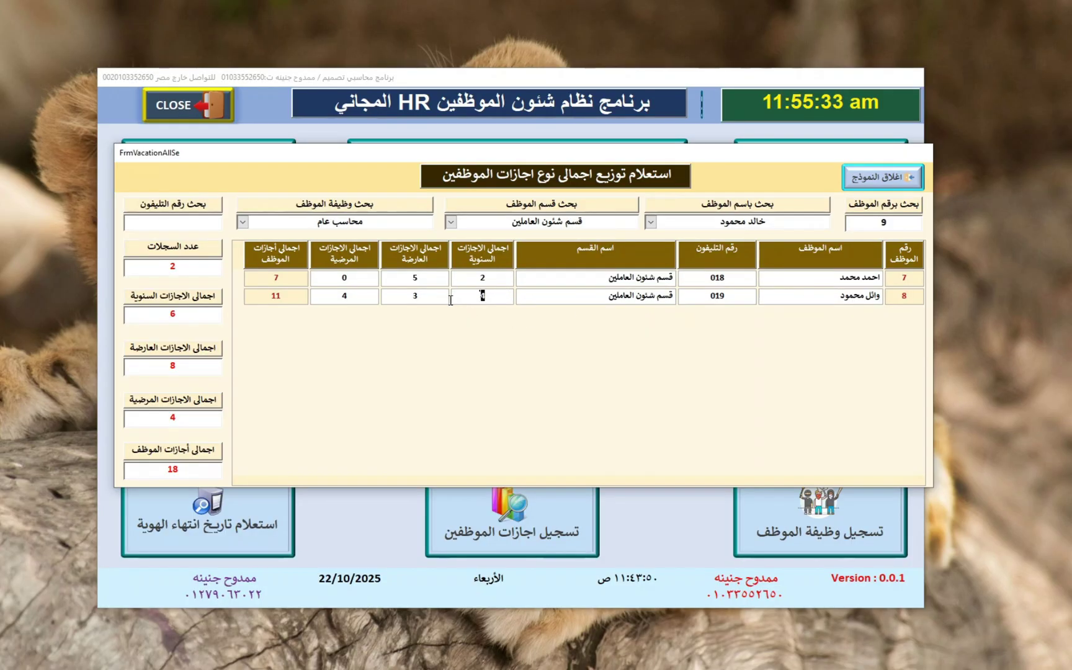
{"action": "left_click", "coordinate": [395, 301]}
{"action": "left_click", "coordinate": [315, 301]}
{"action": "left_click", "coordinate": [262, 298]}
{"action": "left_click", "coordinate": [286, 281]}
Search by phone 019, then 018, clear the filter and close the totals inquiry.
{"action": "left_click", "coordinate": [172, 222]}
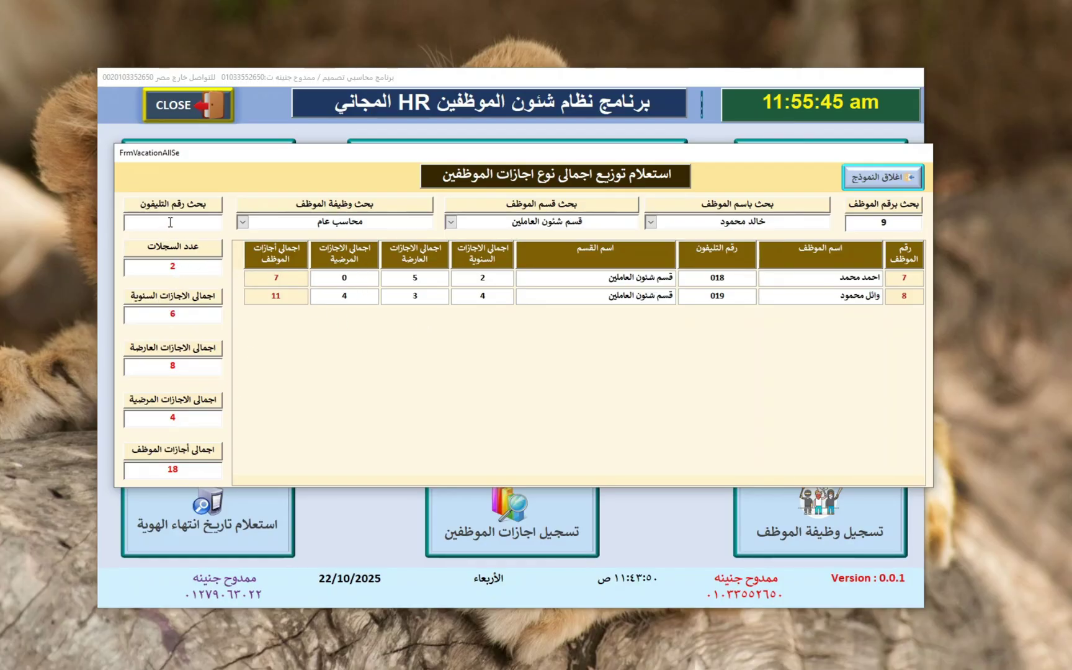
{"action": "type", "text": "019"}
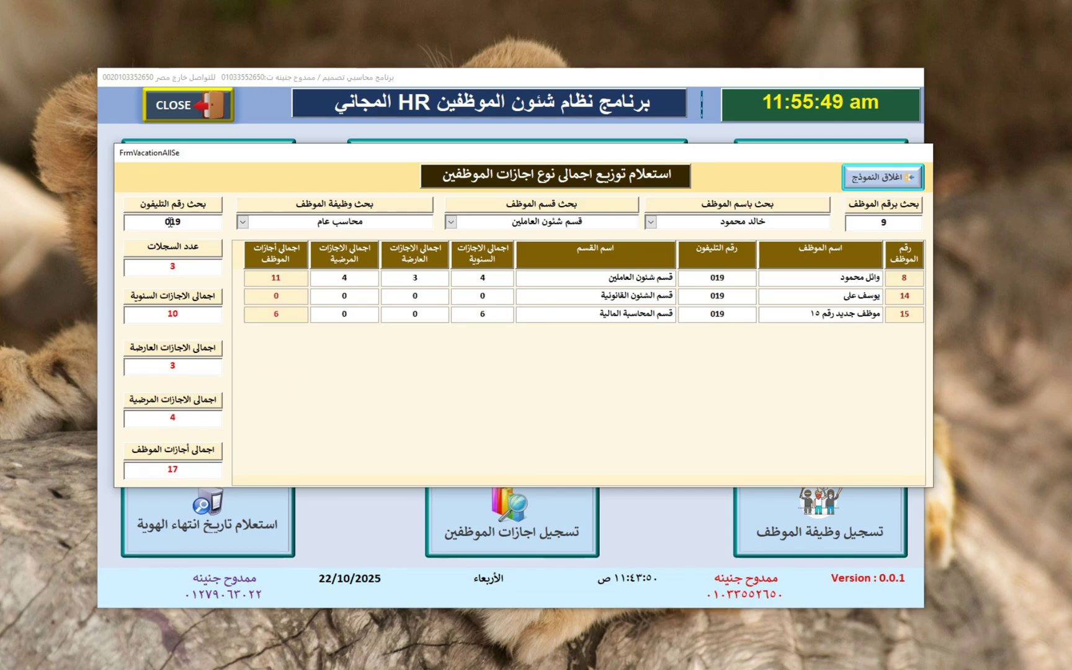
{"action": "key", "text": "BackSpace"}
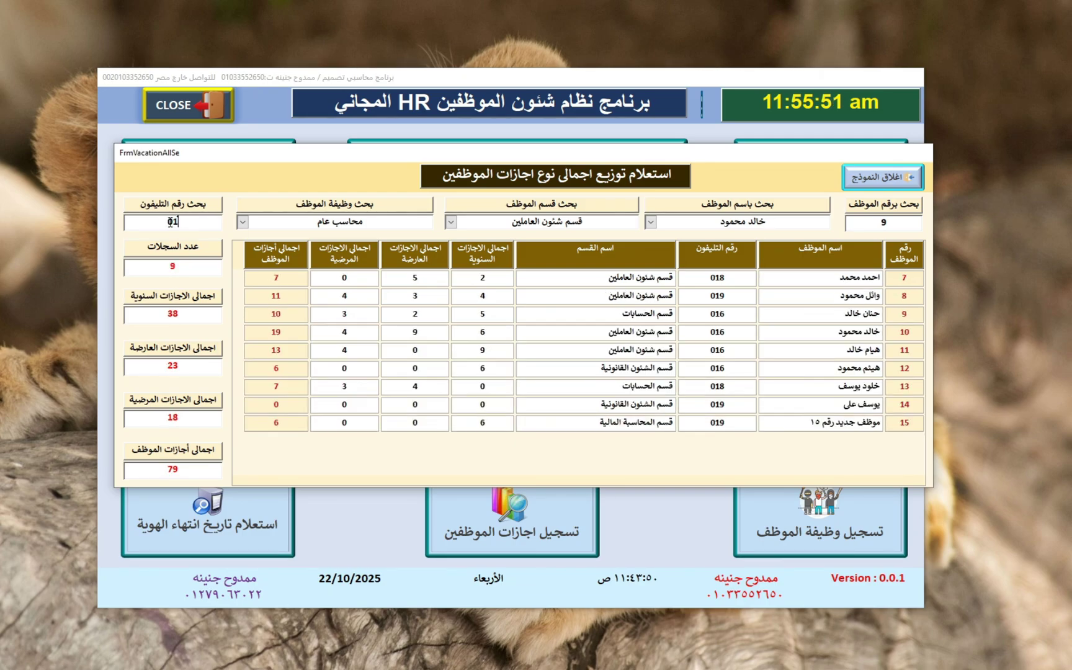
{"action": "type", "text": "8"}
{"action": "key", "text": "BackSpace"}
{"action": "key", "text": "BackSpace"}
{"action": "key", "text": "BackSpace"}
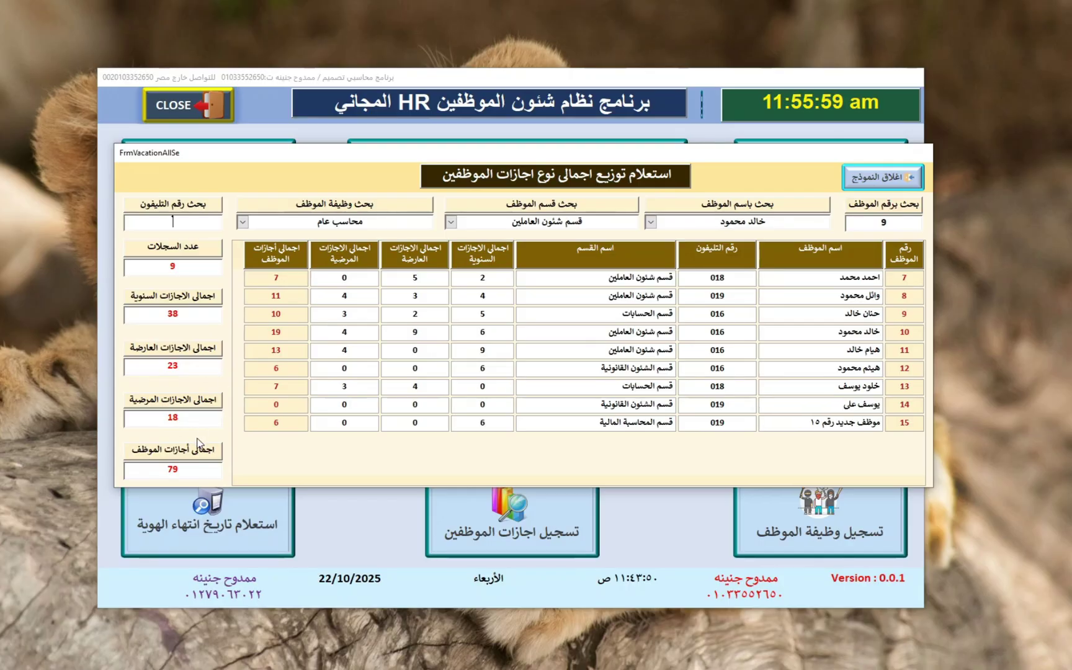
{"action": "left_click", "coordinate": [881, 178]}
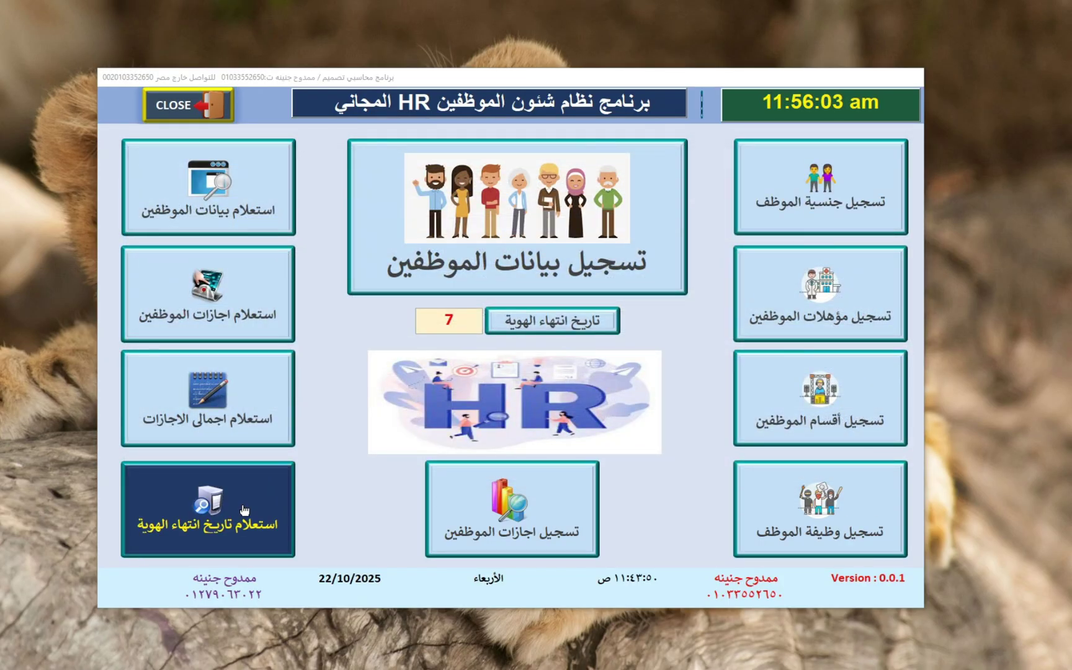
{"action": "left_click", "coordinate": [540, 507]}
Open and close the vacation registration form, vacations inquiry and total-vacations inquiry in turn.
{"action": "left_click", "coordinate": [718, 175]}
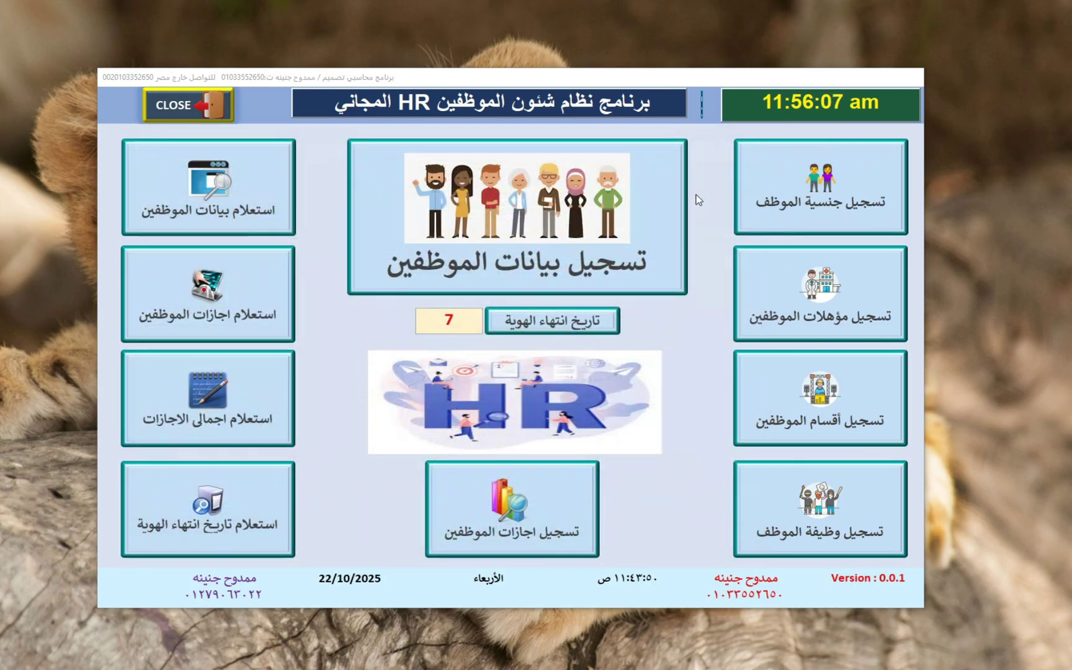
{"action": "left_click", "coordinate": [507, 522]}
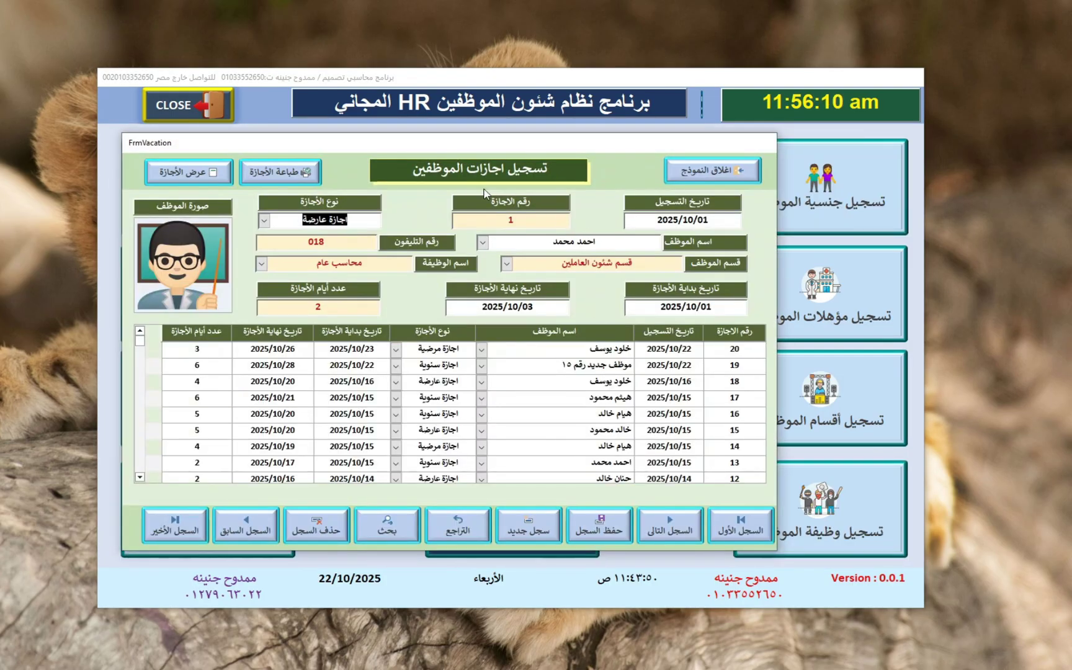
{"action": "left_click", "coordinate": [722, 164]}
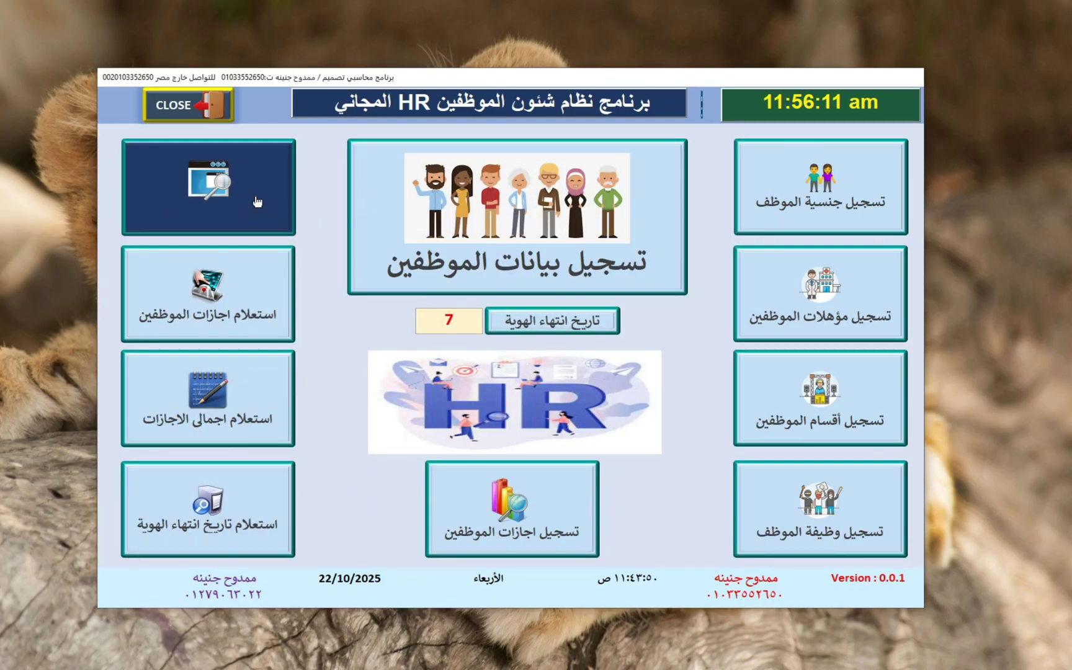
{"action": "left_click", "coordinate": [266, 199]}
{"action": "left_click", "coordinate": [737, 158]}
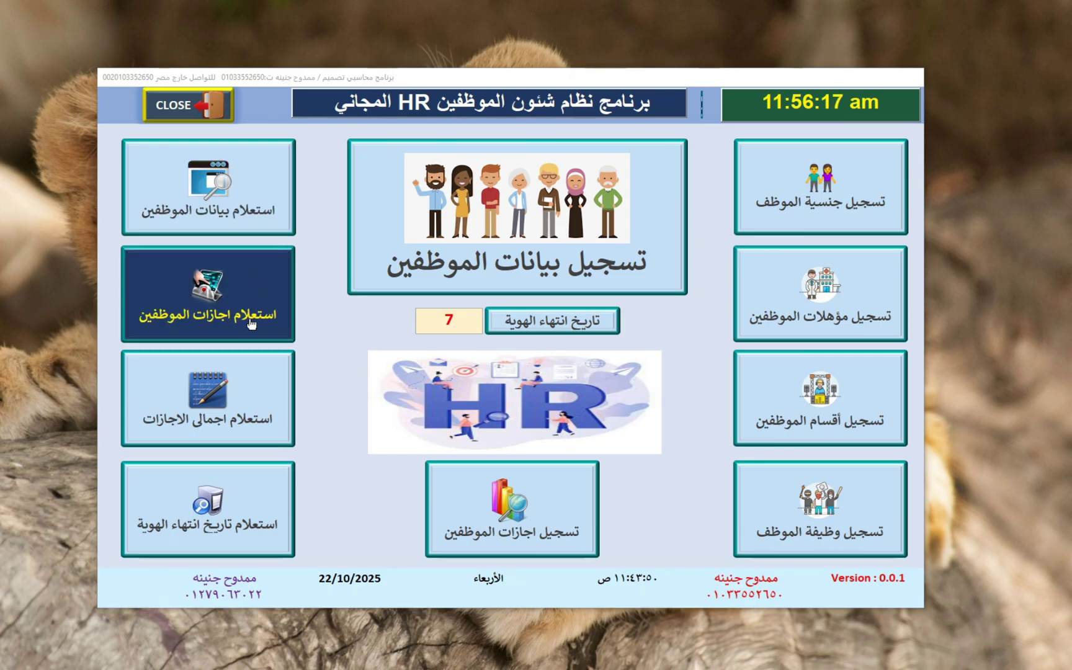
{"action": "left_click", "coordinate": [206, 308]}
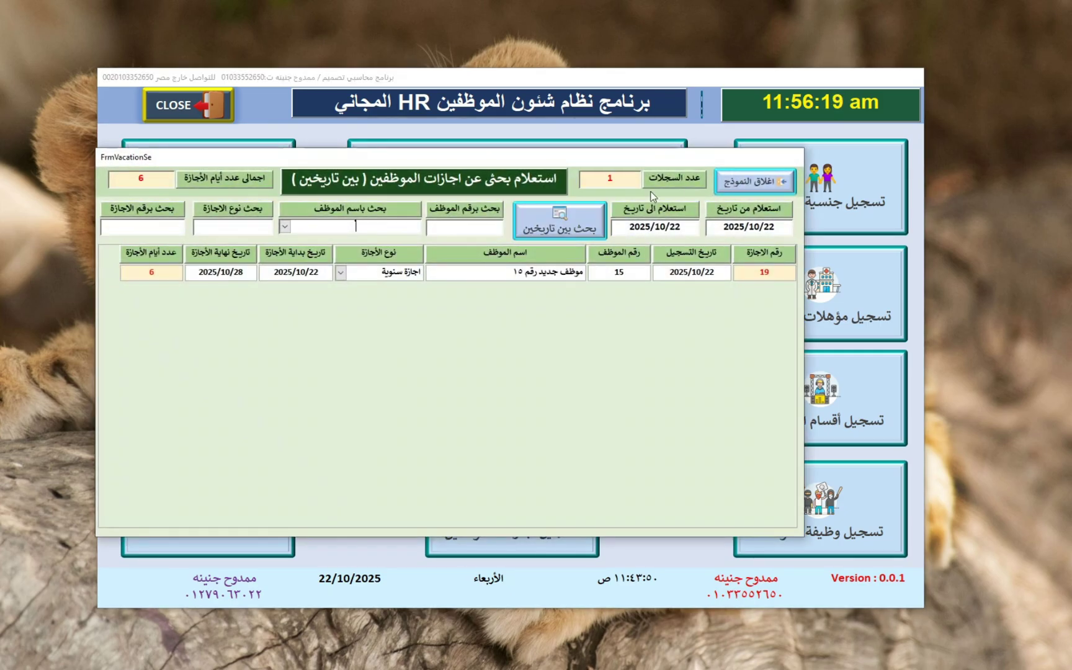
{"action": "left_click", "coordinate": [754, 178]}
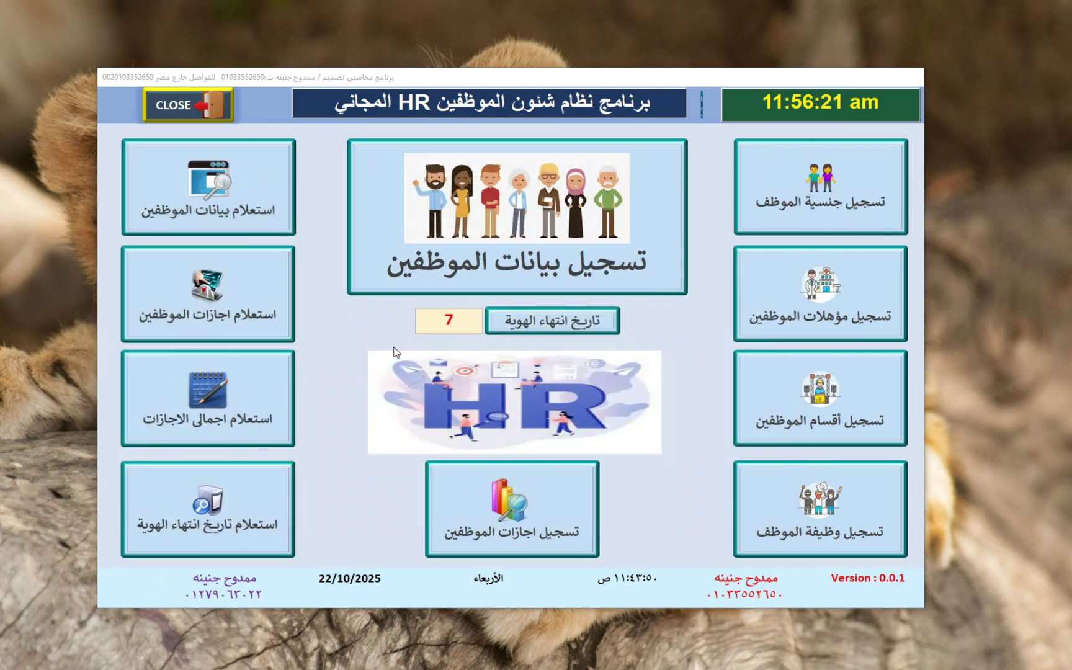
{"action": "left_click", "coordinate": [264, 402]}
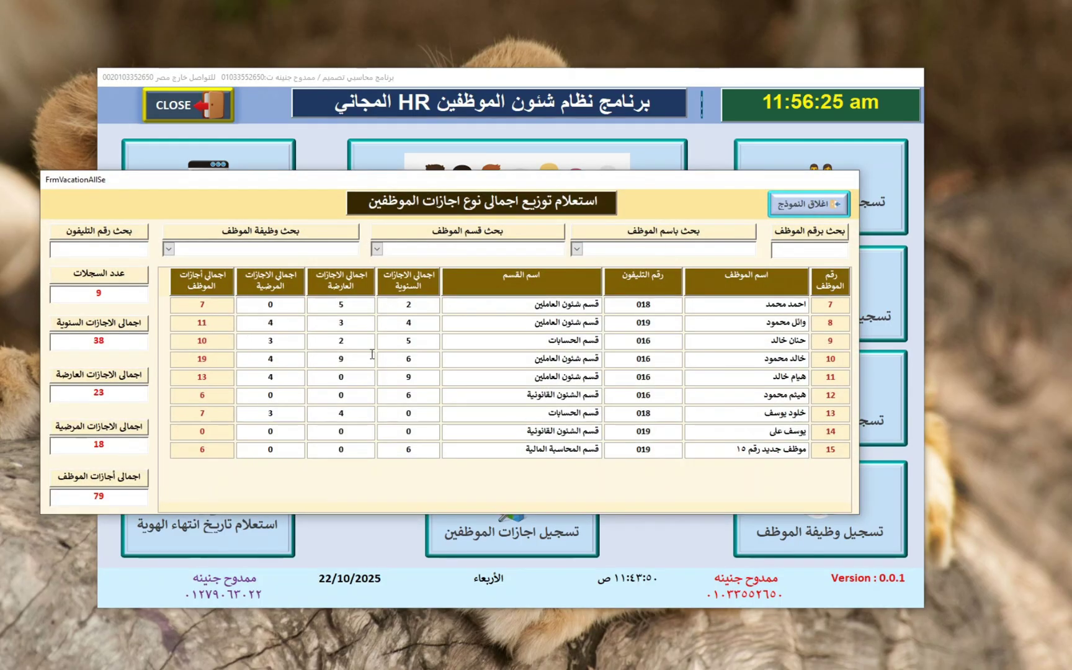
{"action": "left_click_drag", "start_coordinate": [692, 186], "coordinate": [753, 158]}
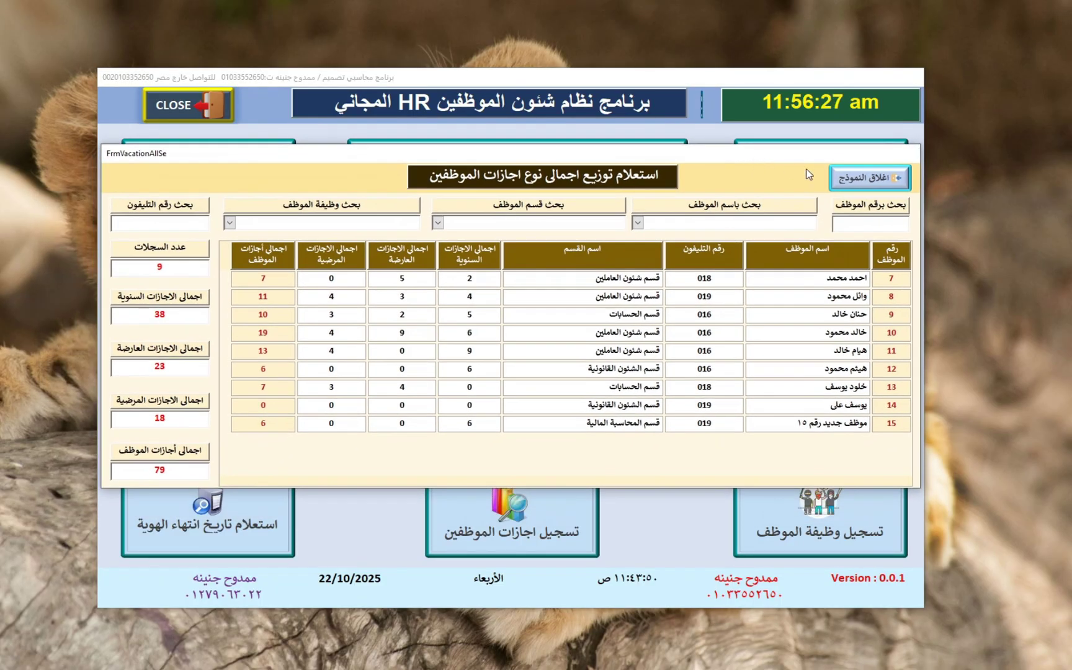
{"action": "left_click", "coordinate": [842, 180]}
Open the ID-expiration inquiry and filter it by قسم شئون العاملين, then by the accounts department.
{"action": "left_click", "coordinate": [251, 510]}
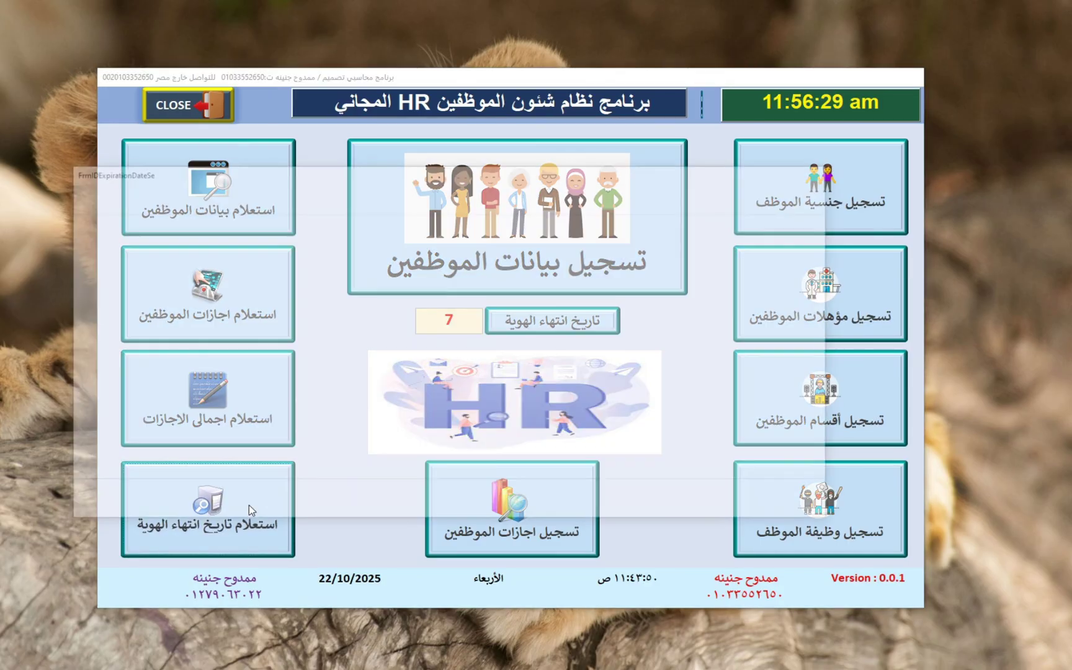
{"action": "left_click_drag", "start_coordinate": [635, 189], "coordinate": [694, 174]}
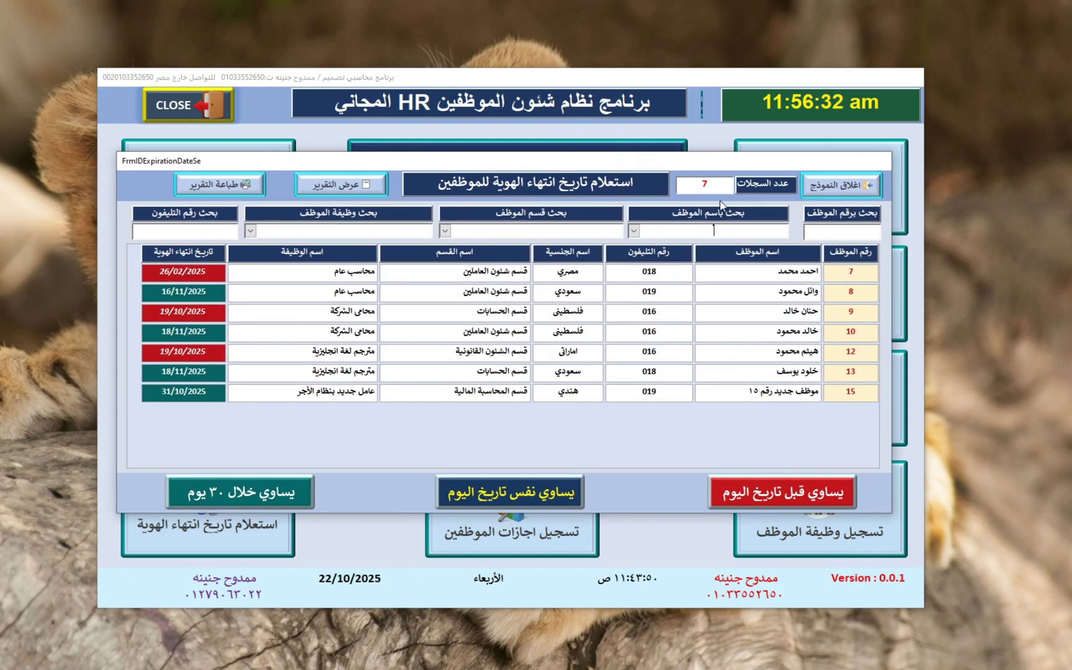
{"action": "left_click", "coordinate": [445, 231]}
{"action": "left_click", "coordinate": [527, 243]}
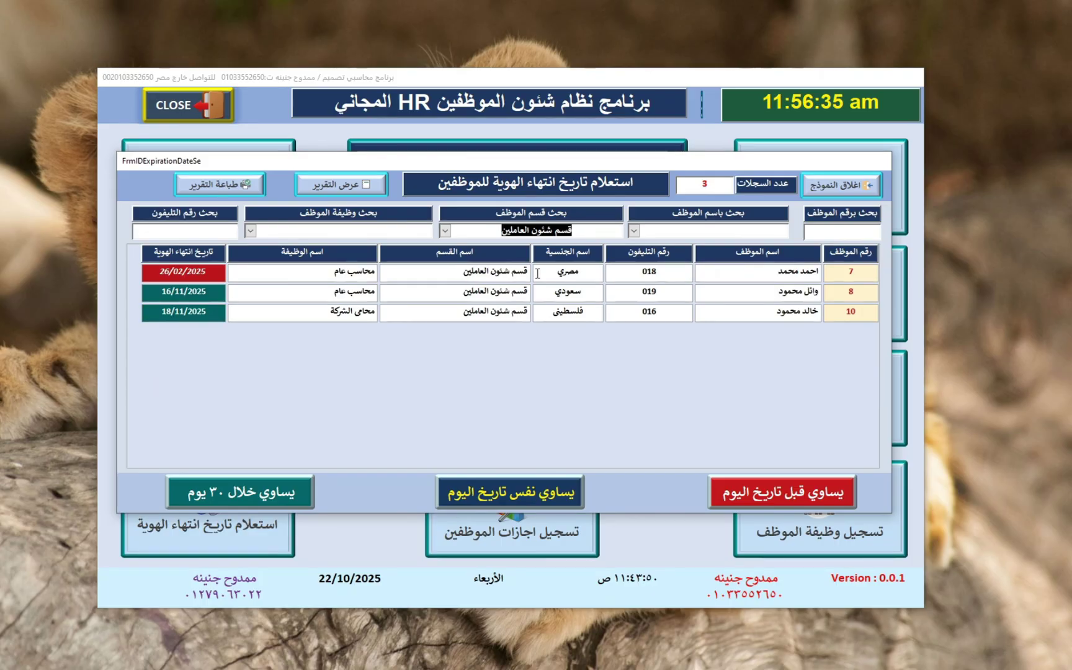
{"action": "left_click", "coordinate": [446, 231]}
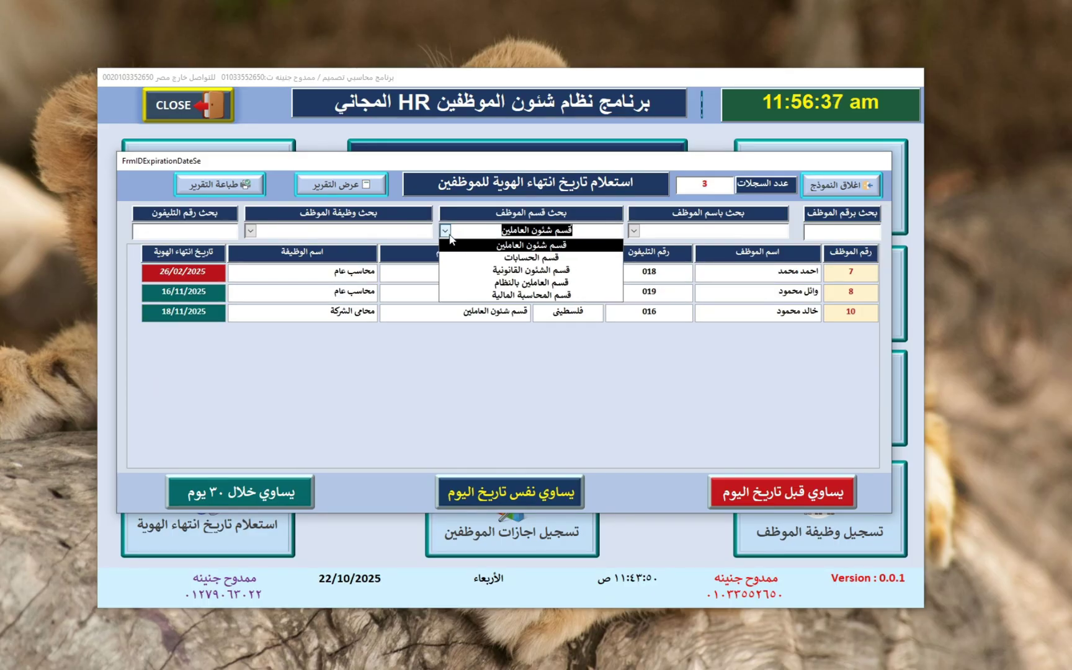
{"action": "left_click", "coordinate": [474, 257]}
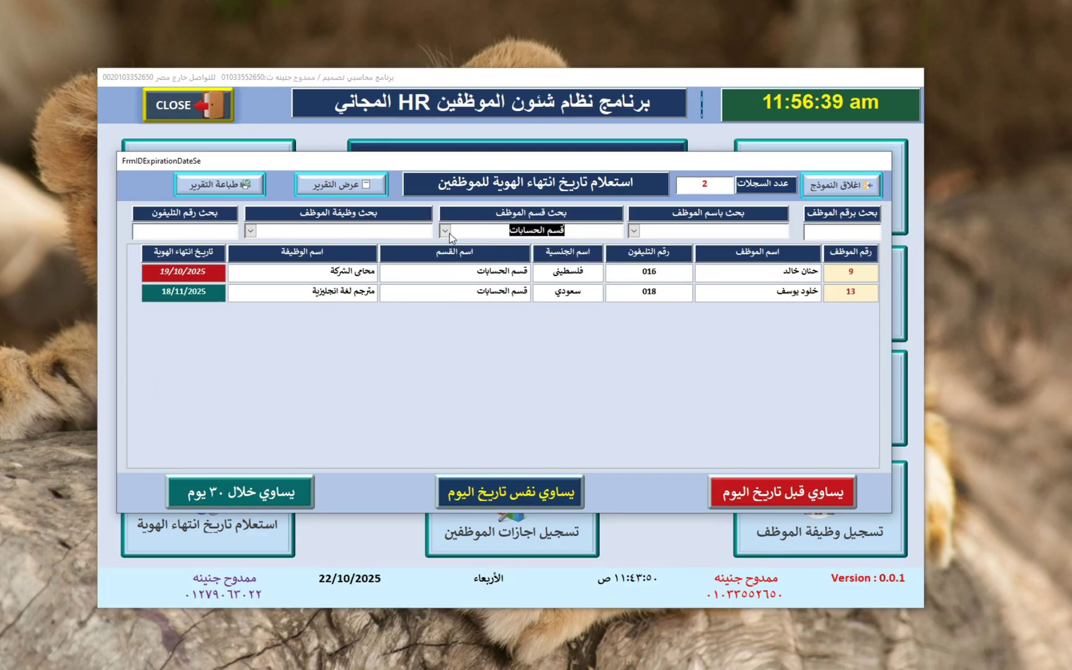
Filter by the legal affairs, system staff and financial accounting departments, then clear the department filter.
{"action": "left_click", "coordinate": [445, 230]}
{"action": "left_click", "coordinate": [466, 271]}
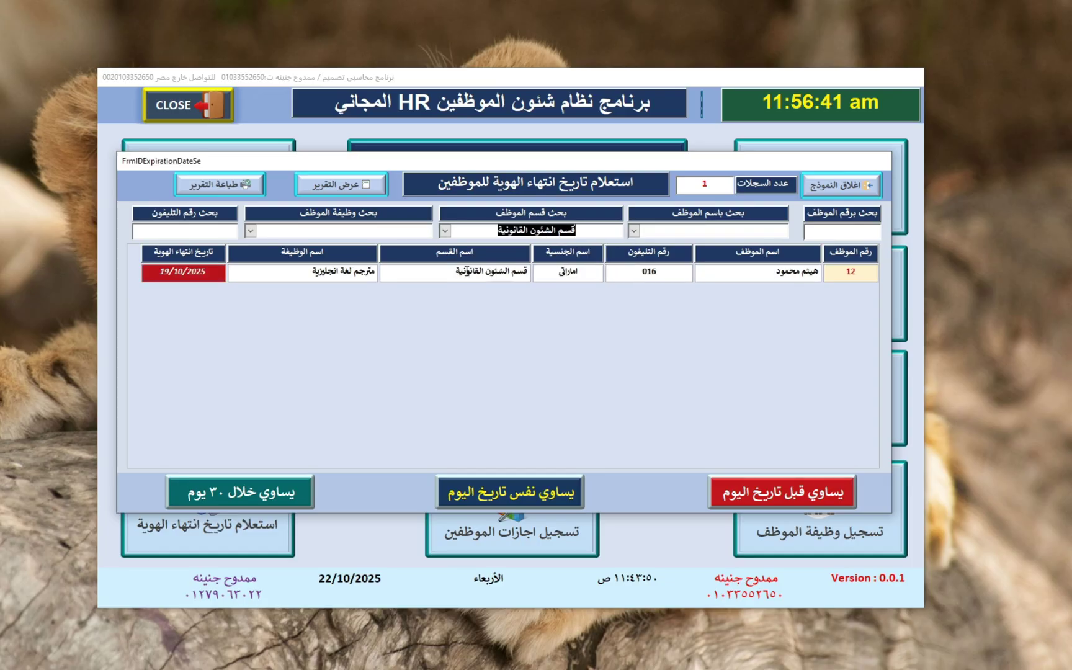
{"action": "left_click", "coordinate": [445, 231]}
{"action": "left_click", "coordinate": [477, 282]}
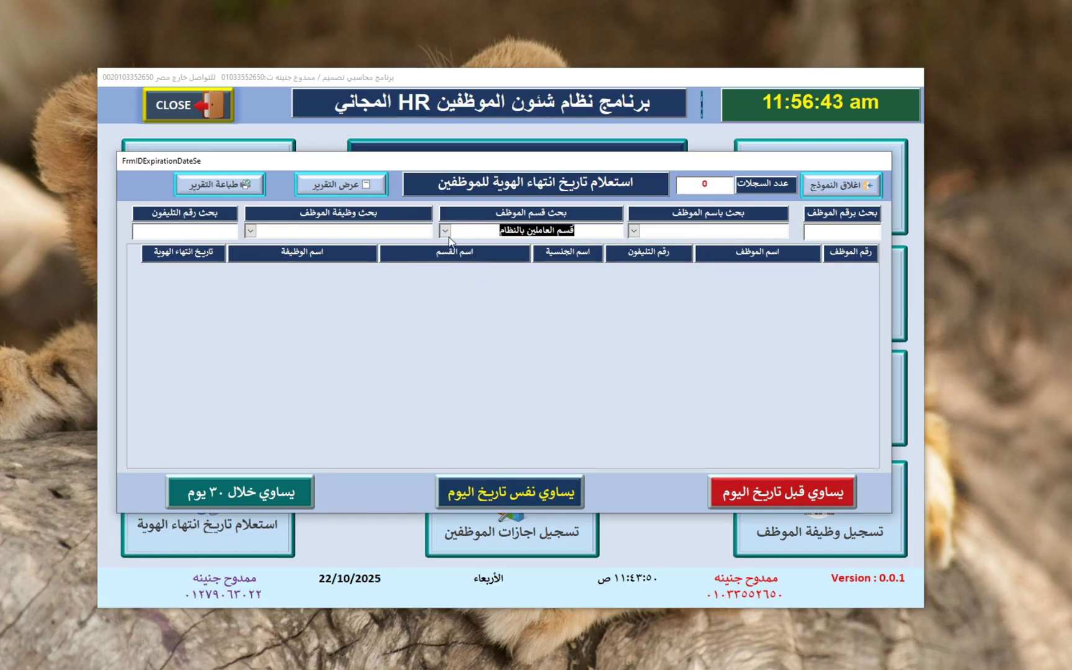
{"action": "left_click", "coordinate": [445, 231]}
{"action": "left_click", "coordinate": [497, 295]}
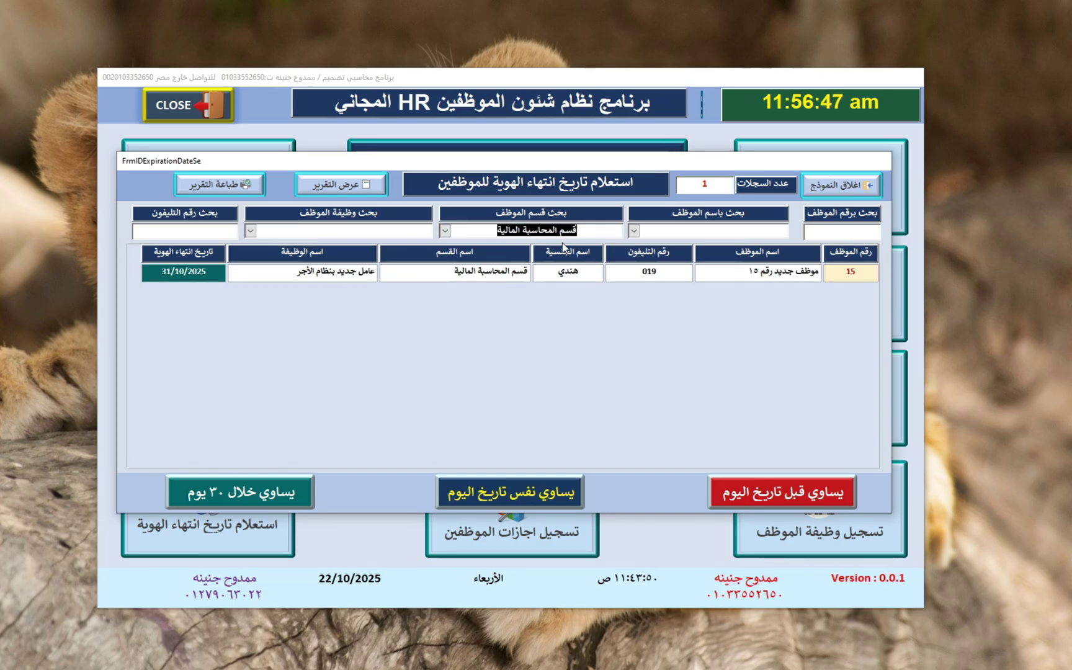
{"action": "key", "text": "Delete"}
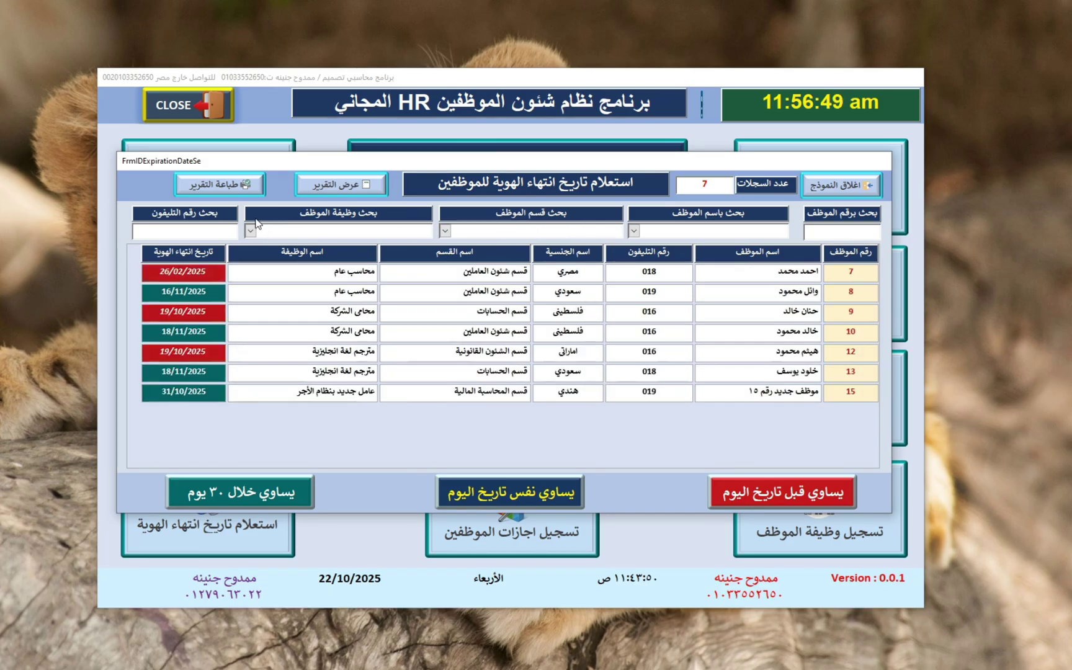
Filter the inquiry to the محاسب عام job title and preview the printable report.
{"action": "left_click", "coordinate": [251, 230]}
{"action": "left_click", "coordinate": [306, 248]}
{"action": "left_click", "coordinate": [341, 184]}
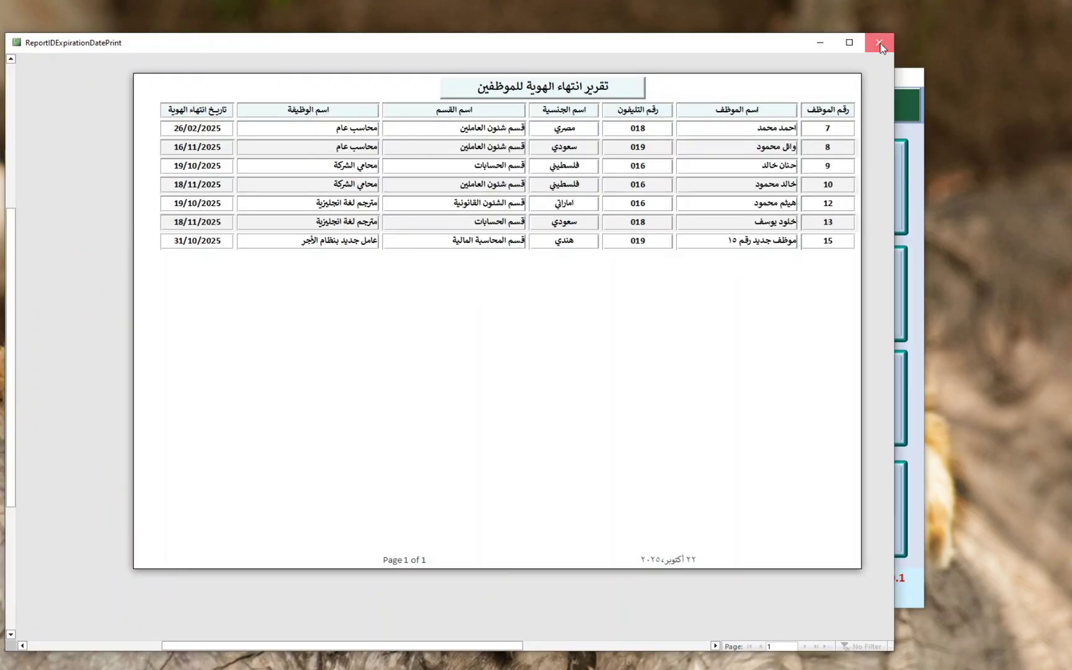
Close the report preview, open and dismiss the print options, and empty the job-title filter.
{"action": "left_click", "coordinate": [879, 43]}
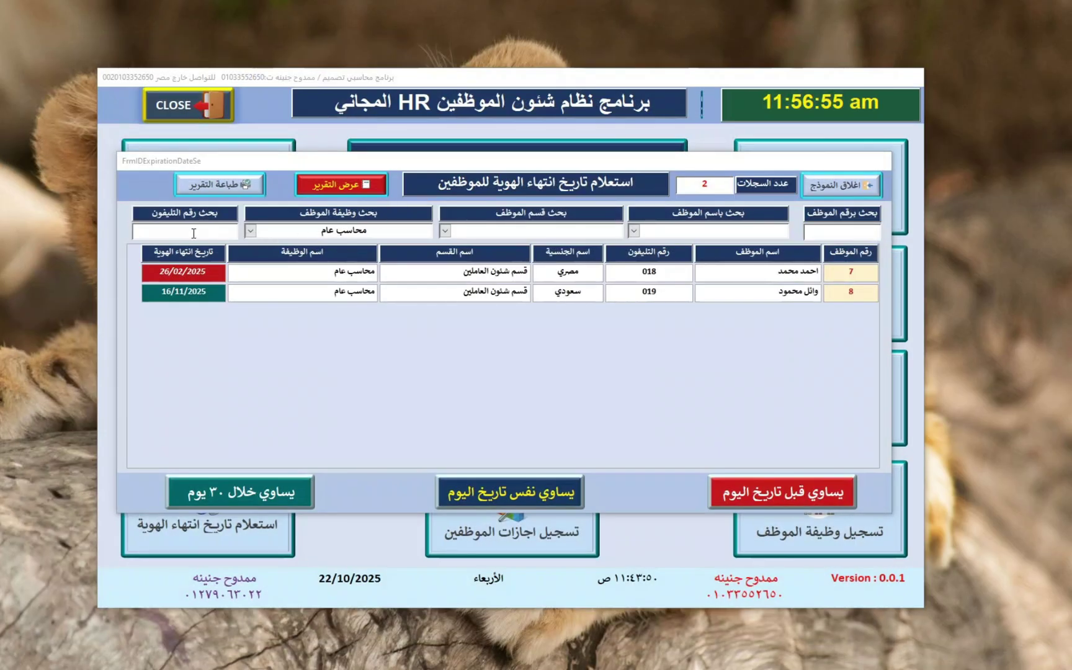
{"action": "left_click", "coordinate": [214, 186]}
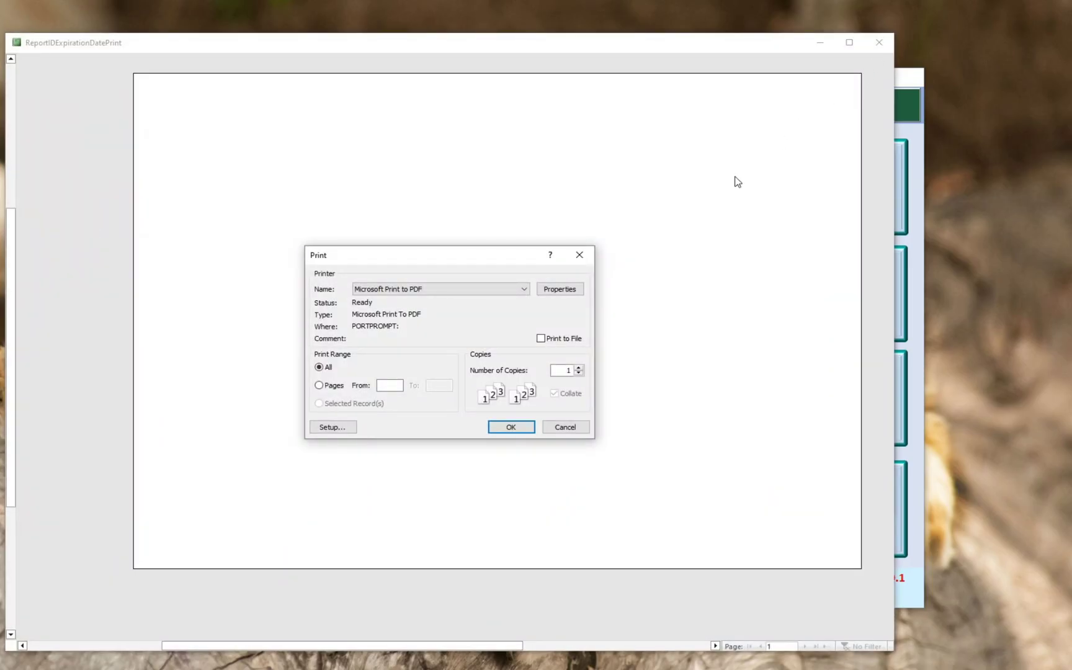
{"action": "left_click", "coordinate": [575, 428]}
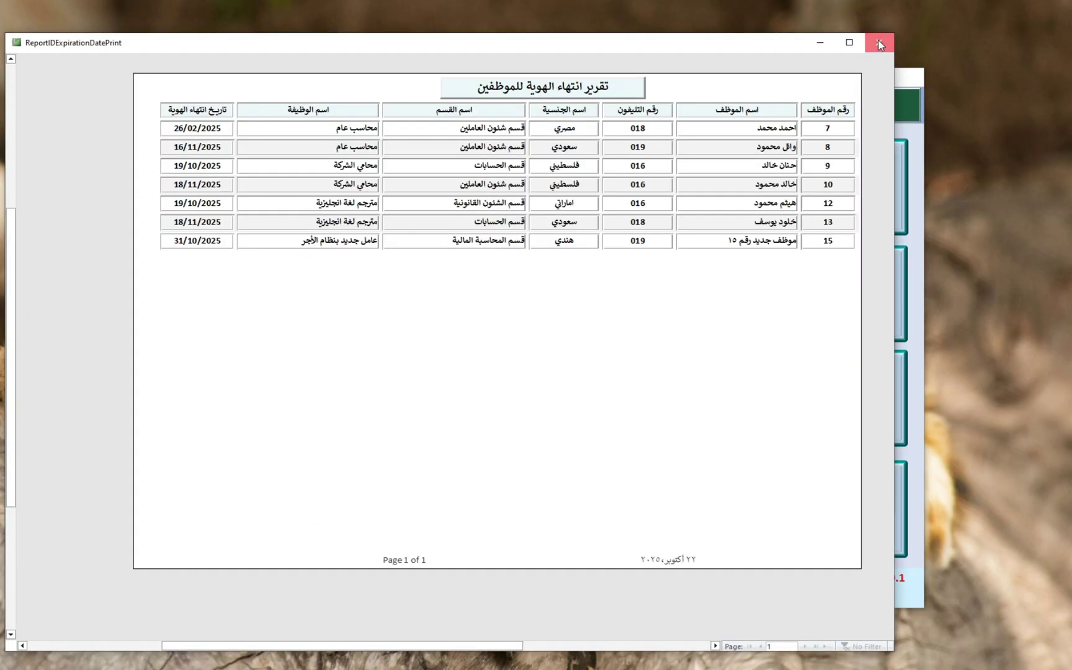
{"action": "left_click", "coordinate": [879, 44]}
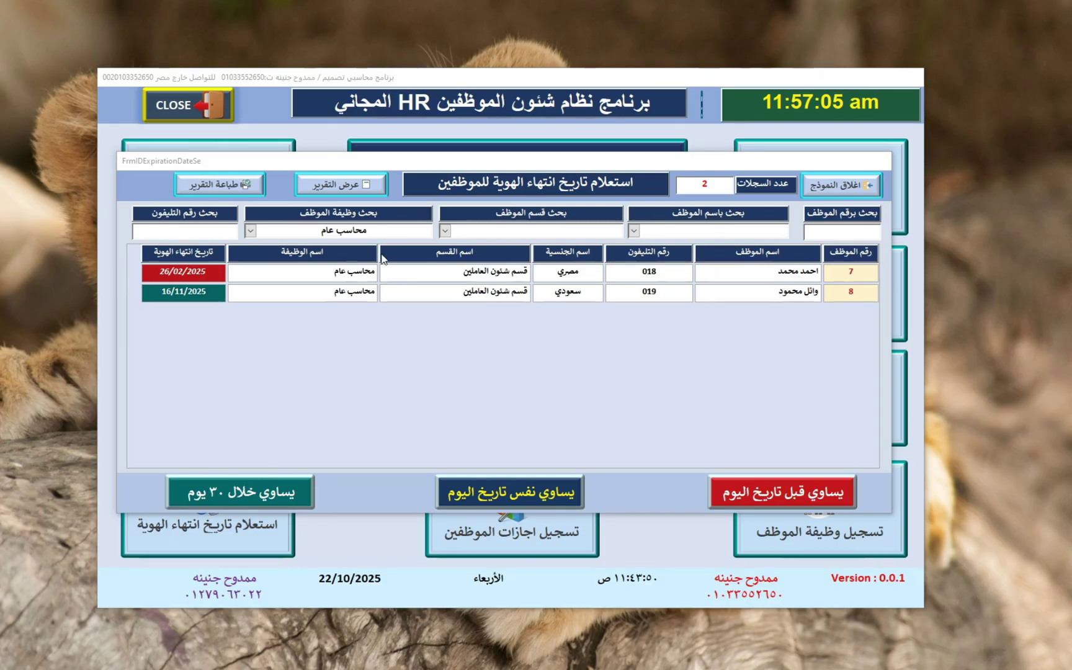
{"action": "double_click", "coordinate": [347, 230]}
{"action": "key", "text": "BackSpace"}
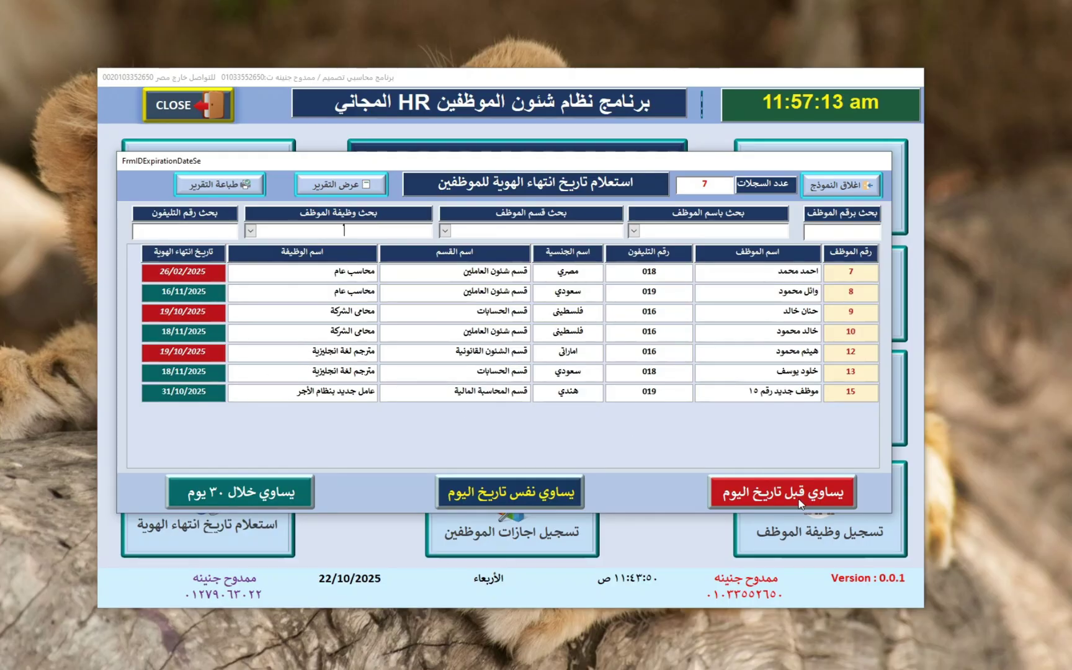
Step through the expiry-date cells of employees 1, 9, 12, 13 and 15.
{"action": "left_click", "coordinate": [156, 271]}
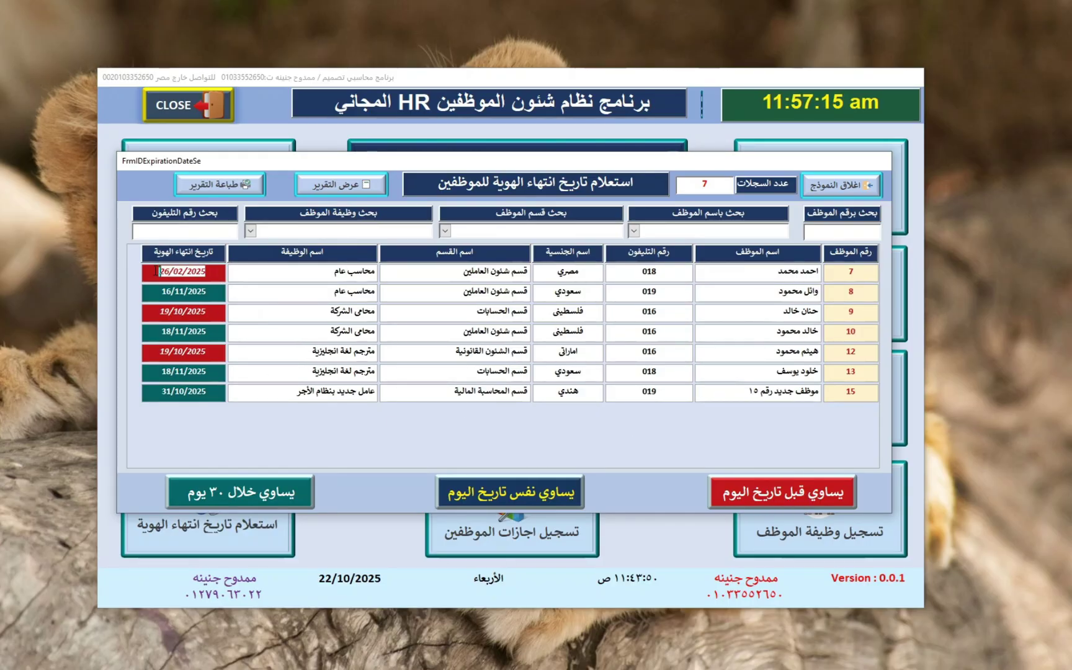
{"action": "left_click", "coordinate": [218, 314]}
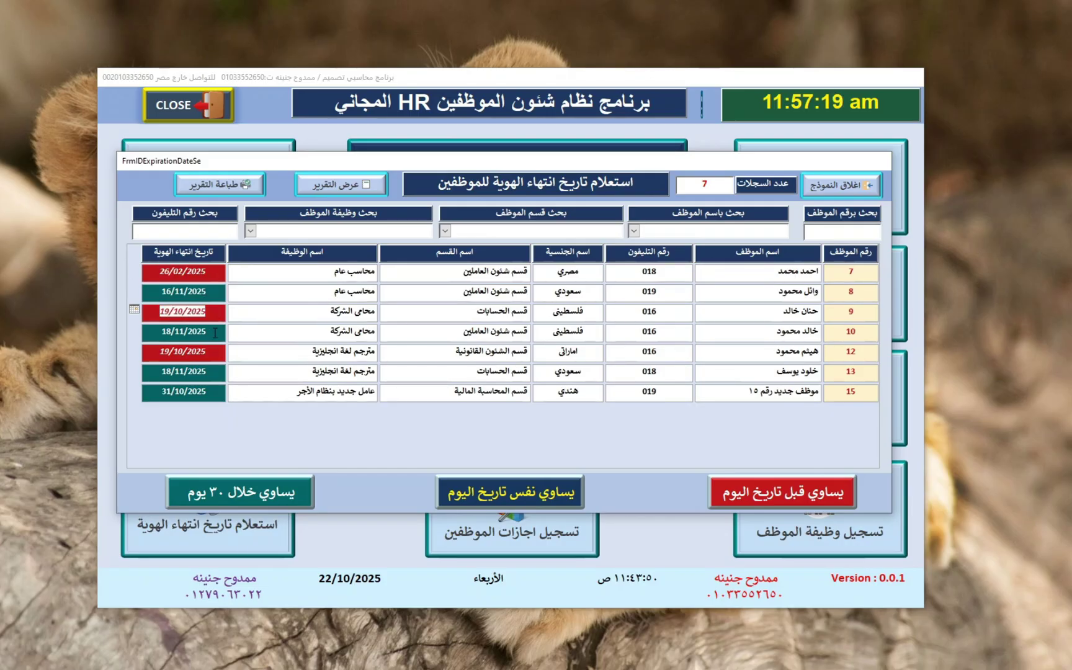
{"action": "left_click", "coordinate": [216, 352]}
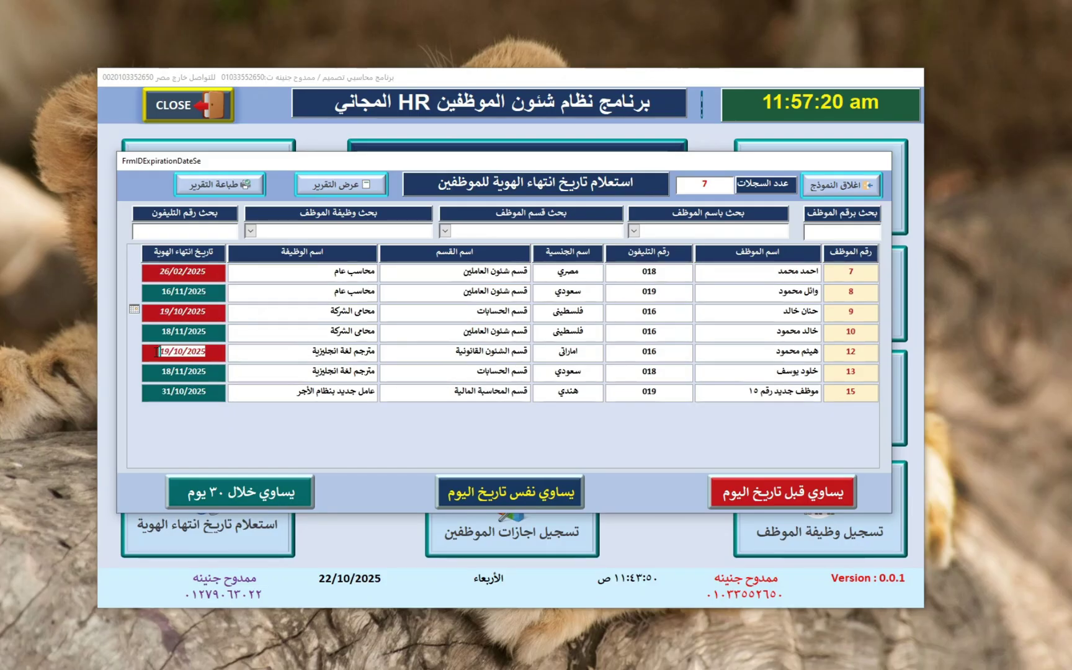
{"action": "left_click", "coordinate": [214, 370]}
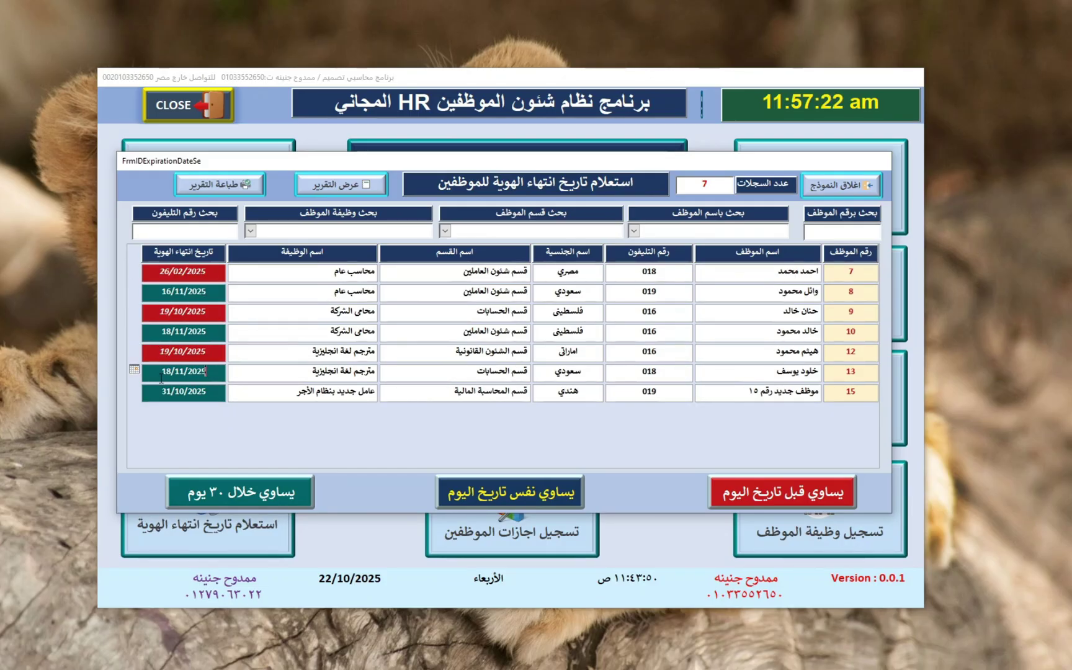
{"action": "left_click", "coordinate": [213, 389]}
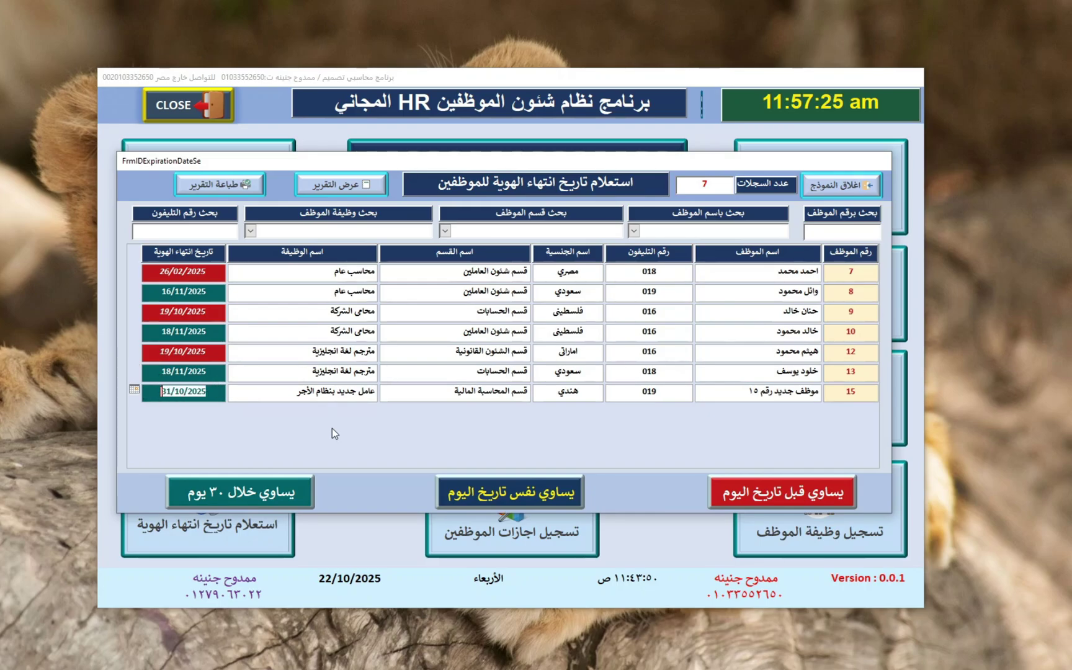
{"action": "left_click", "coordinate": [490, 498]}
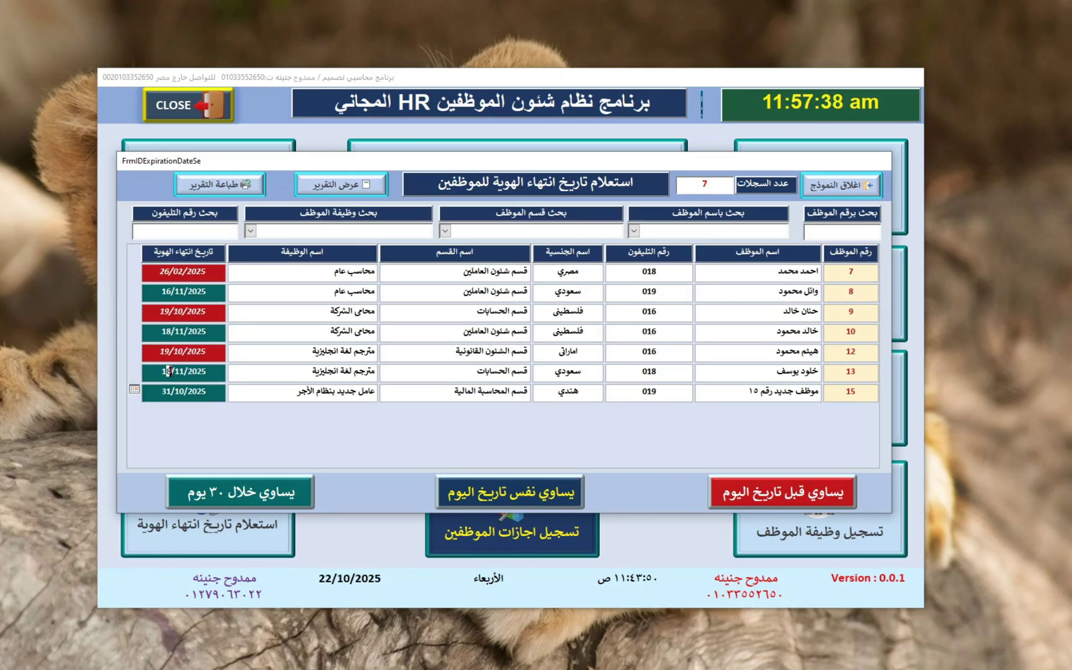
Change employee 13's ID expiry date to 22/10/2025.
{"action": "left_click", "coordinate": [163, 371]}
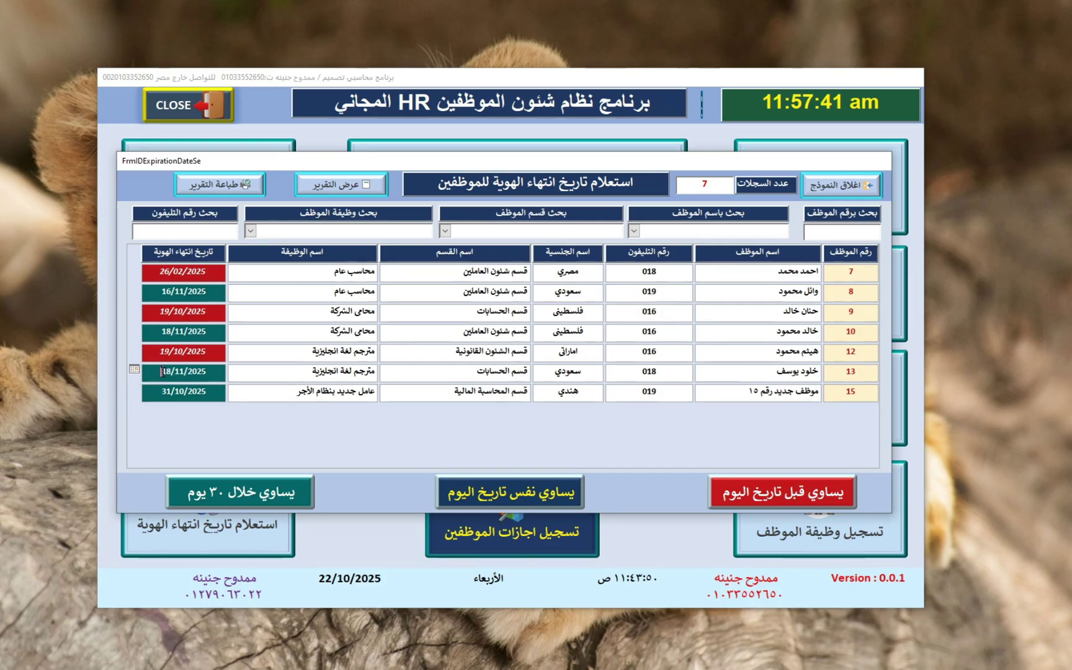
{"action": "type", "text": "22"}
{"action": "left_click", "coordinate": [181, 371]}
{"action": "type", "text": "0"}
{"action": "left_click", "coordinate": [200, 351]}
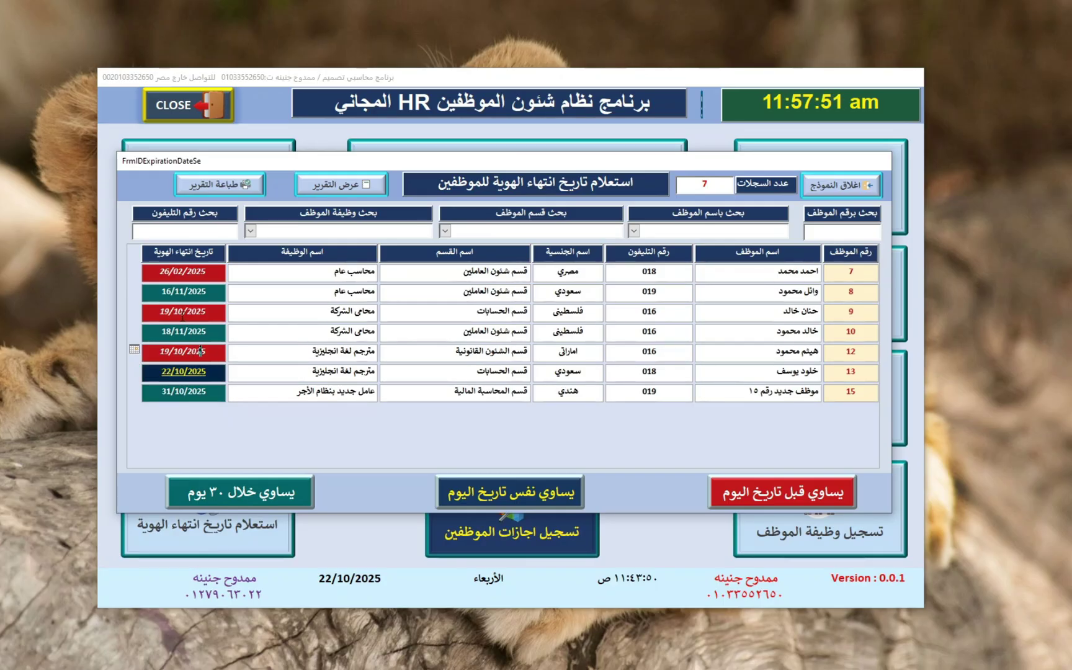
Replace employee 9's ID expiry date with 22/10/2025.
{"action": "left_click", "coordinate": [153, 371]}
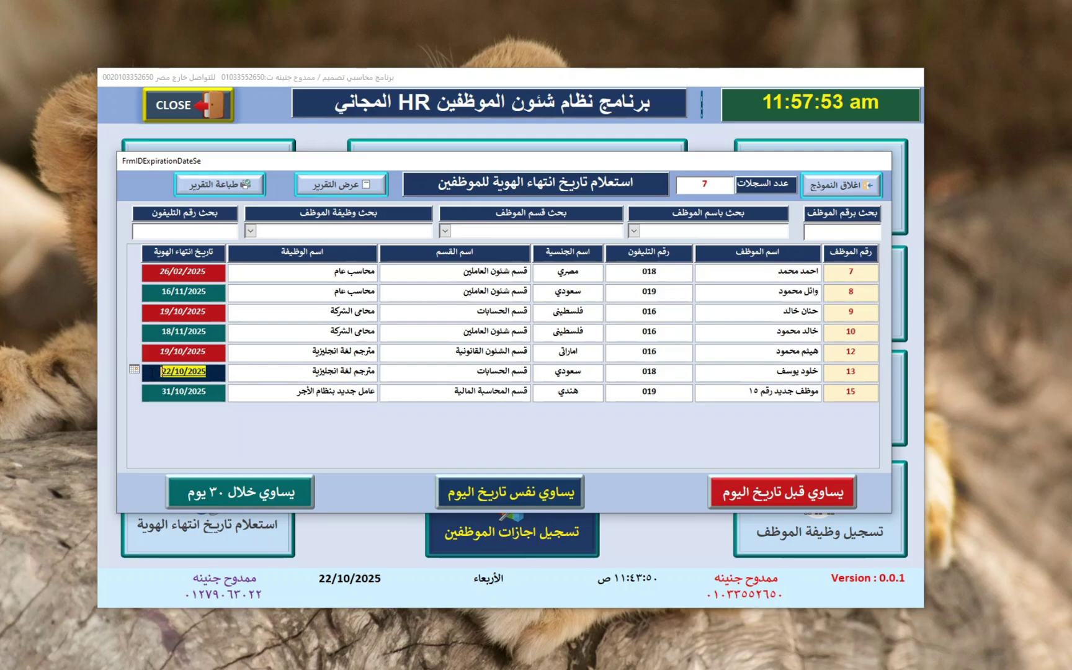
{"action": "left_click_drag", "start_coordinate": [206, 312], "coordinate": [127, 312]}
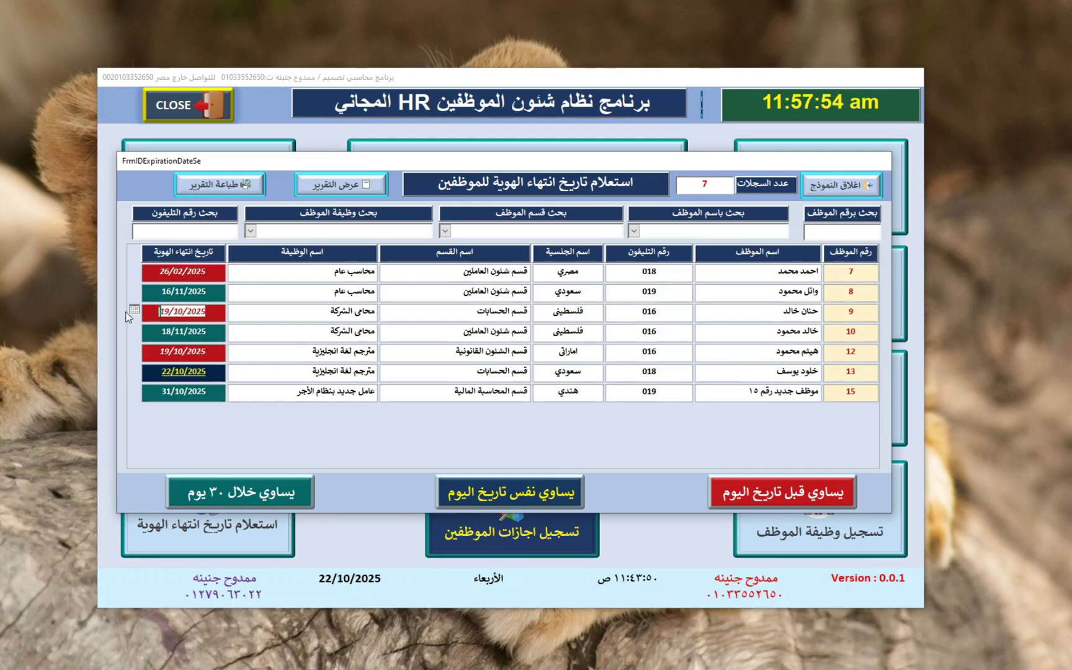
{"action": "type", "text": "22/10/2025"}
{"action": "left_click", "coordinate": [184, 332]}
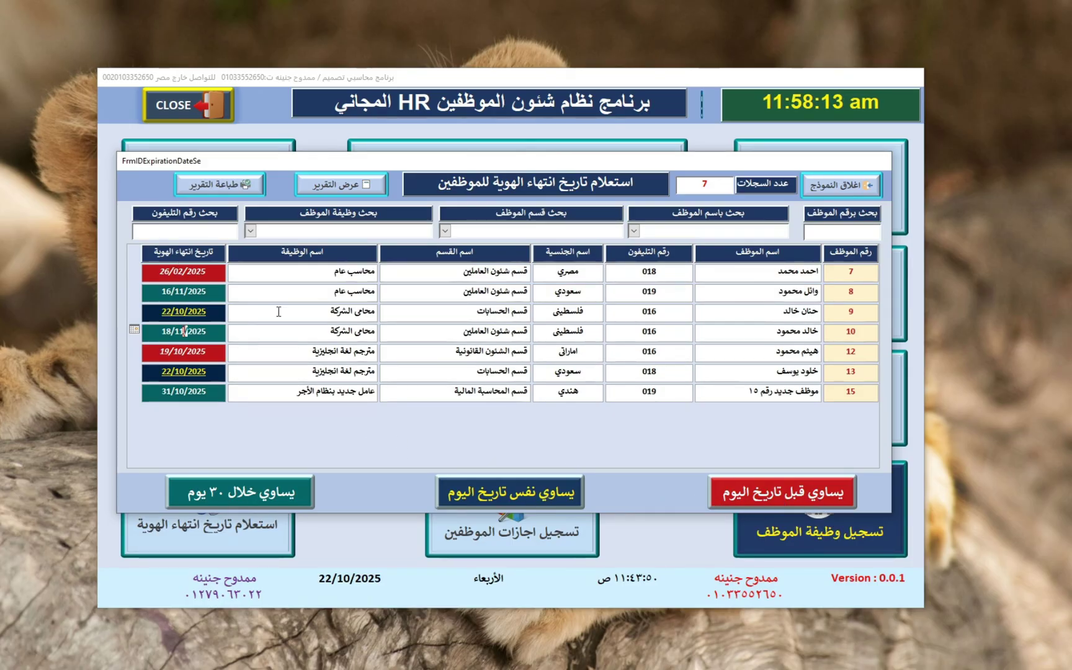
Review employees 9 and 15's expiry dates, then close the ID-expiration inquiry.
{"action": "left_click", "coordinate": [214, 312]}
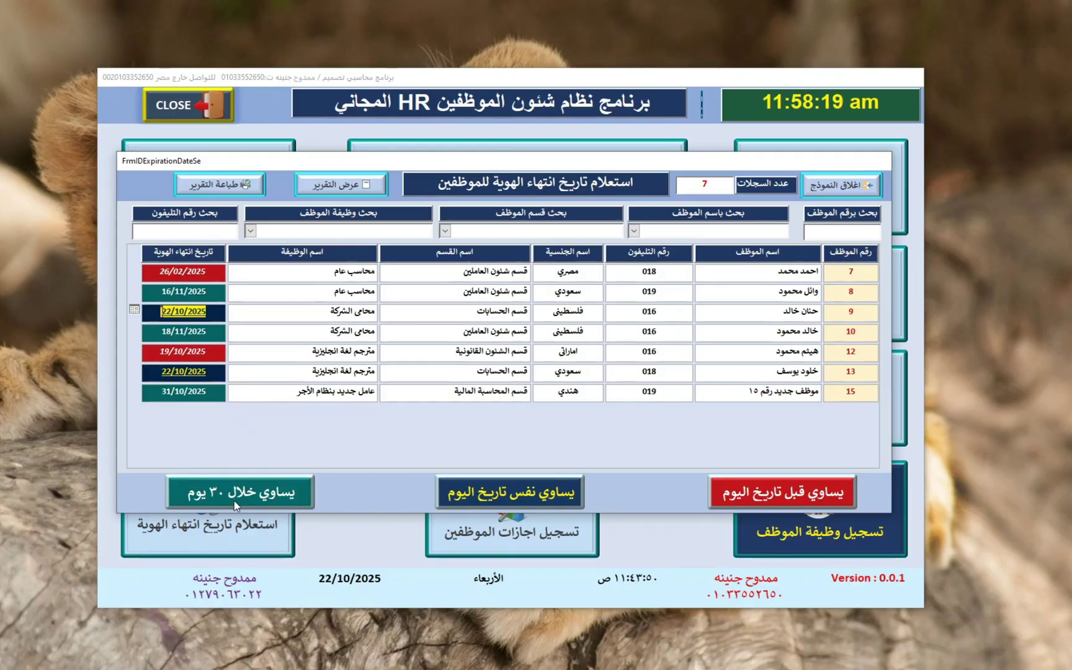
{"action": "left_click", "coordinate": [200, 391]}
{"action": "left_click_drag", "start_coordinate": [200, 391], "coordinate": [170, 386]}
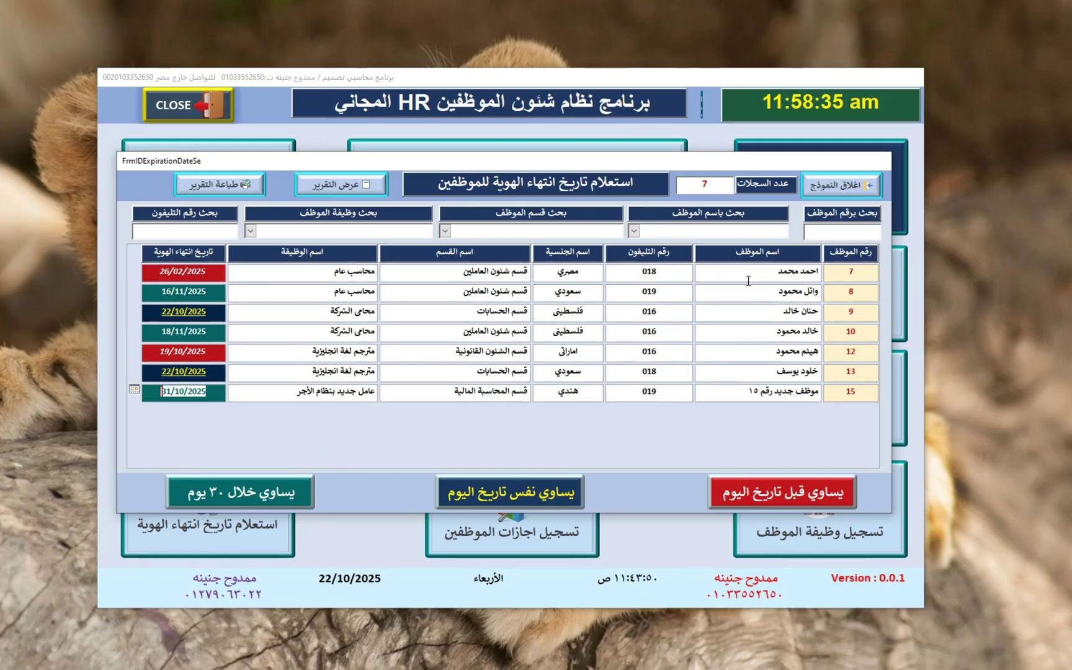
{"action": "left_click", "coordinate": [851, 188]}
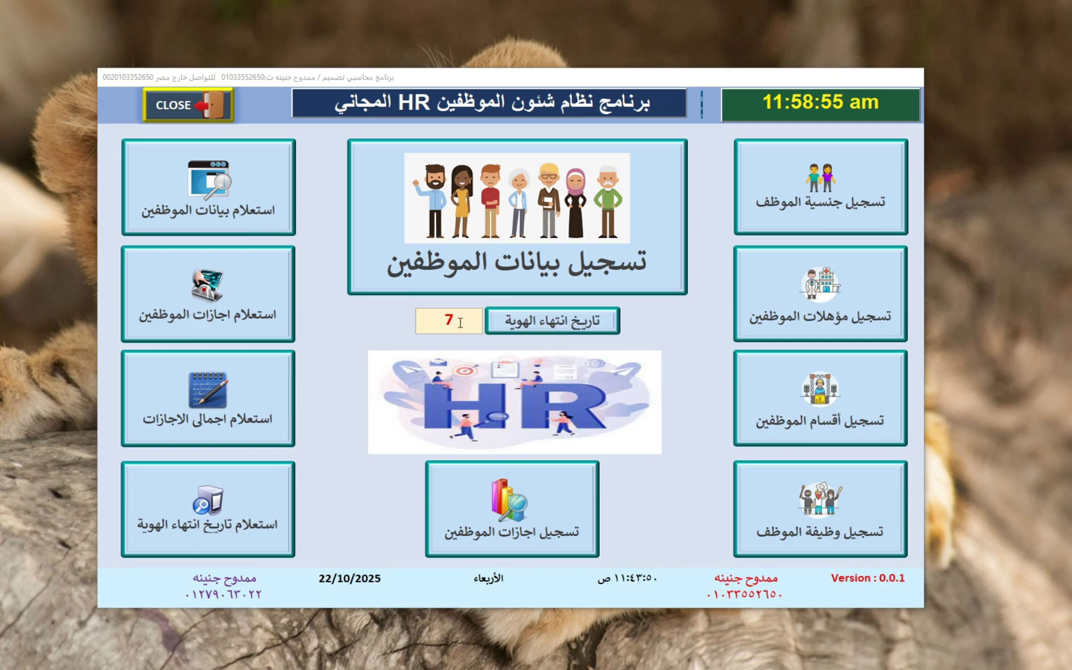
Reopen the ID-expiration inquiry and check its report preview for the updated 22/10/2025 dates.
{"action": "left_click", "coordinate": [553, 334]}
{"action": "left_click_drag", "start_coordinate": [593, 170], "coordinate": [647, 170]}
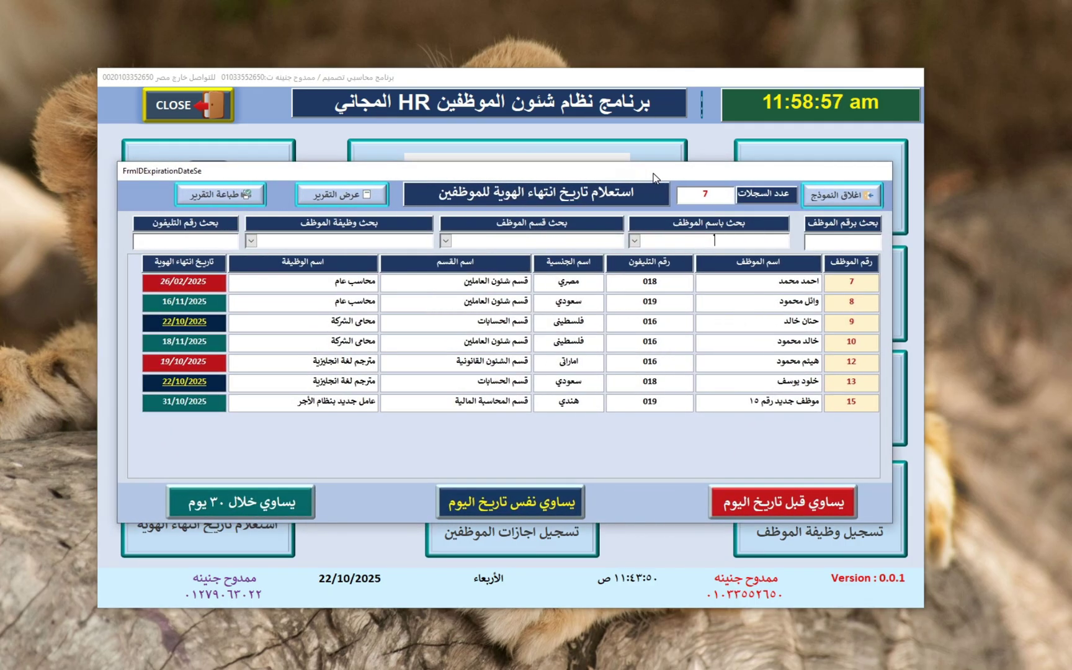
{"action": "left_click", "coordinate": [338, 196]}
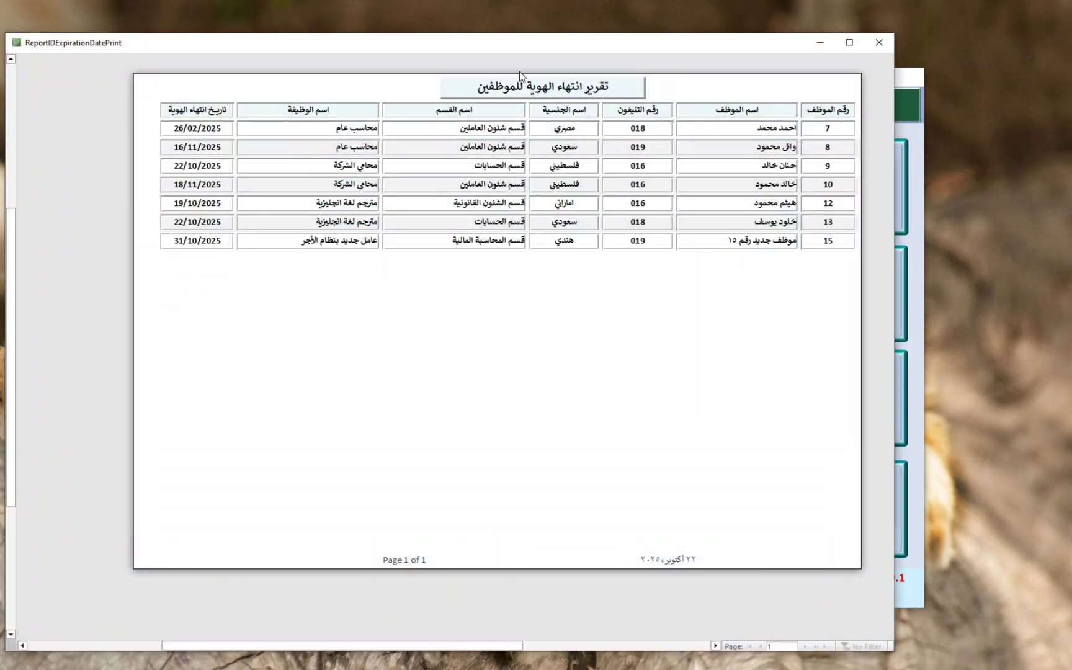
{"action": "left_click_drag", "start_coordinate": [560, 49], "coordinate": [576, 104]}
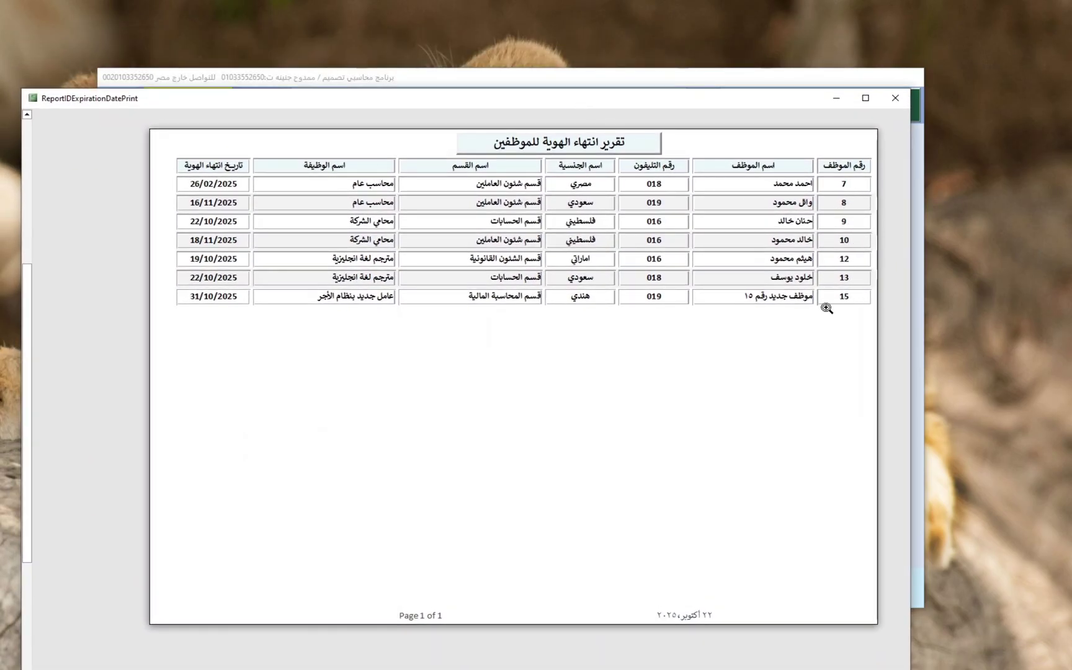
{"action": "left_click", "coordinate": [893, 98]}
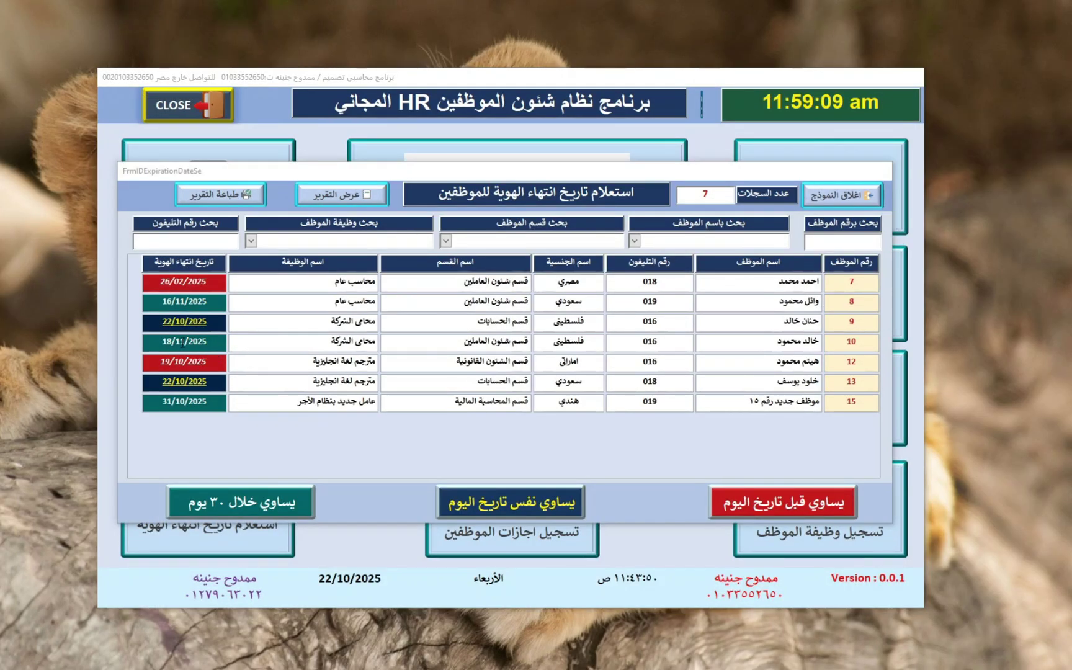
Change employee 10's ID expiry year to 2026, making it 18/11/2026.
{"action": "left_click", "coordinate": [206, 341]}
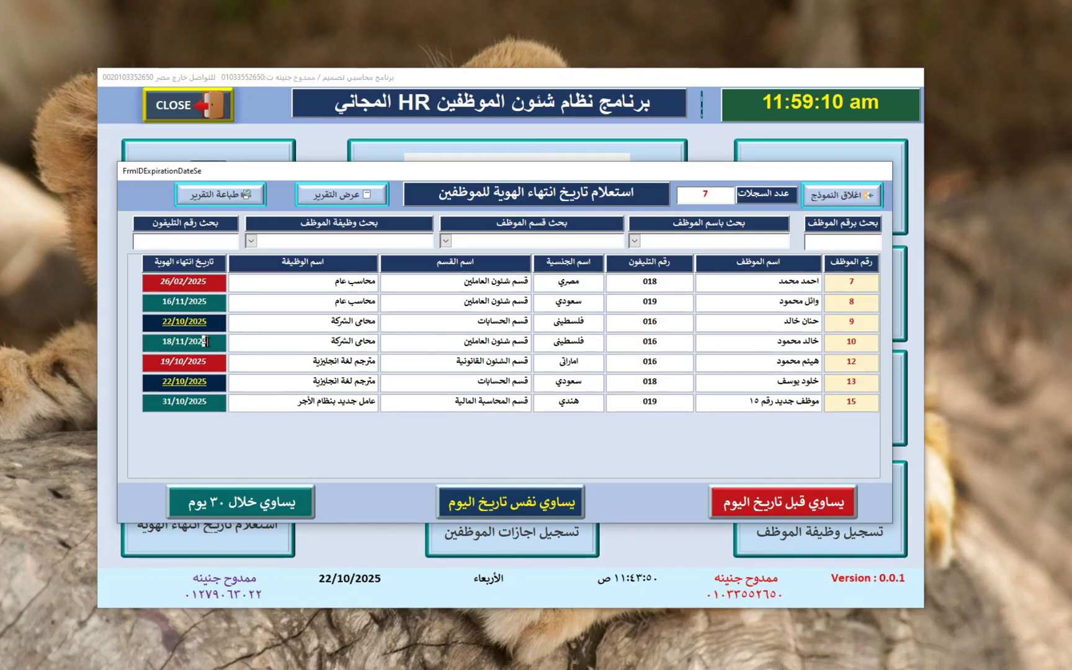
{"action": "left_click", "coordinate": [206, 342]}
{"action": "type", "text": "6"}
{"action": "left_click", "coordinate": [191, 361]}
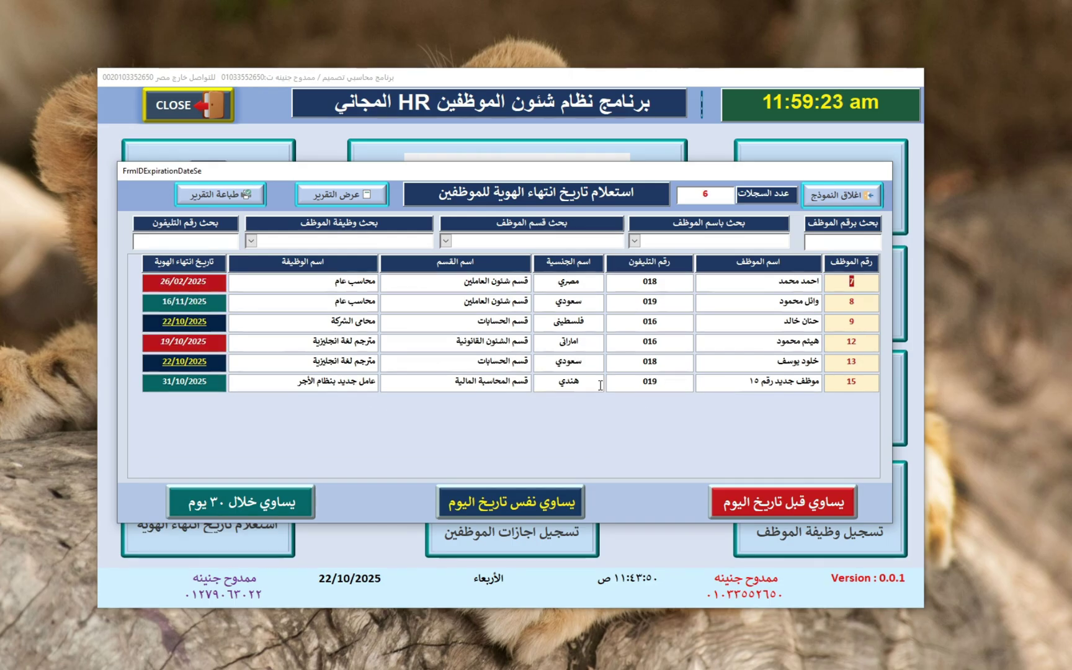
{"action": "left_click", "coordinate": [838, 195]}
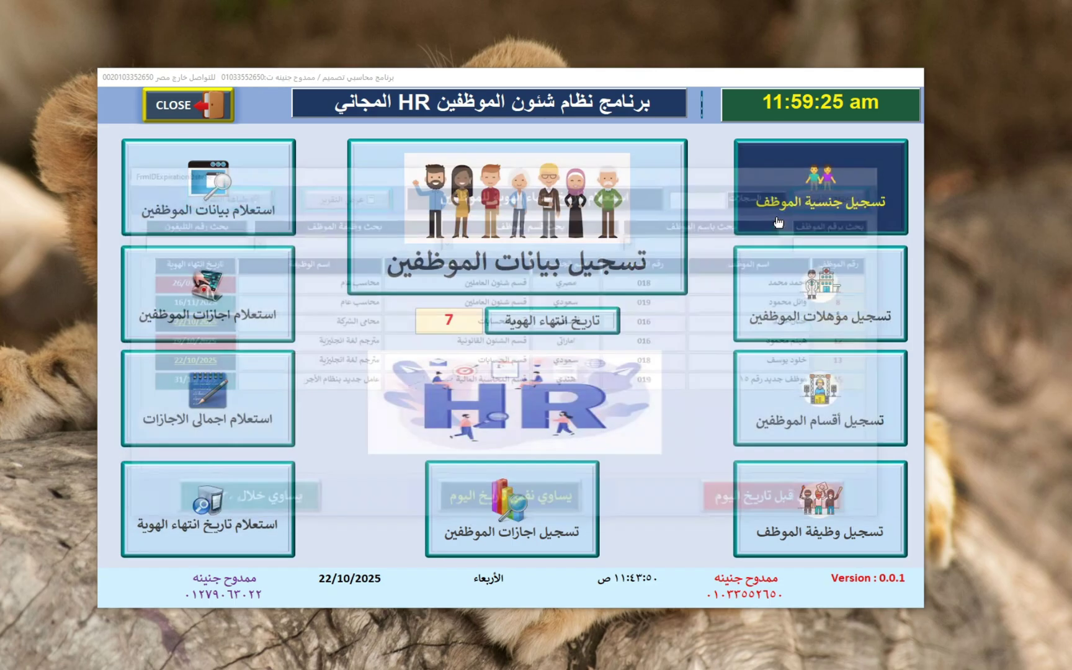